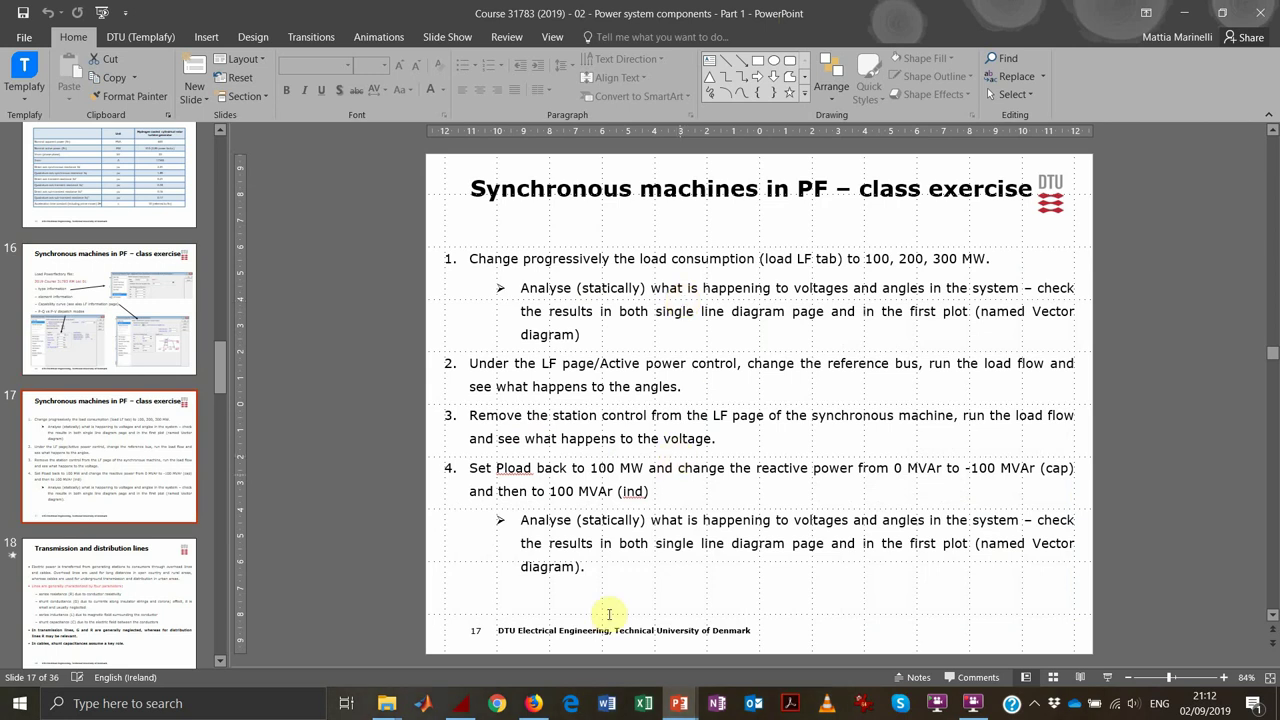
Switch from the PowerPoint exercise slide to the PowerFactory window
{"action": "left_click", "coordinate": [452, 708]}
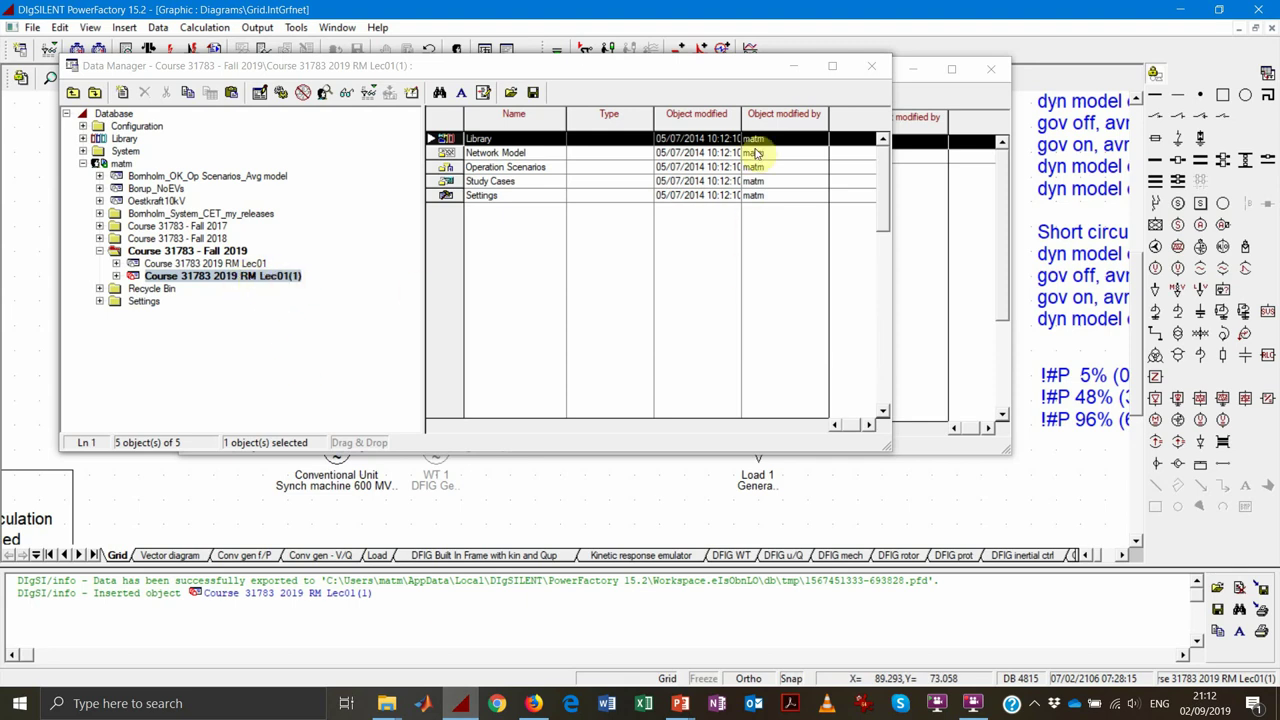
Close the Data Manager windows and open the Conventional Unit generator's Synchronous Machine dialog
{"action": "left_click", "coordinate": [803, 72]}
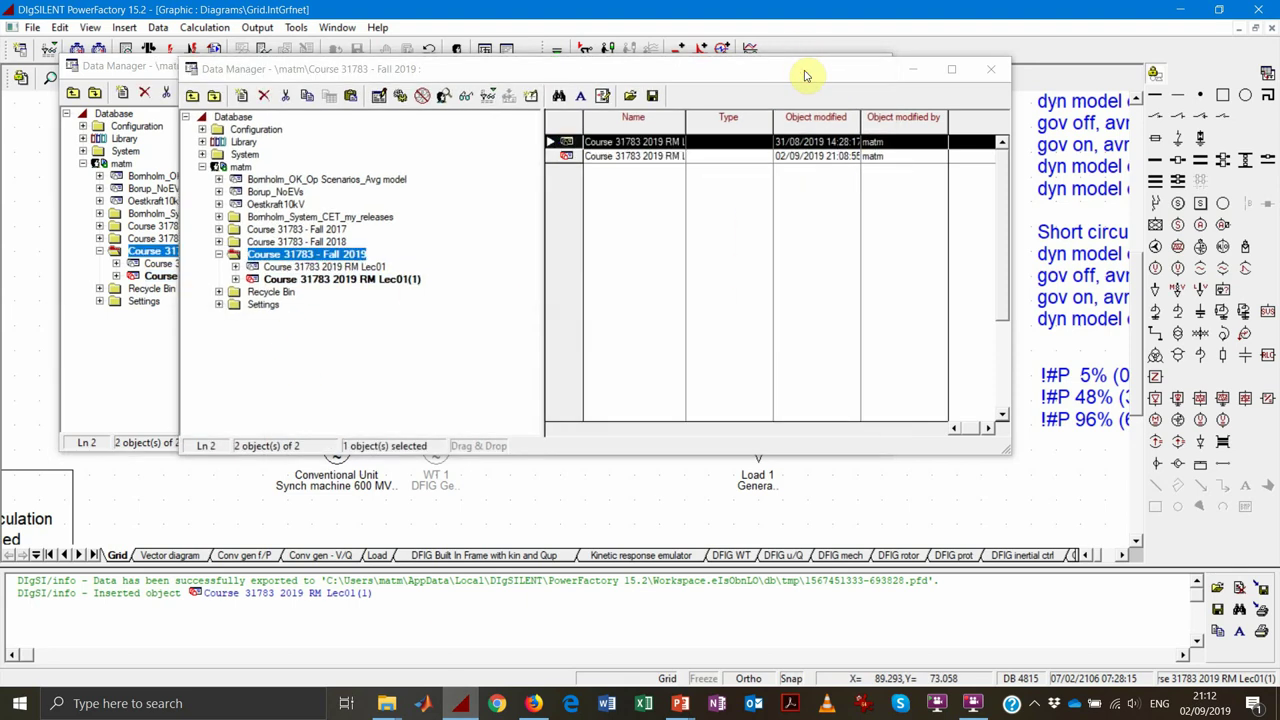
{"action": "left_click", "coordinate": [951, 68]}
{"action": "left_click", "coordinate": [867, 68]}
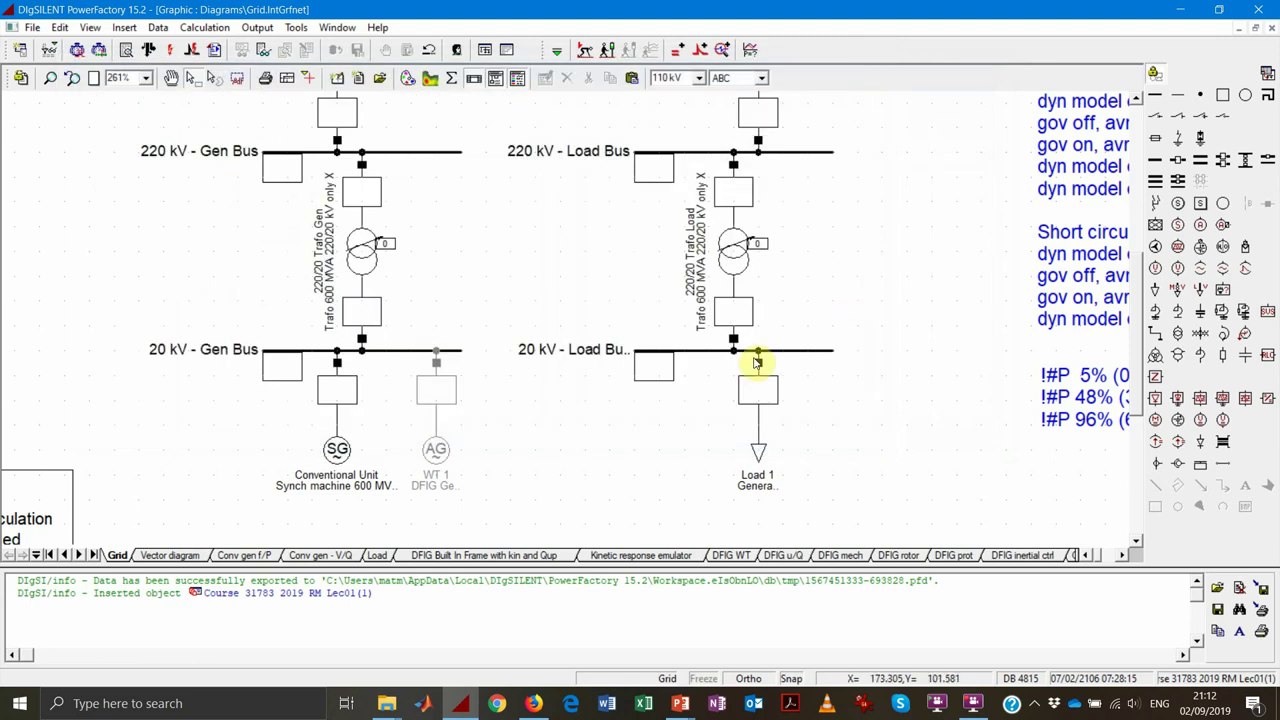
{"action": "scroll", "coordinate": [503, 399], "scroll_direction": "up", "scroll_amount": 1}
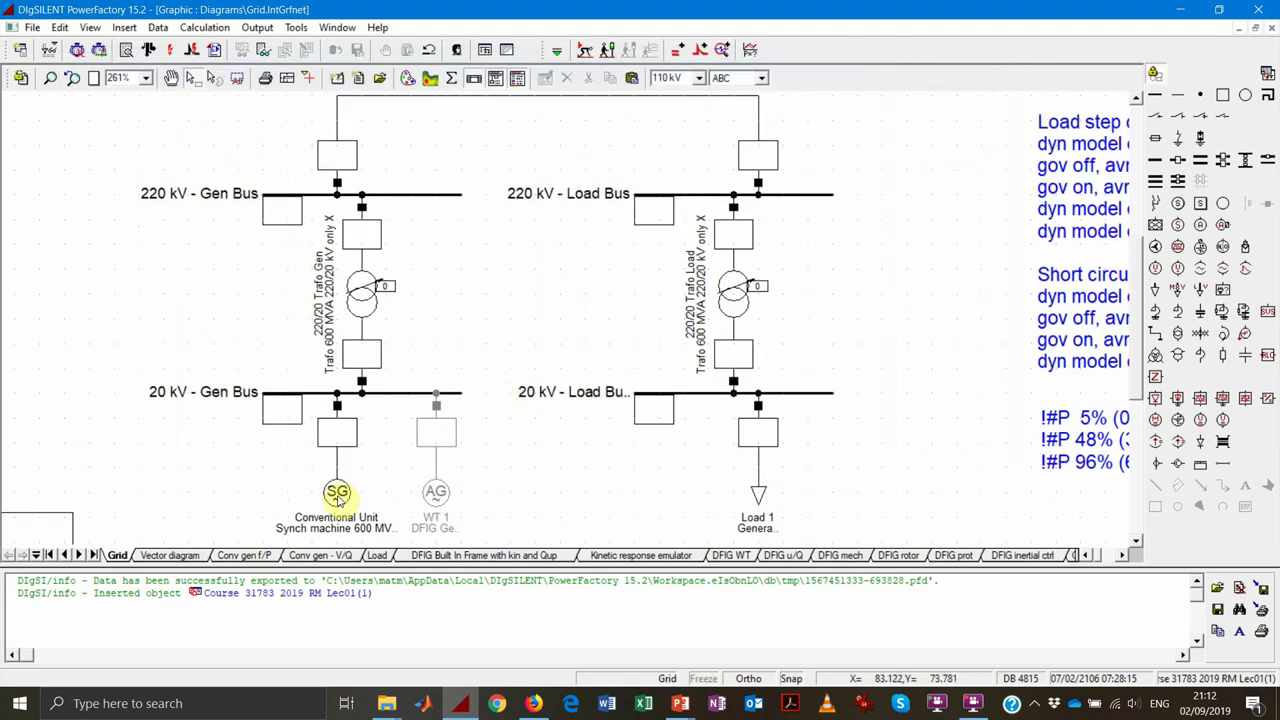
{"action": "double_click", "coordinate": [337, 494]}
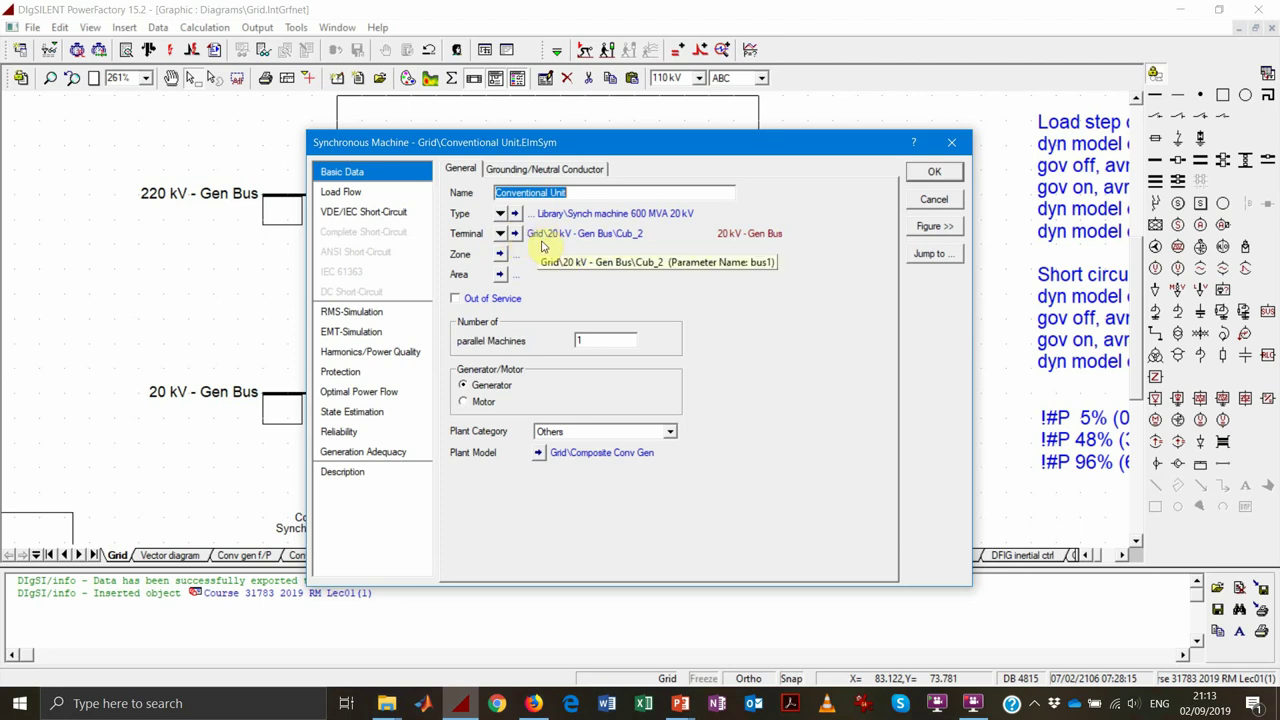
Open the Synch machine 600 MVA 20 kV type data and focus its nominal apparent power
{"action": "left_click", "coordinate": [515, 214]}
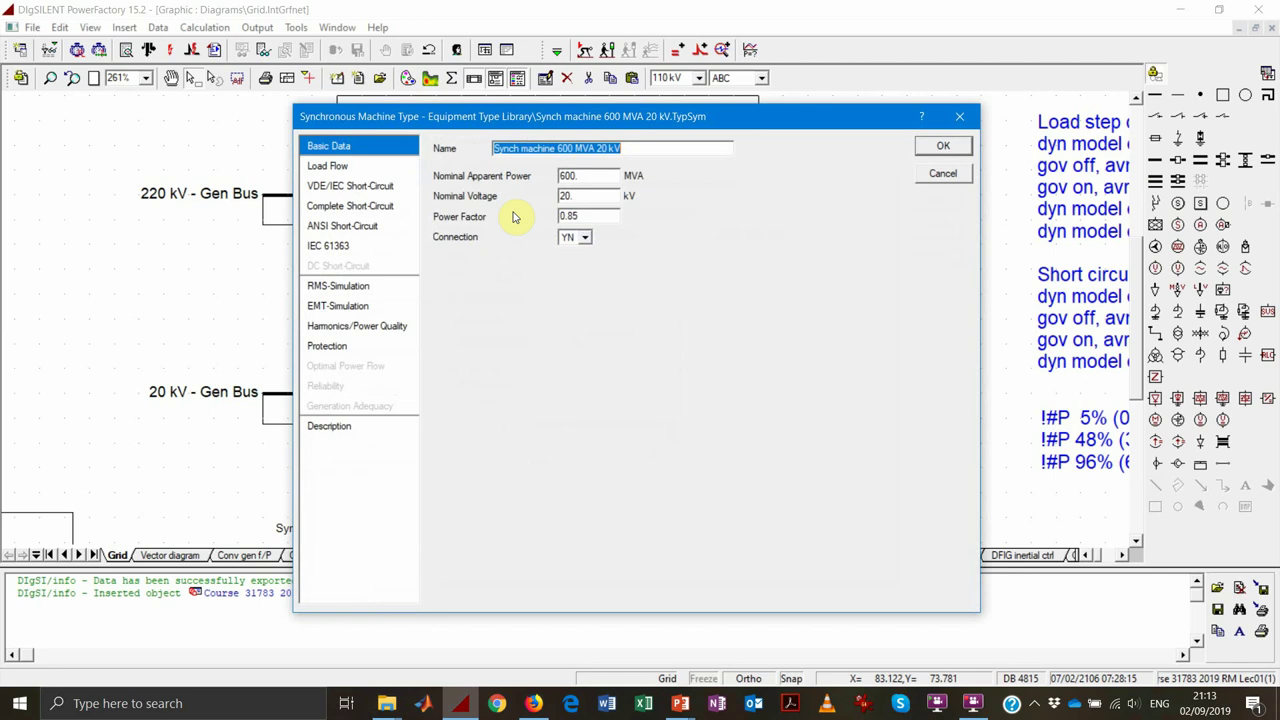
{"action": "left_click", "coordinate": [601, 177]}
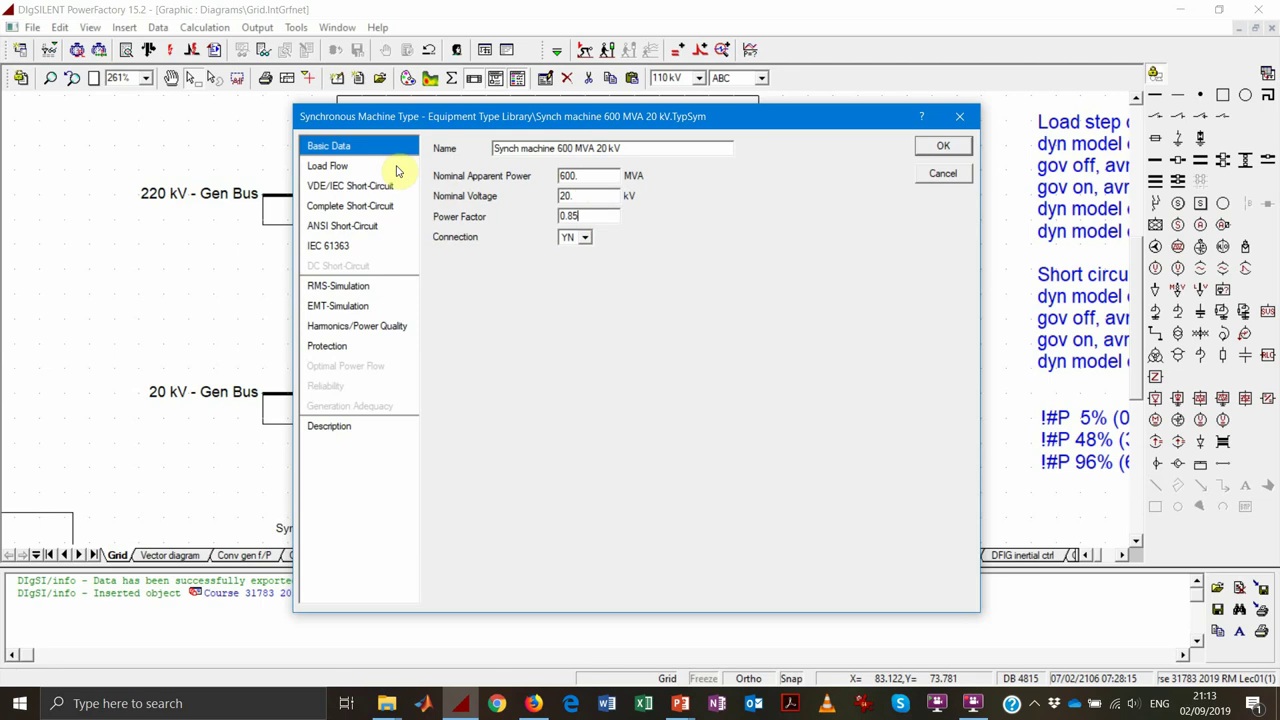
Review the type's RMS, short-circuit and load-flow pages, then show the unit's Load Flow settings
{"action": "left_click", "coordinate": [386, 287]}
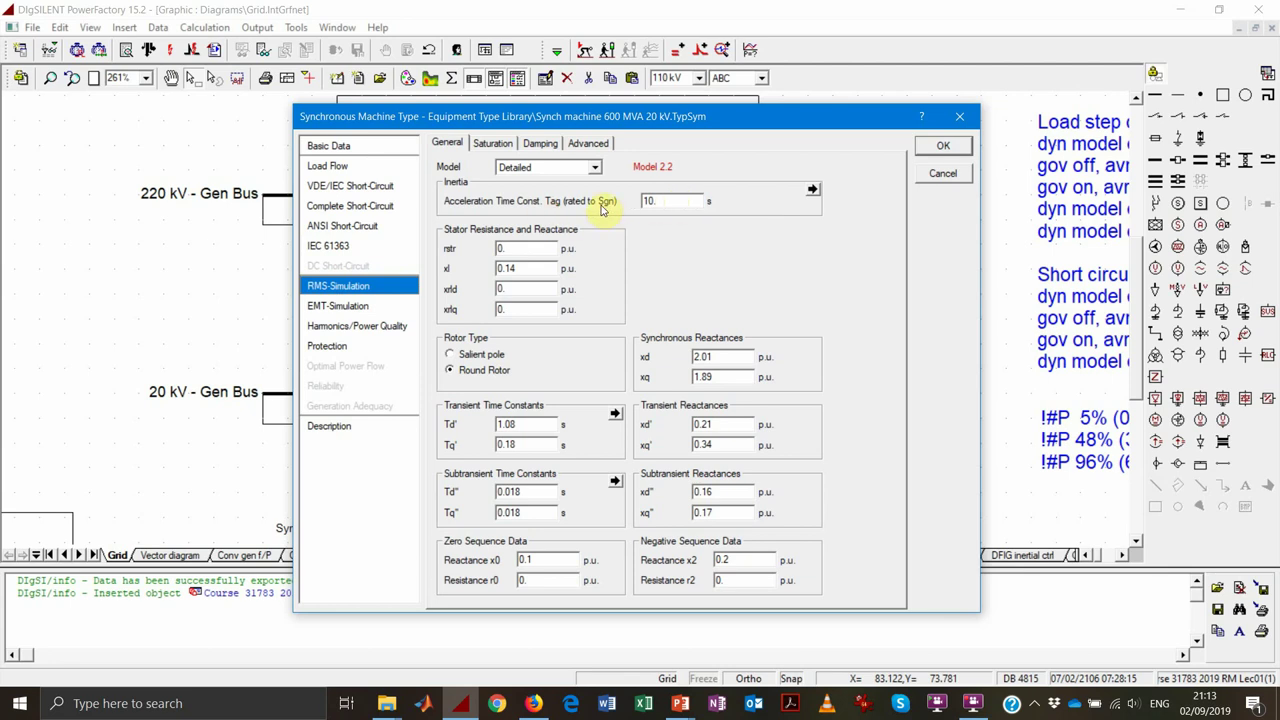
{"action": "left_click", "coordinate": [371, 187]}
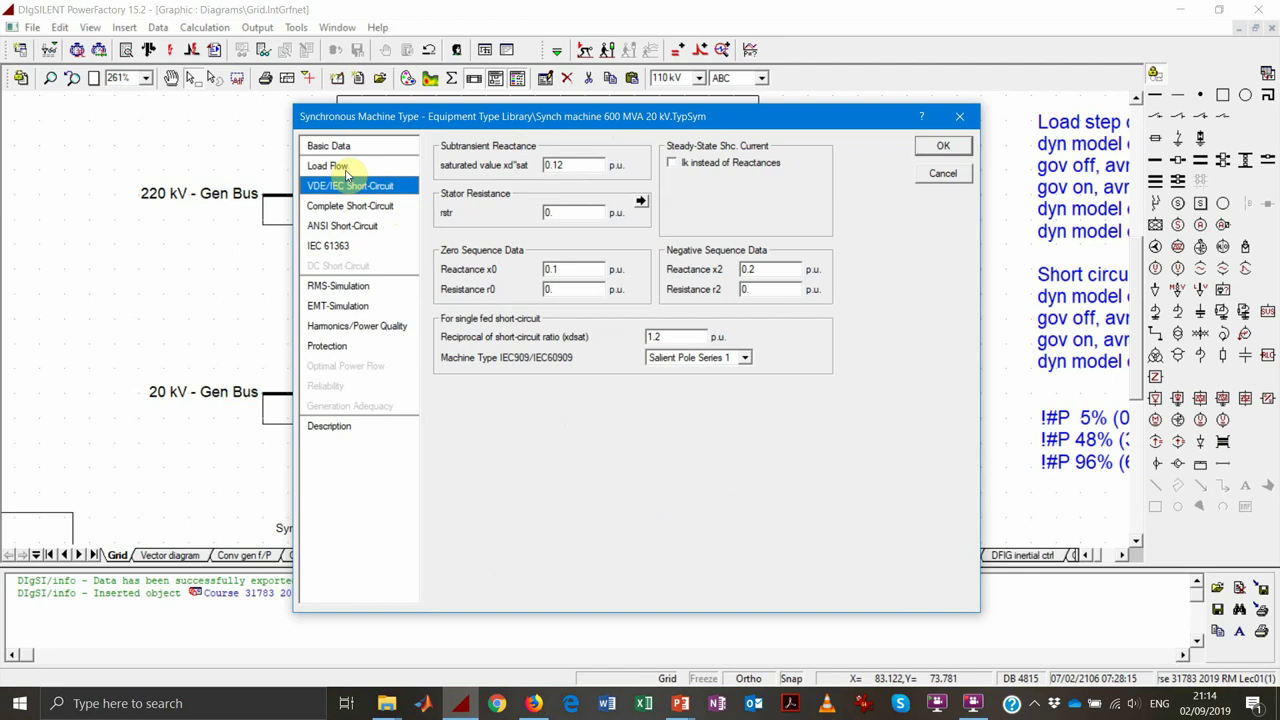
{"action": "left_click", "coordinate": [345, 172]}
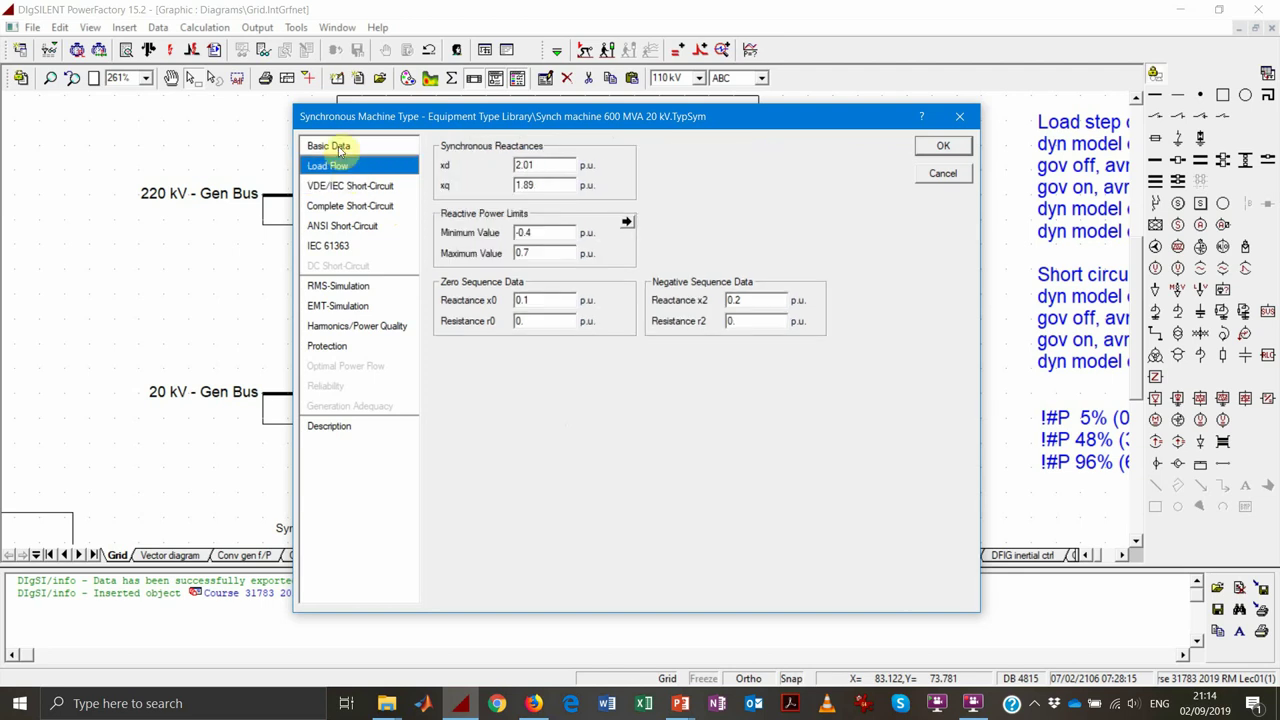
{"action": "left_click", "coordinate": [340, 148]}
{"action": "left_click", "coordinate": [938, 145]}
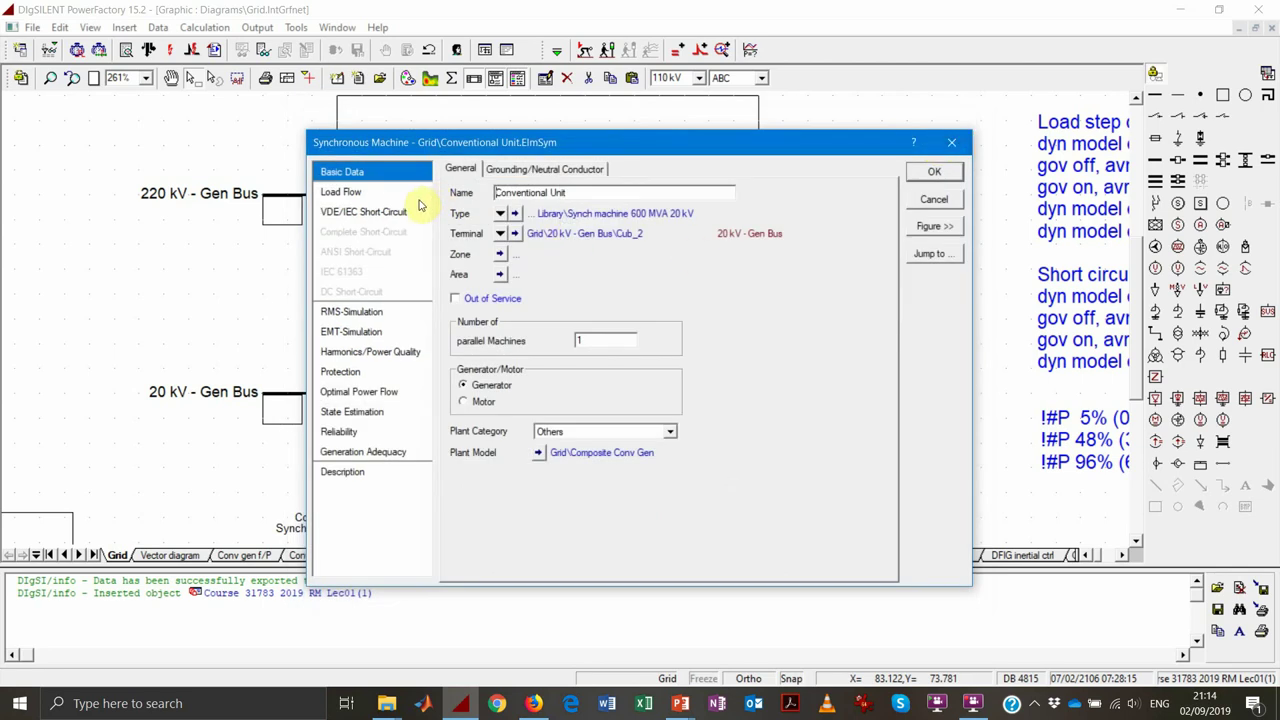
{"action": "left_click", "coordinate": [385, 191]}
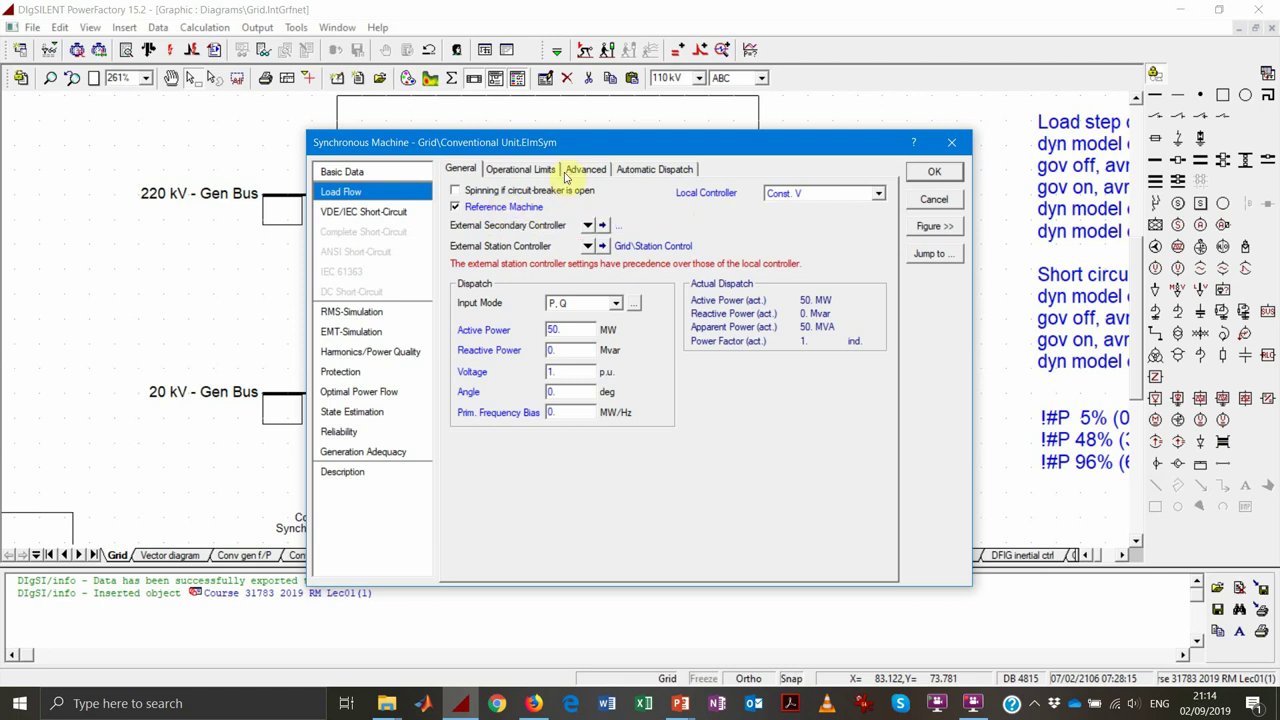
Open the linked Station Control and view its Voltage Control settings for the 20 kV Load Bus
{"action": "left_click_drag", "start_coordinate": [585, 142], "coordinate": [685, 138]}
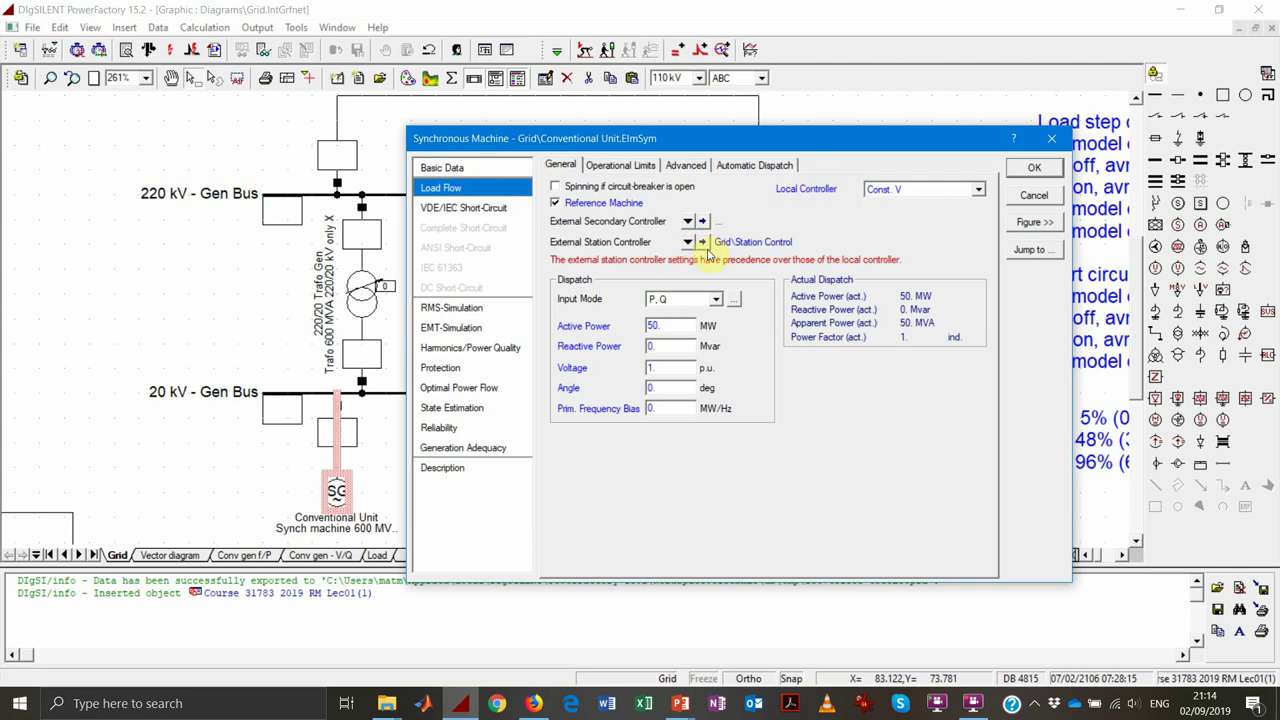
{"action": "left_click", "coordinate": [702, 245]}
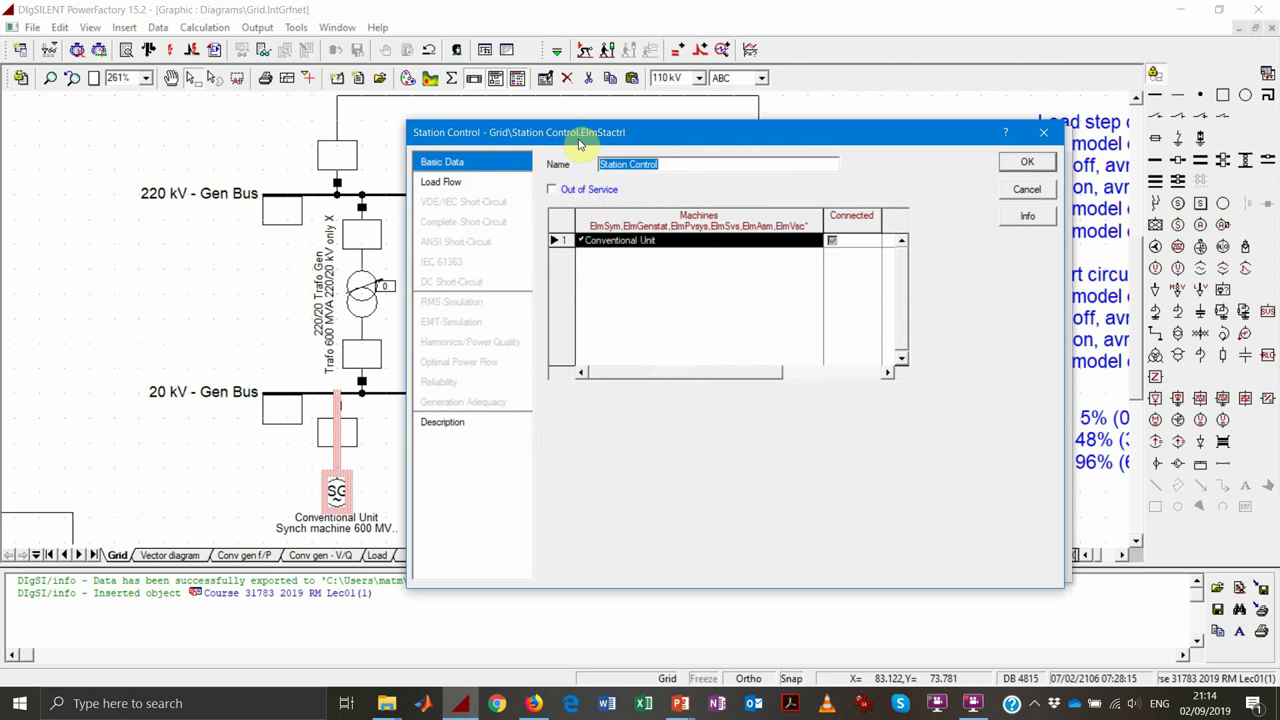
{"action": "left_click", "coordinate": [480, 182]}
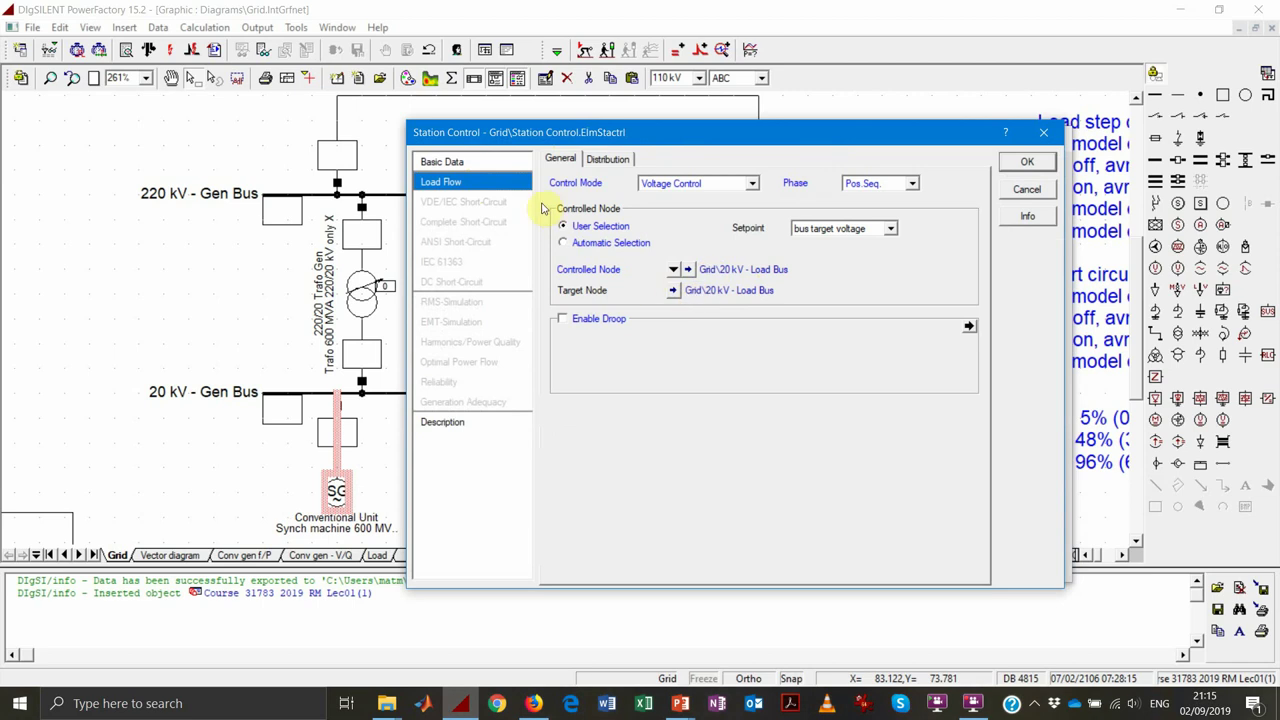
Check the Station Control's reactive power distribution, then close it back to the generator
{"action": "left_click", "coordinate": [598, 160]}
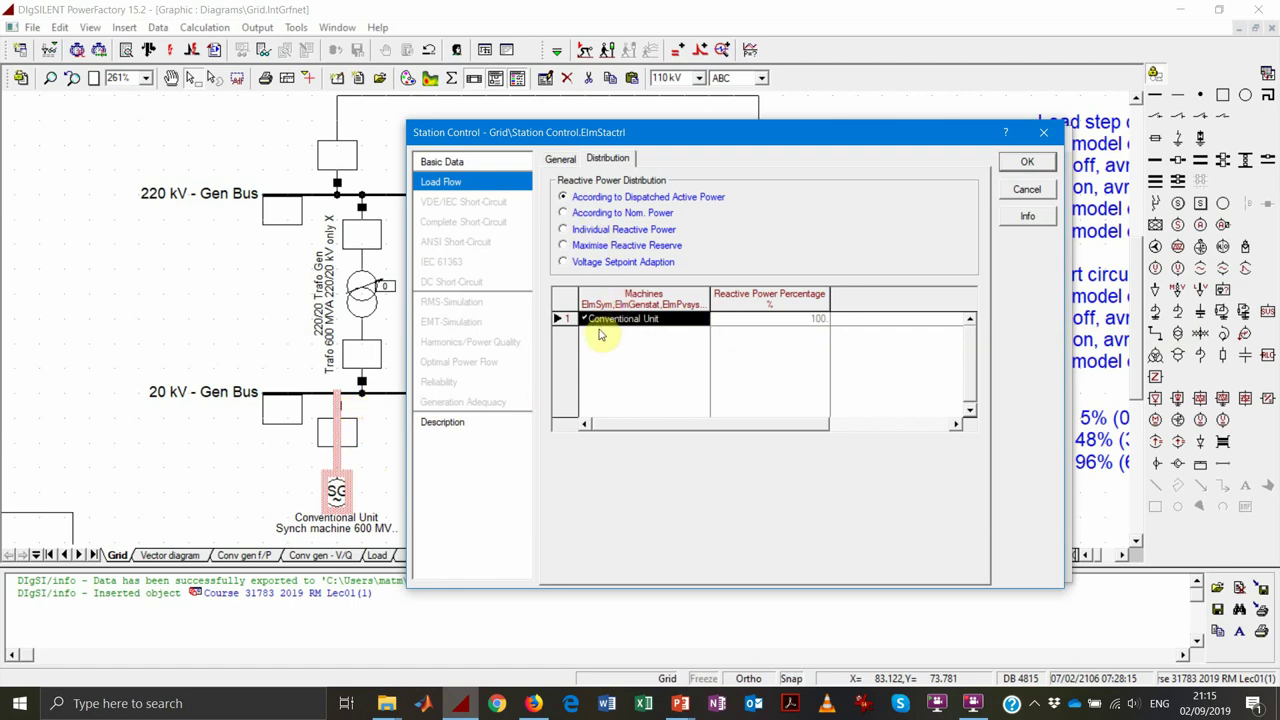
{"action": "left_click", "coordinate": [510, 166]}
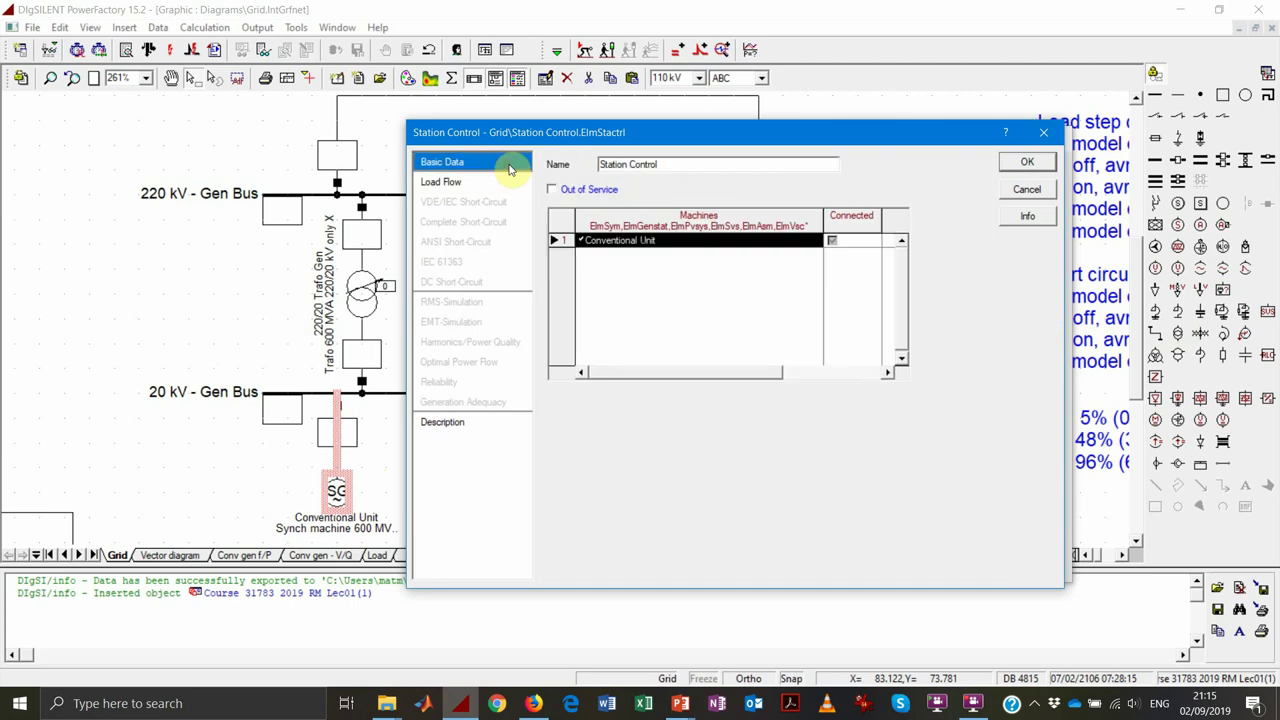
{"action": "left_click", "coordinate": [1027, 162]}
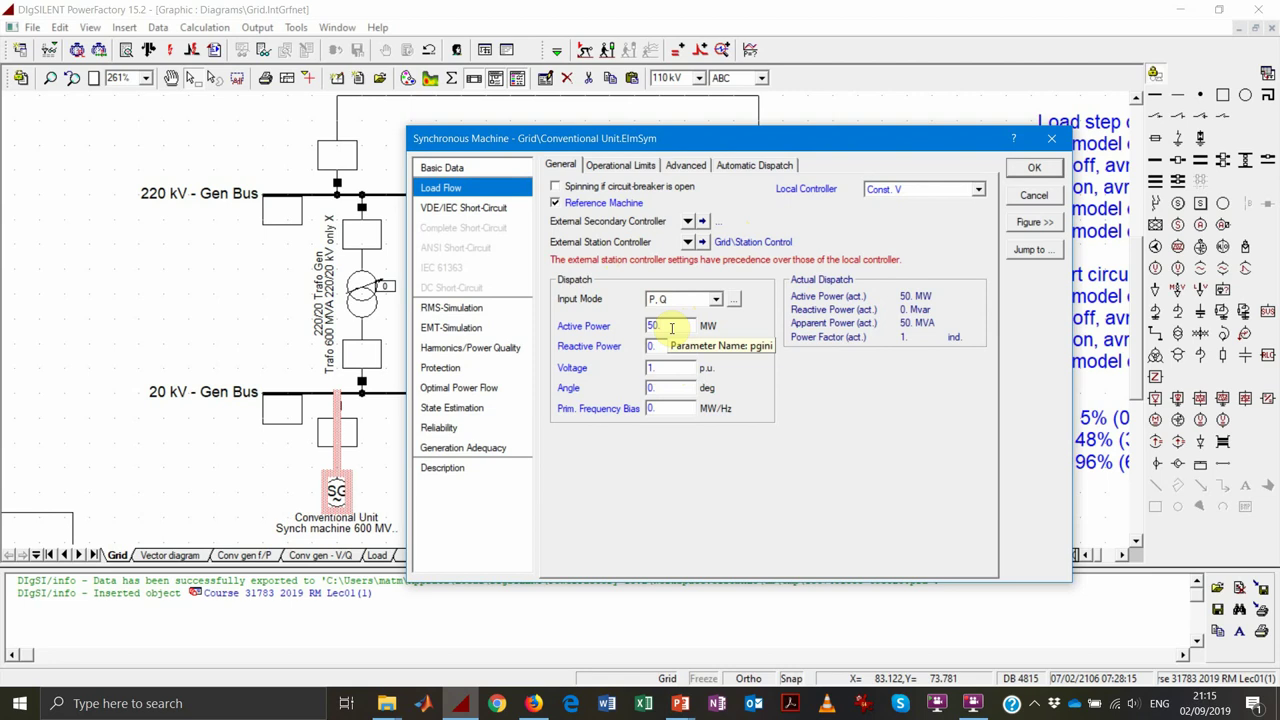
Set the Conventional Unit's active power to 150 MW and confirm
{"action": "key", "text": "BackSpace"}
{"action": "key", "text": "BackSpace"}
{"action": "key", "text": "BackSpace"}
{"action": "type", "text": "100"}
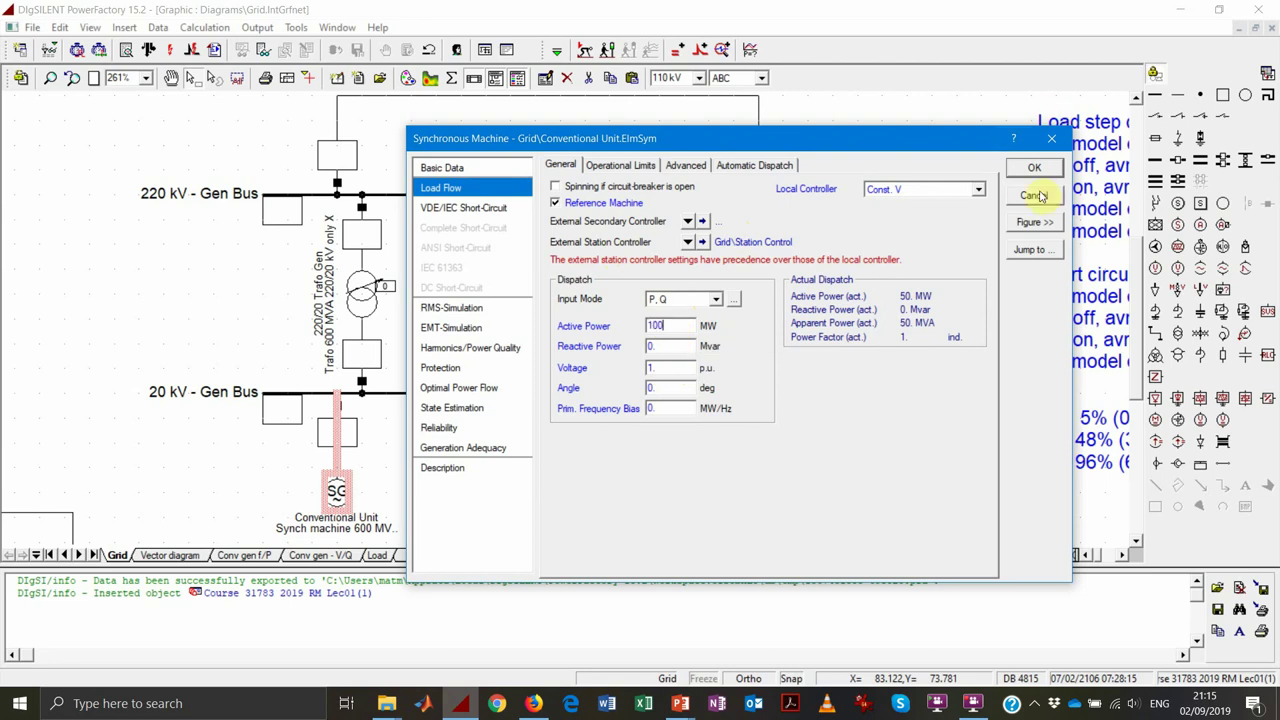
{"action": "key", "text": "BackSpace"}
{"action": "key", "text": "BackSpace"}
{"action": "type", "text": "50."}
{"action": "left_click", "coordinate": [1036, 168]}
Run the load flow calculation to show results on the grid diagram
{"action": "left_click", "coordinate": [148, 49]}
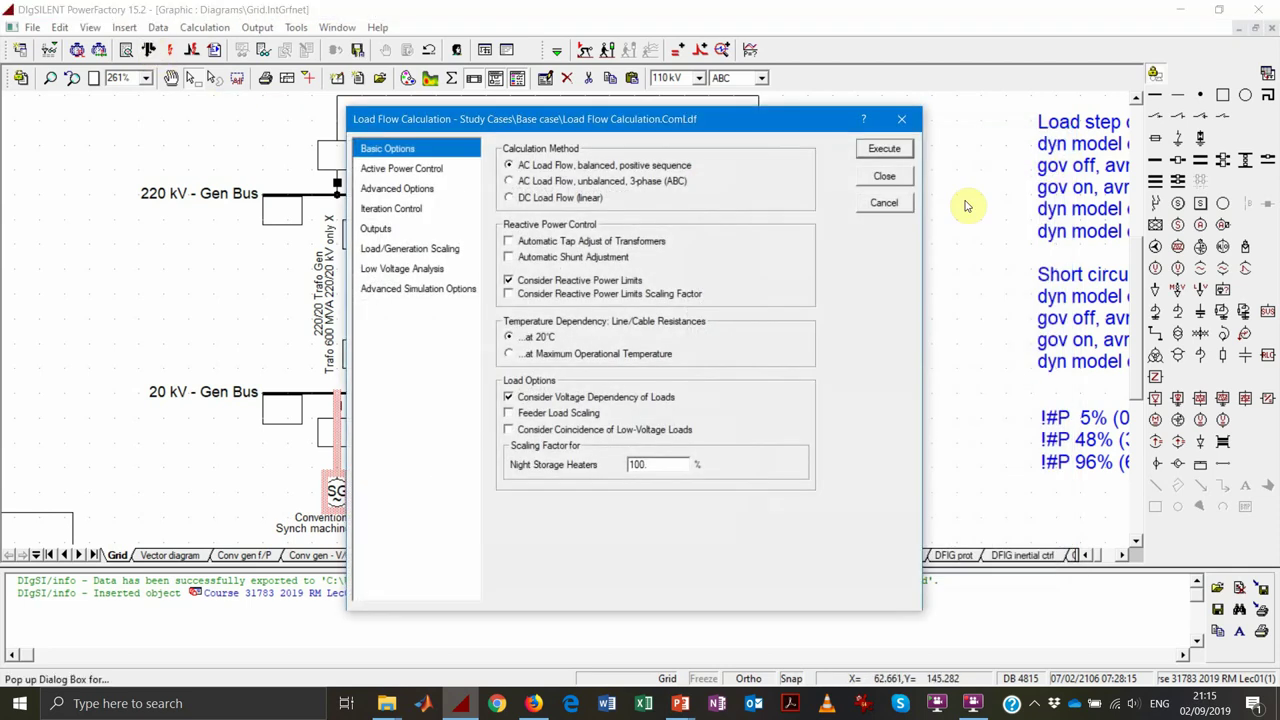
{"action": "left_click", "coordinate": [881, 148]}
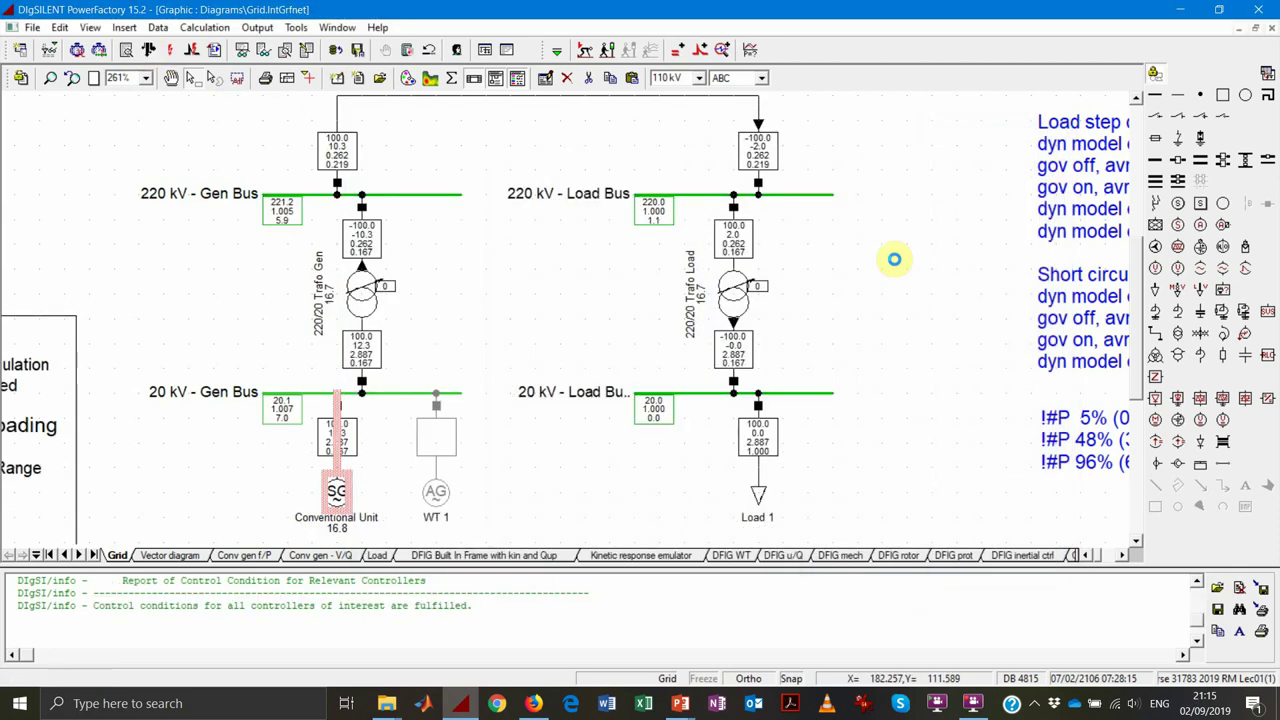
{"action": "left_click", "coordinate": [796, 462]}
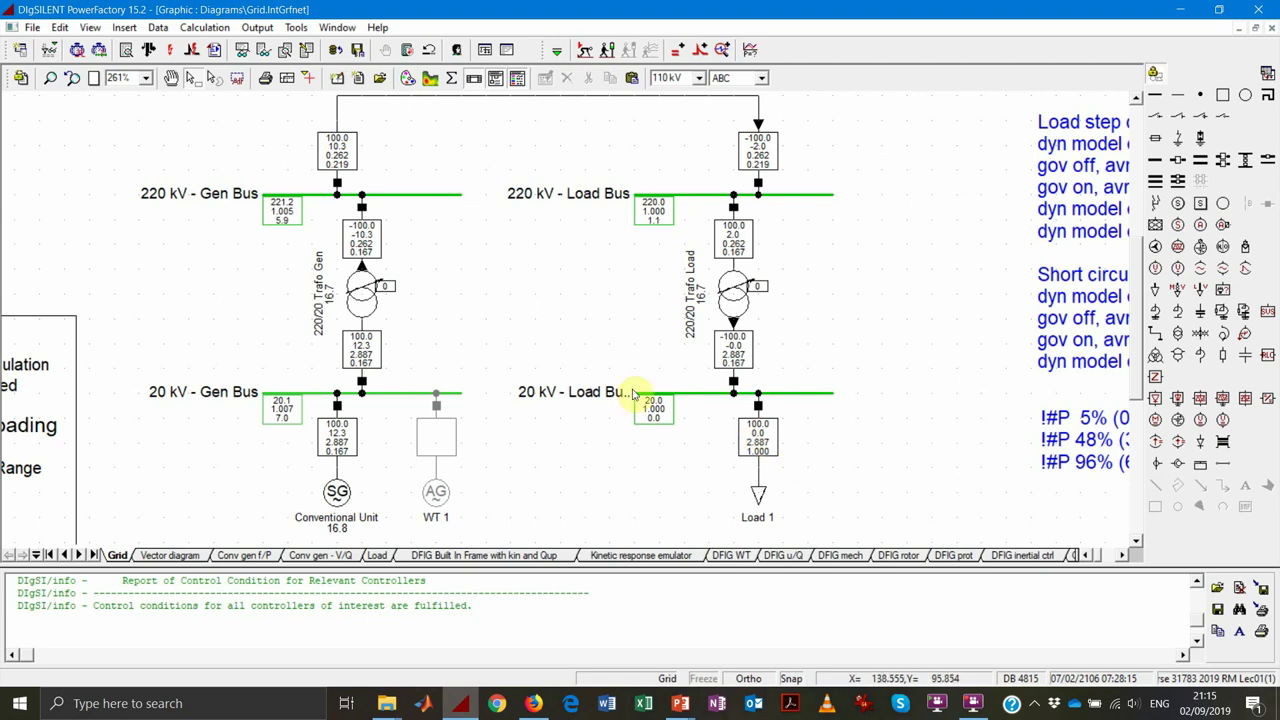
{"action": "double_click", "coordinate": [336, 492]}
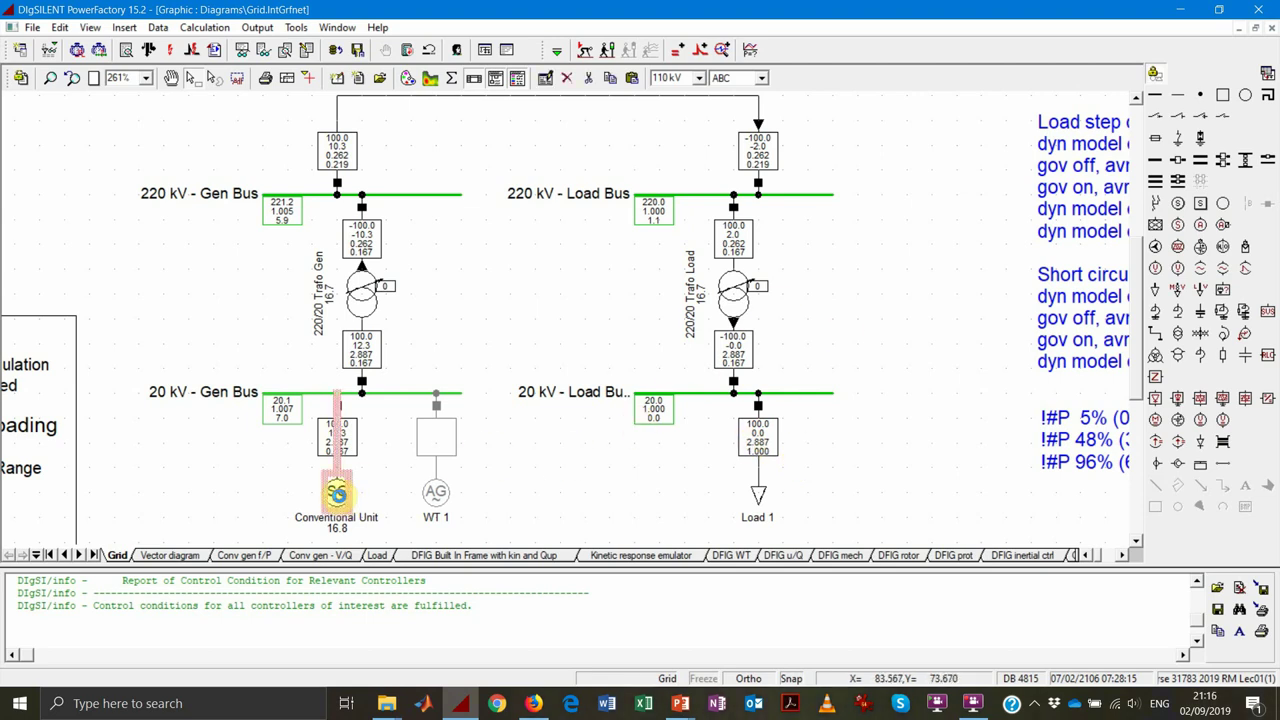
{"action": "left_click", "coordinate": [360, 192]}
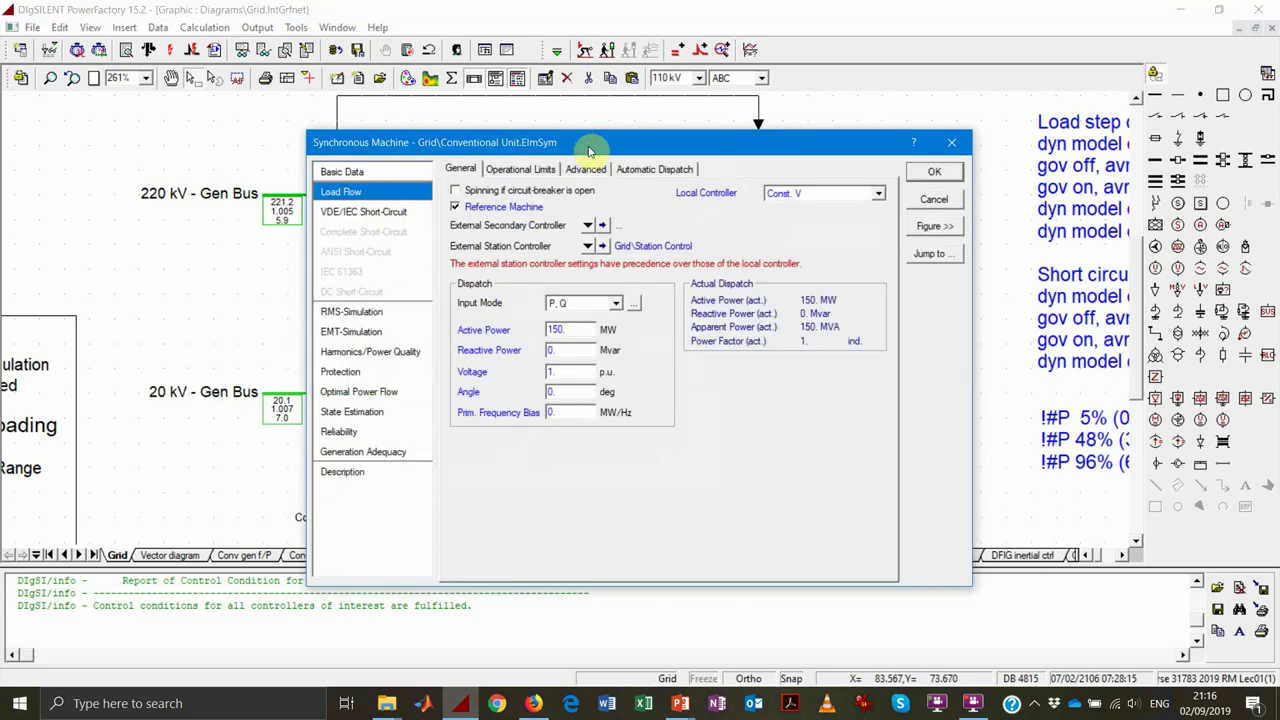
{"action": "left_click_drag", "start_coordinate": [589, 146], "coordinate": [728, 137]}
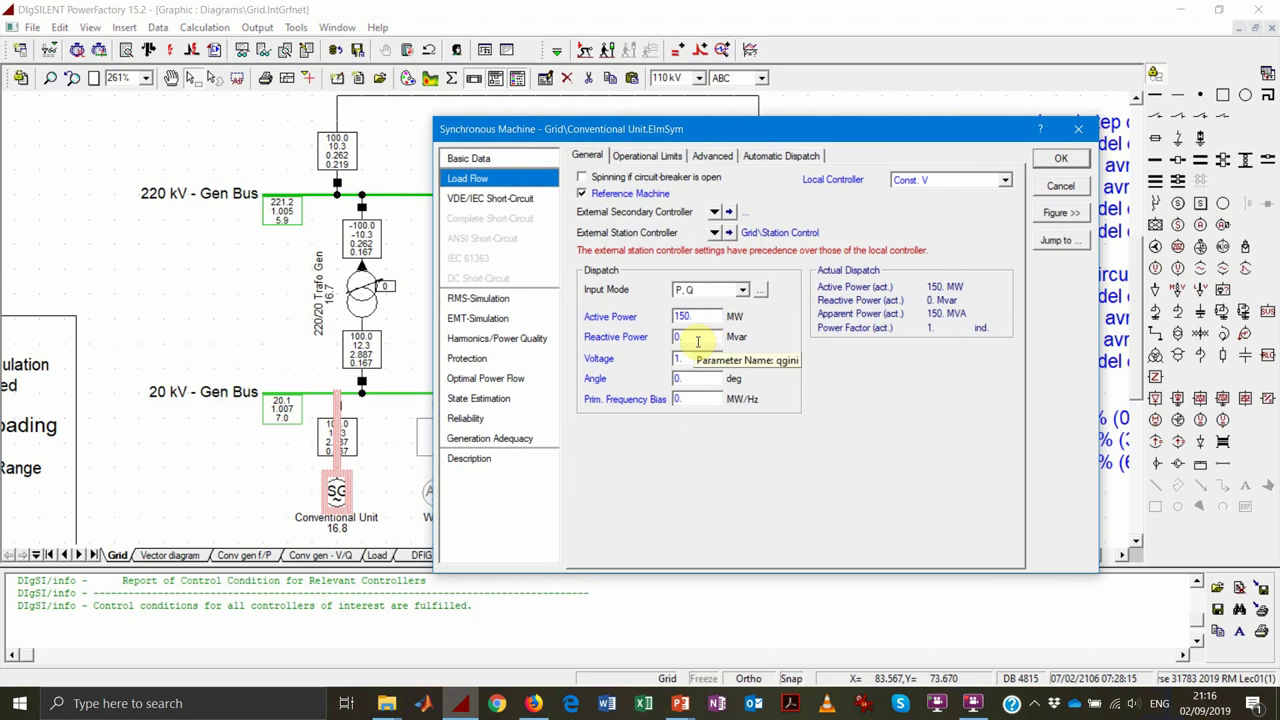
{"action": "left_click", "coordinate": [699, 316]}
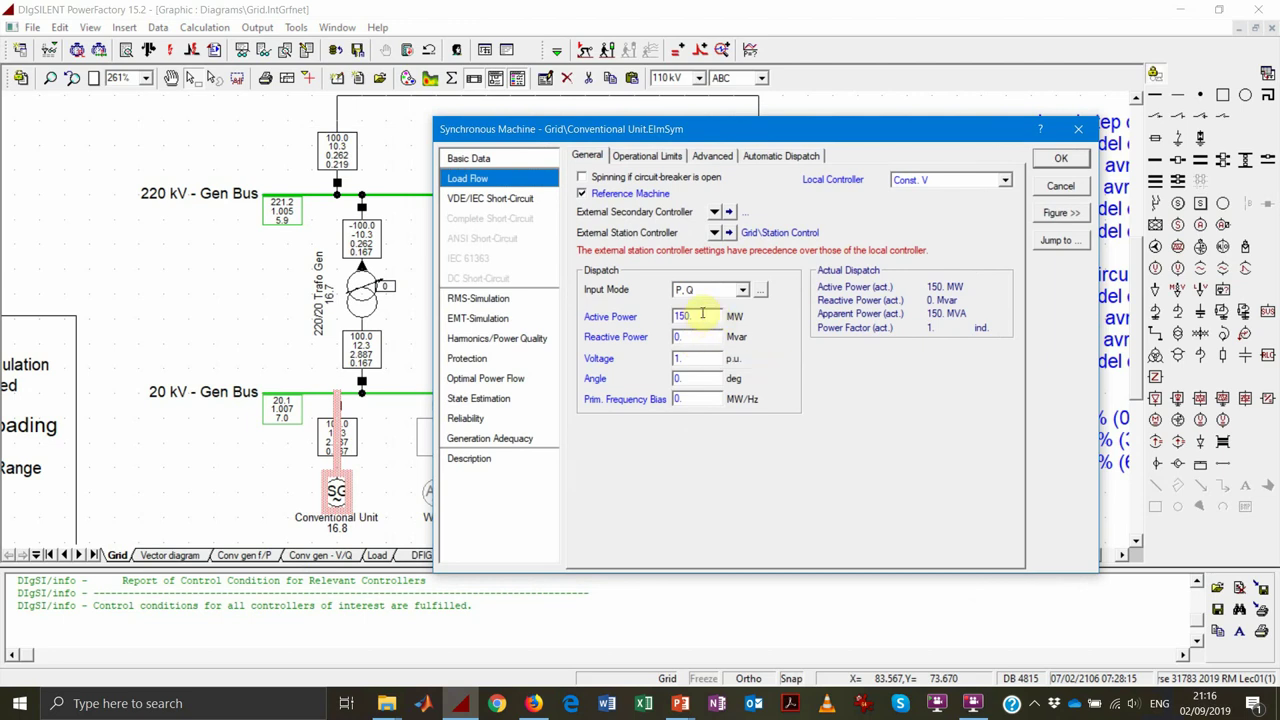
{"action": "left_click", "coordinate": [582, 124]}
Show the Conventional Unit's capability curve and its 0–500 MW active power limits
{"action": "left_click", "coordinate": [645, 156]}
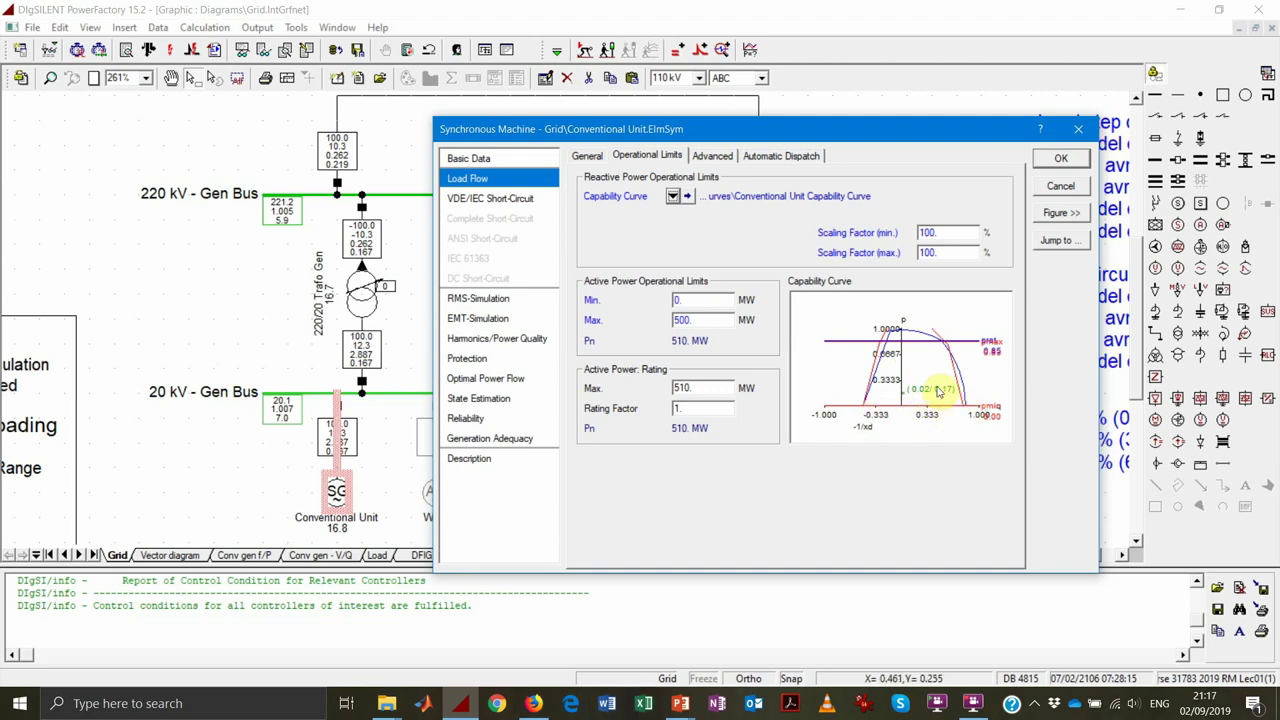
Close the Synchronous Machine dialog keeping changes, then bring PowerPoint to the front
{"action": "mouse_move", "coordinate": [938, 393]}
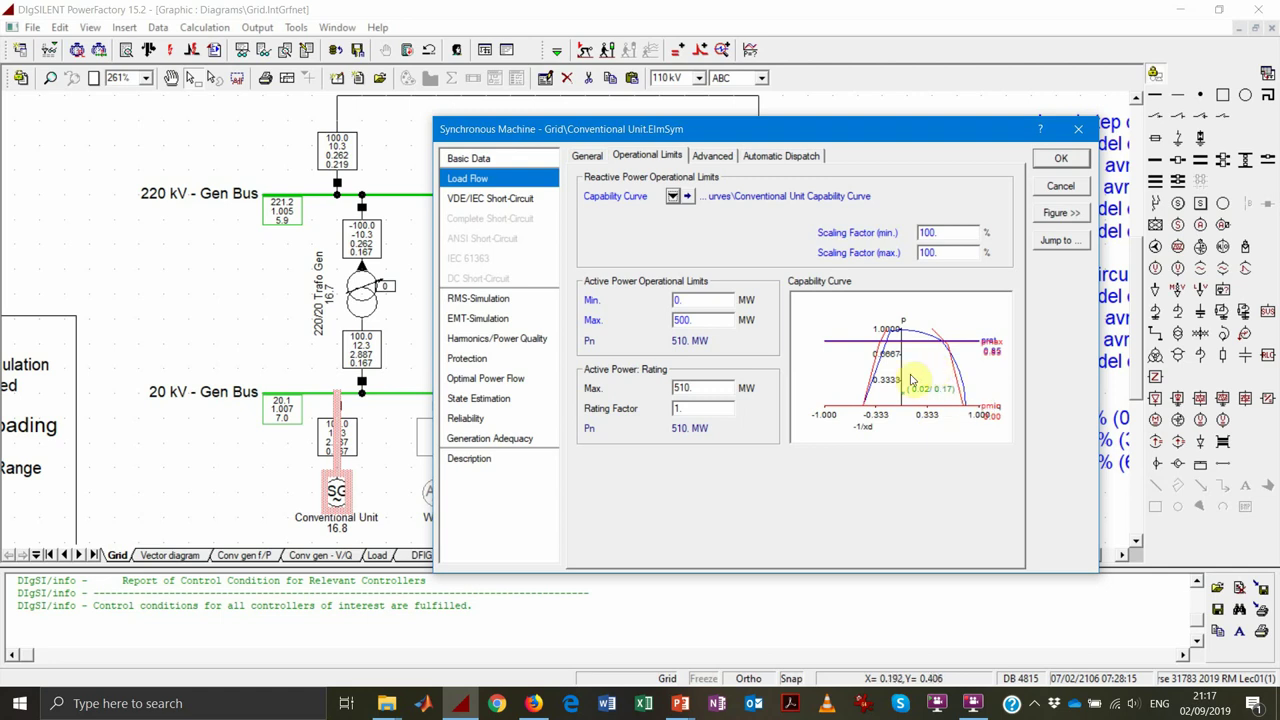
{"action": "mouse_move", "coordinate": [880, 358]}
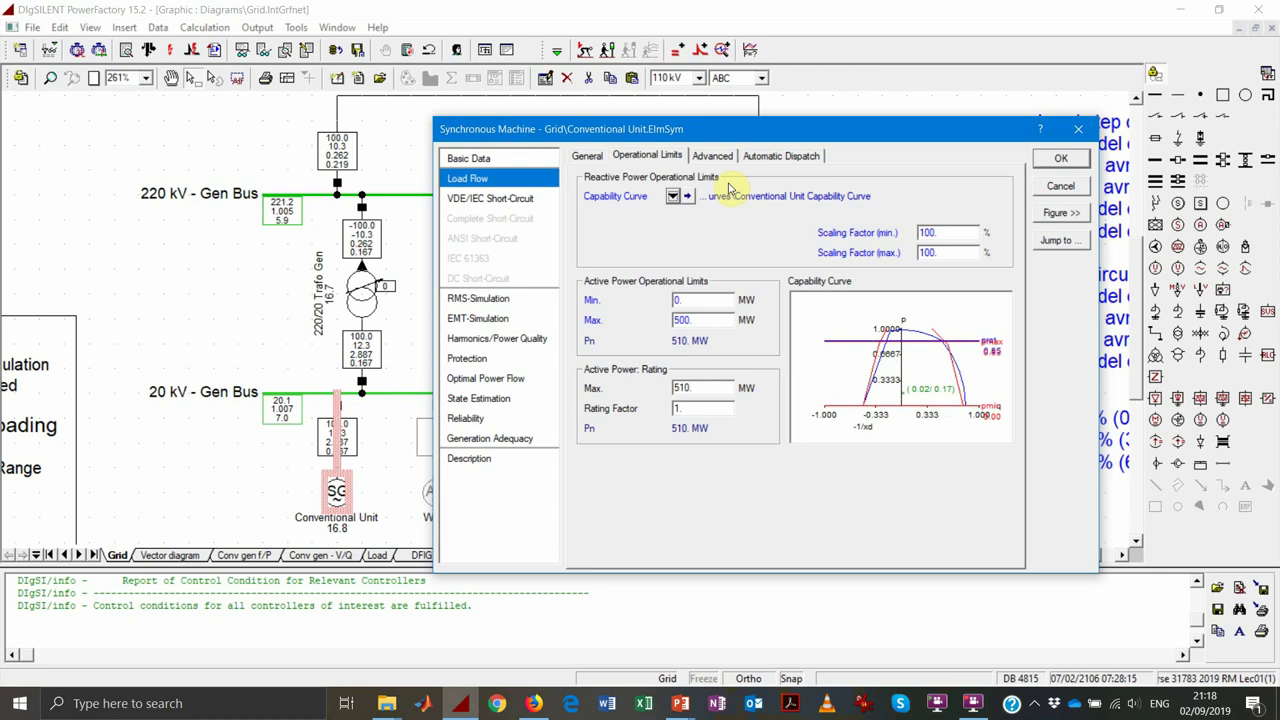
{"action": "left_click", "coordinate": [1060, 158]}
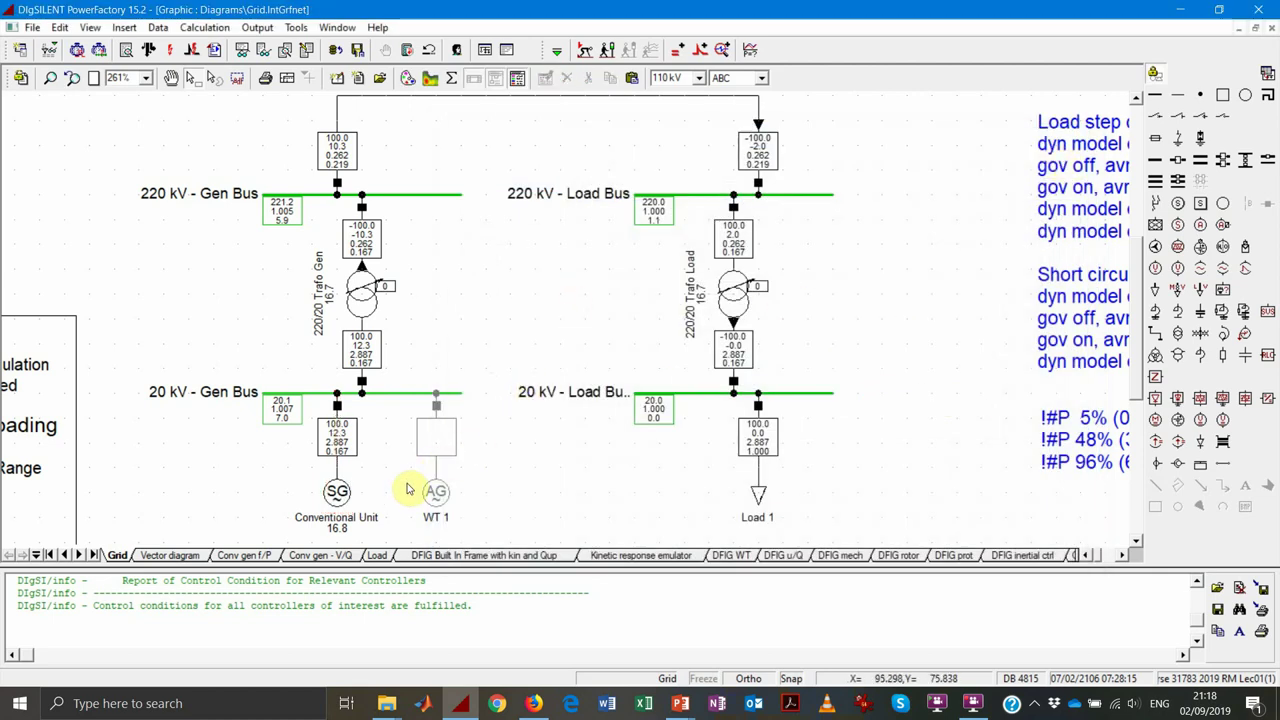
{"action": "left_click", "coordinate": [679, 705]}
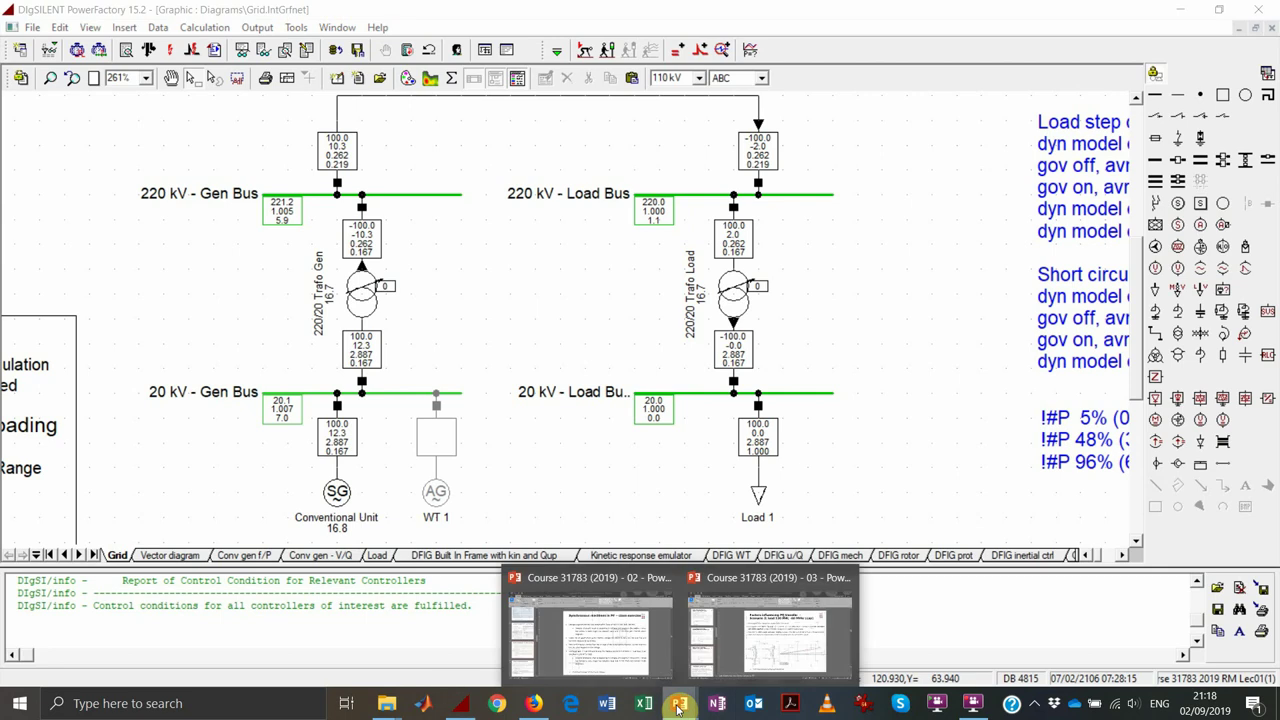
{"action": "left_click", "coordinate": [606, 655]}
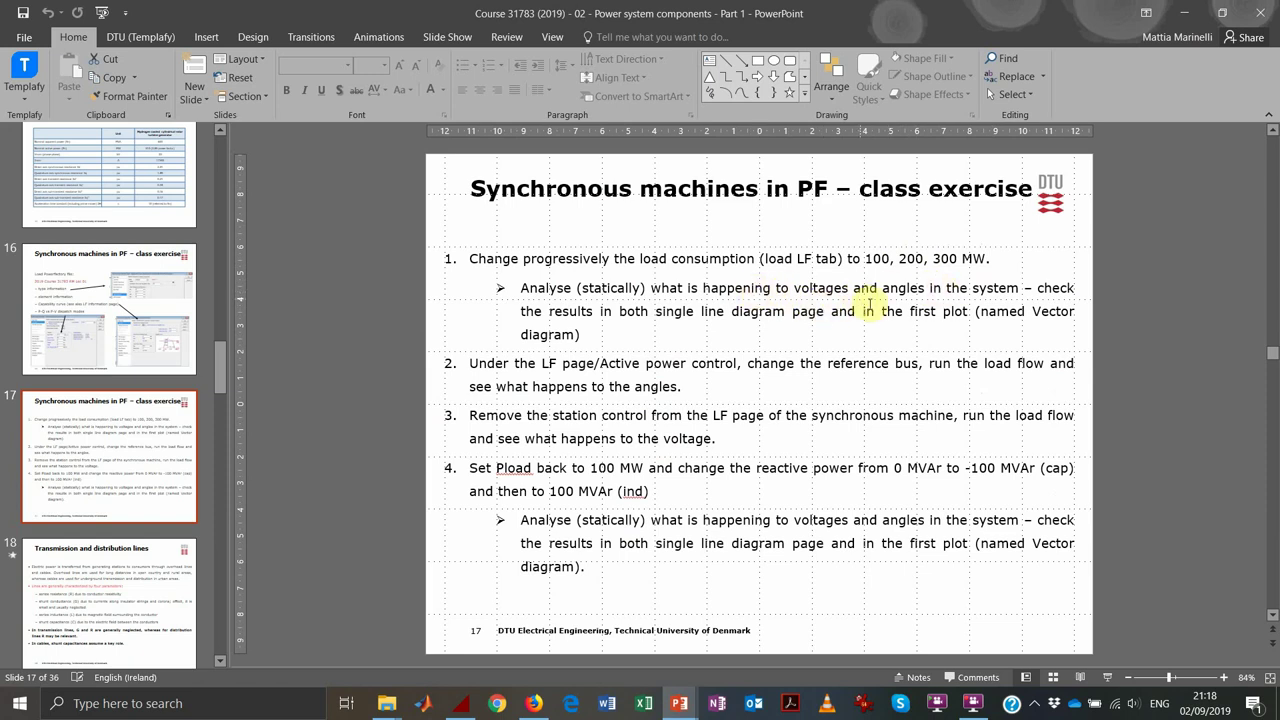
{"action": "left_click", "coordinate": [1183, 13]}
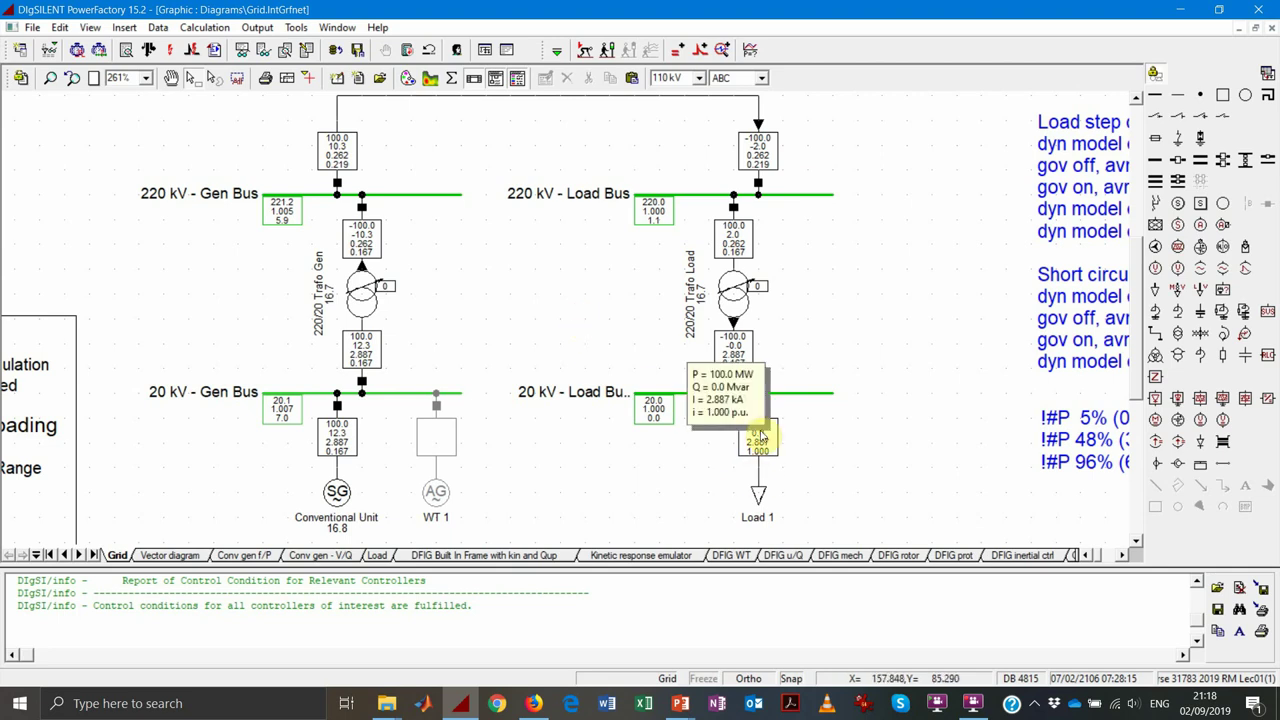
{"action": "mouse_move", "coordinate": [667, 415]}
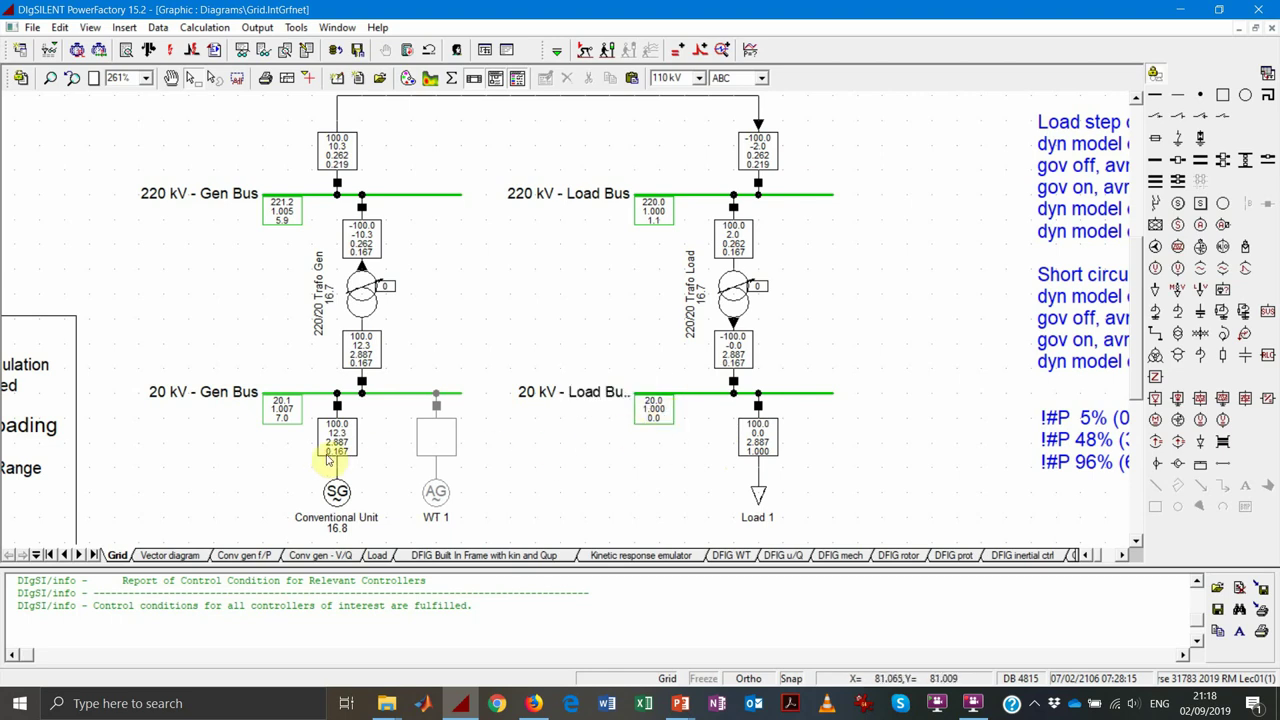
{"action": "mouse_move", "coordinate": [666, 420]}
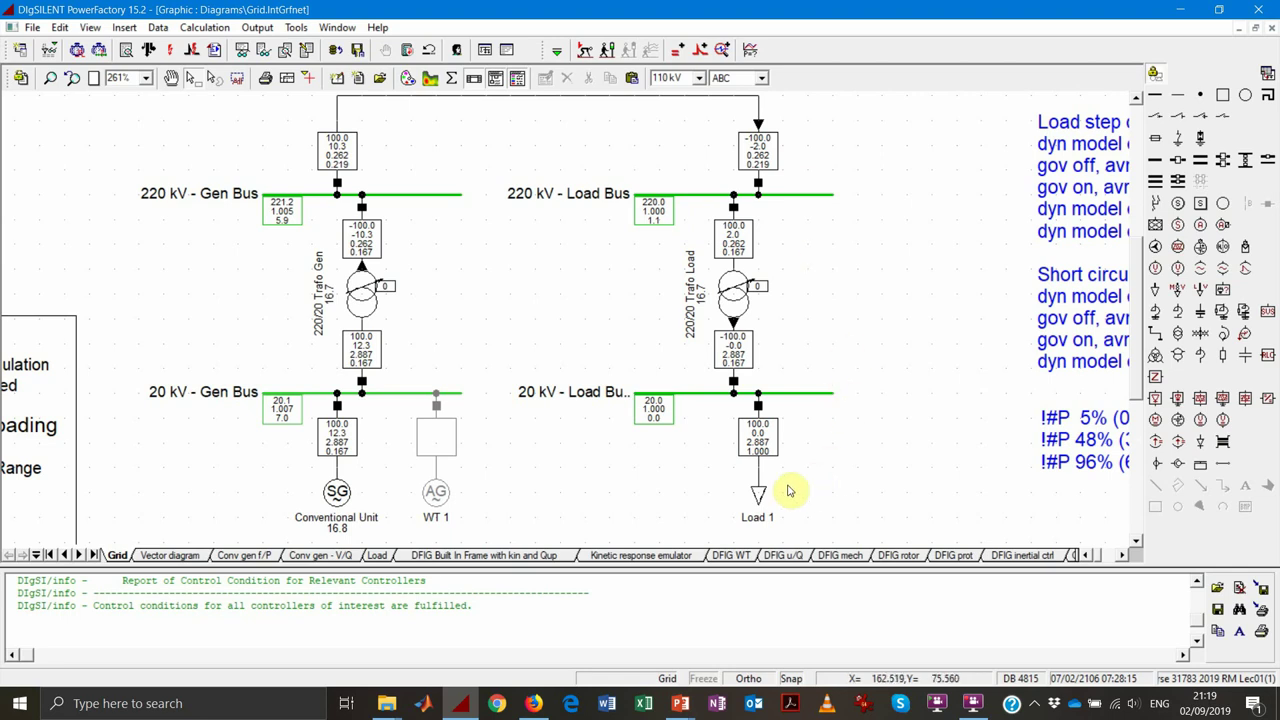
Change Load 1's active power from 100 MW to 200 MW
{"action": "double_click", "coordinate": [767, 489]}
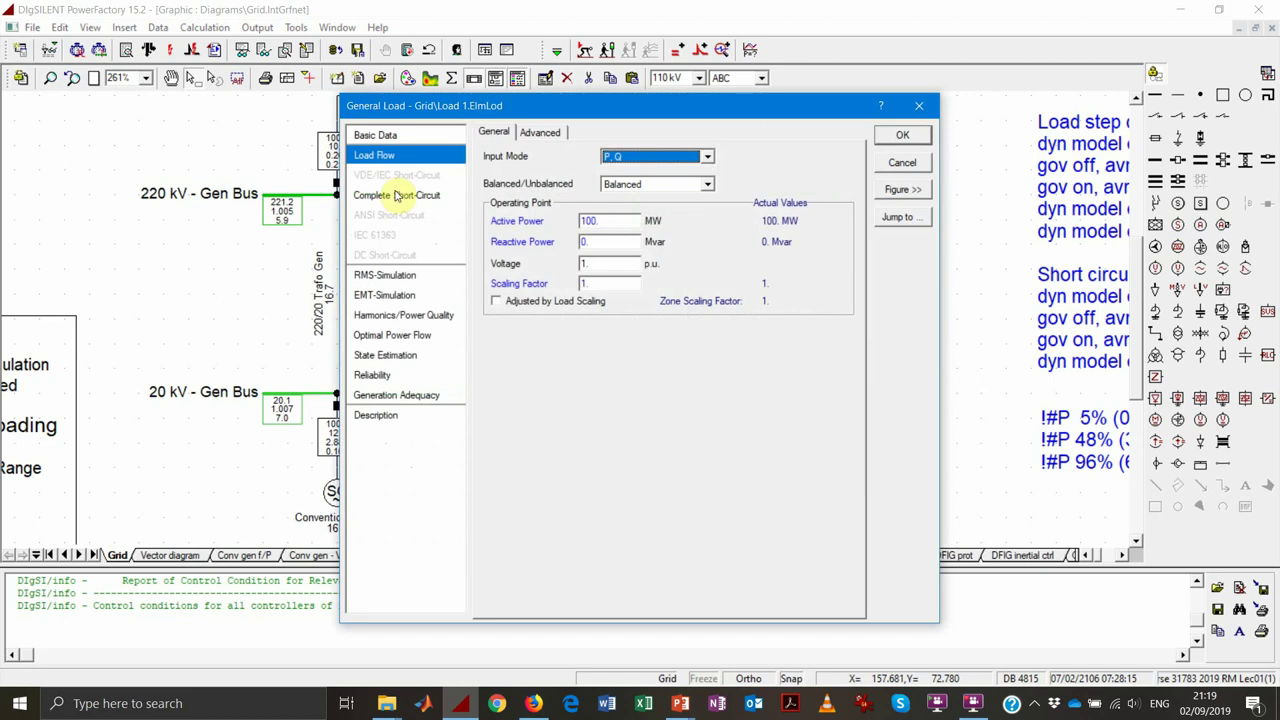
{"action": "left_click", "coordinate": [618, 220]}
{"action": "left_click_drag", "start_coordinate": [618, 220], "coordinate": [531, 228]}
{"action": "type", "text": "200"}
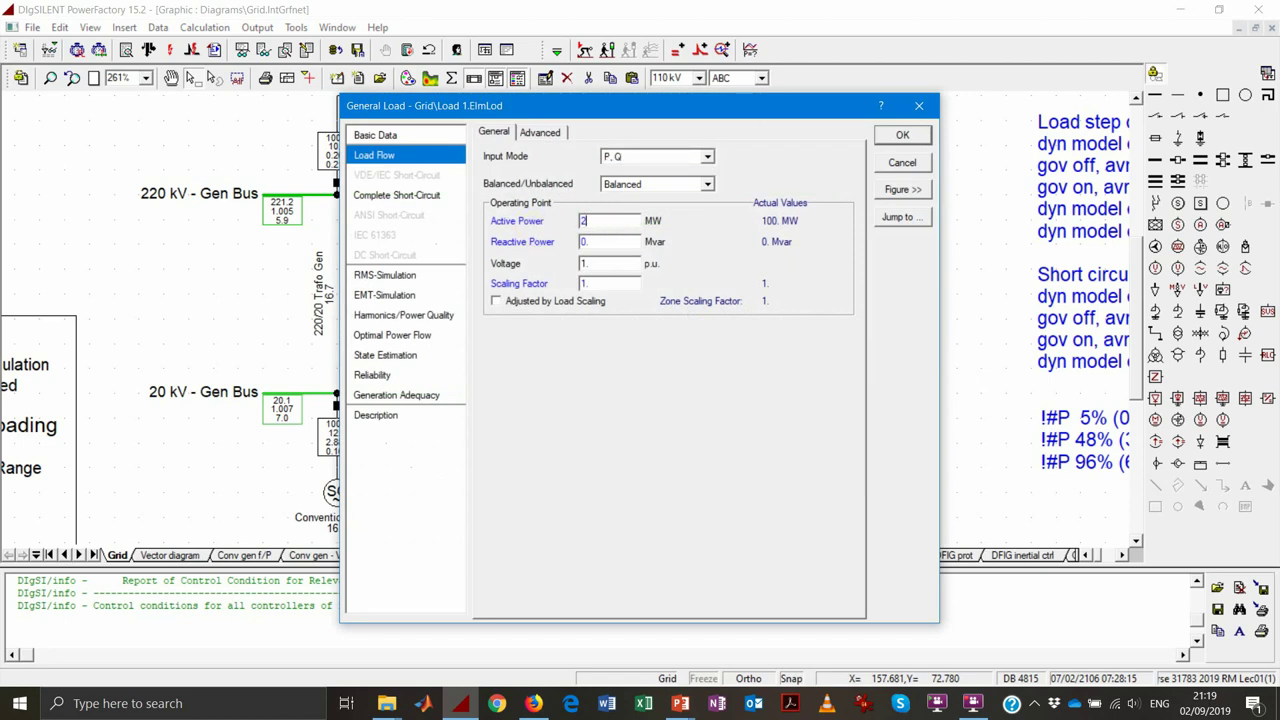
{"action": "left_click", "coordinate": [900, 136]}
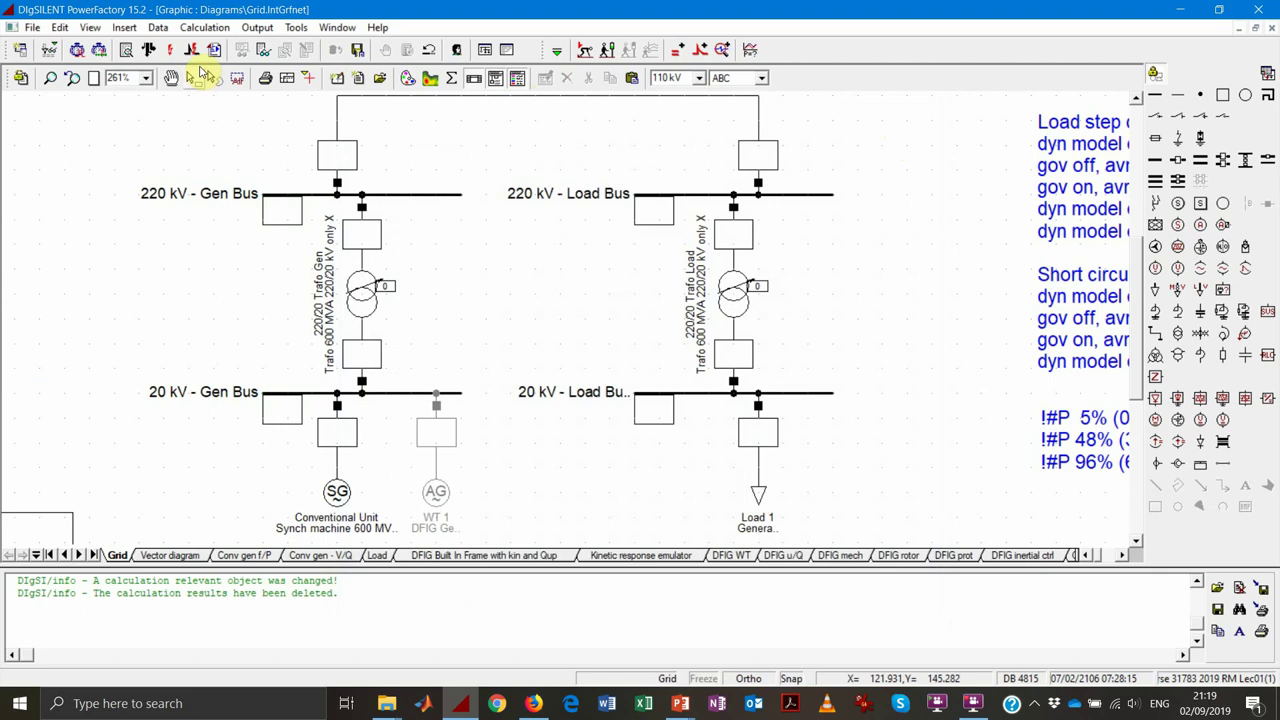
Rerun the load flow for the 200 MW load (Conventional Unit 49.1 Mvar) and view the Vector diagram
{"action": "left_click", "coordinate": [150, 50]}
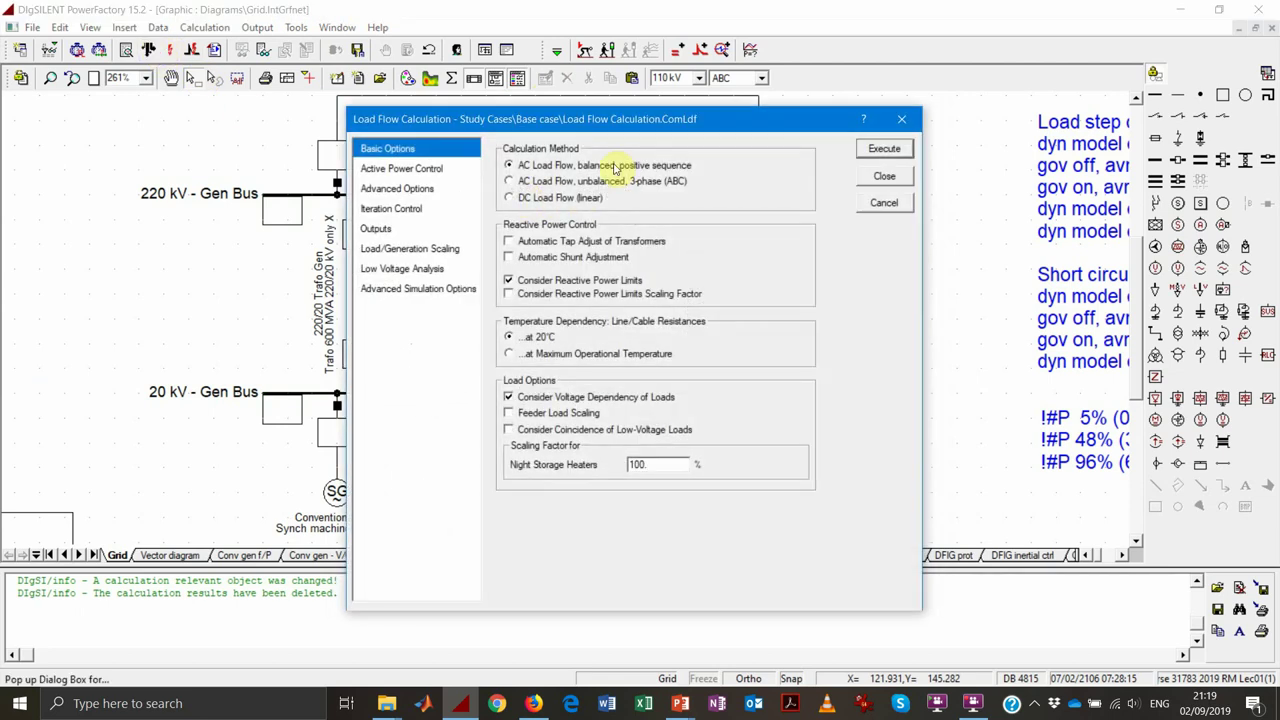
{"action": "left_click", "coordinate": [882, 149]}
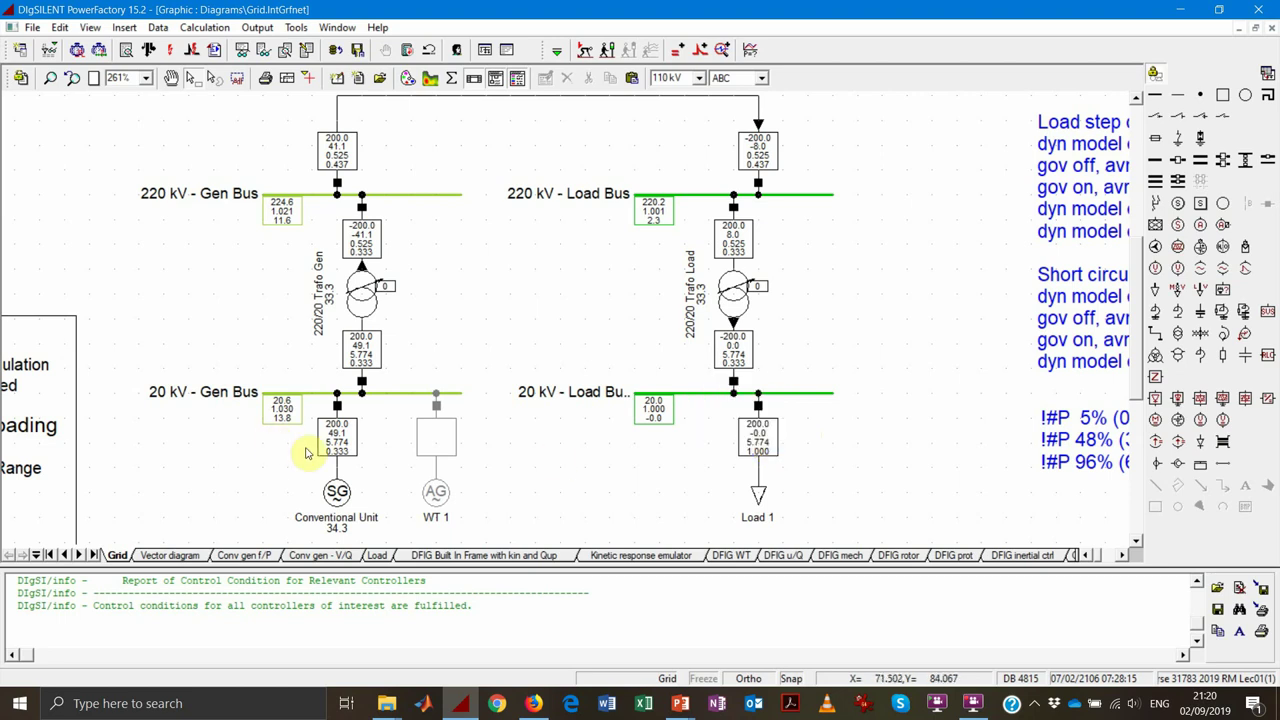
{"action": "mouse_move", "coordinate": [352, 447]}
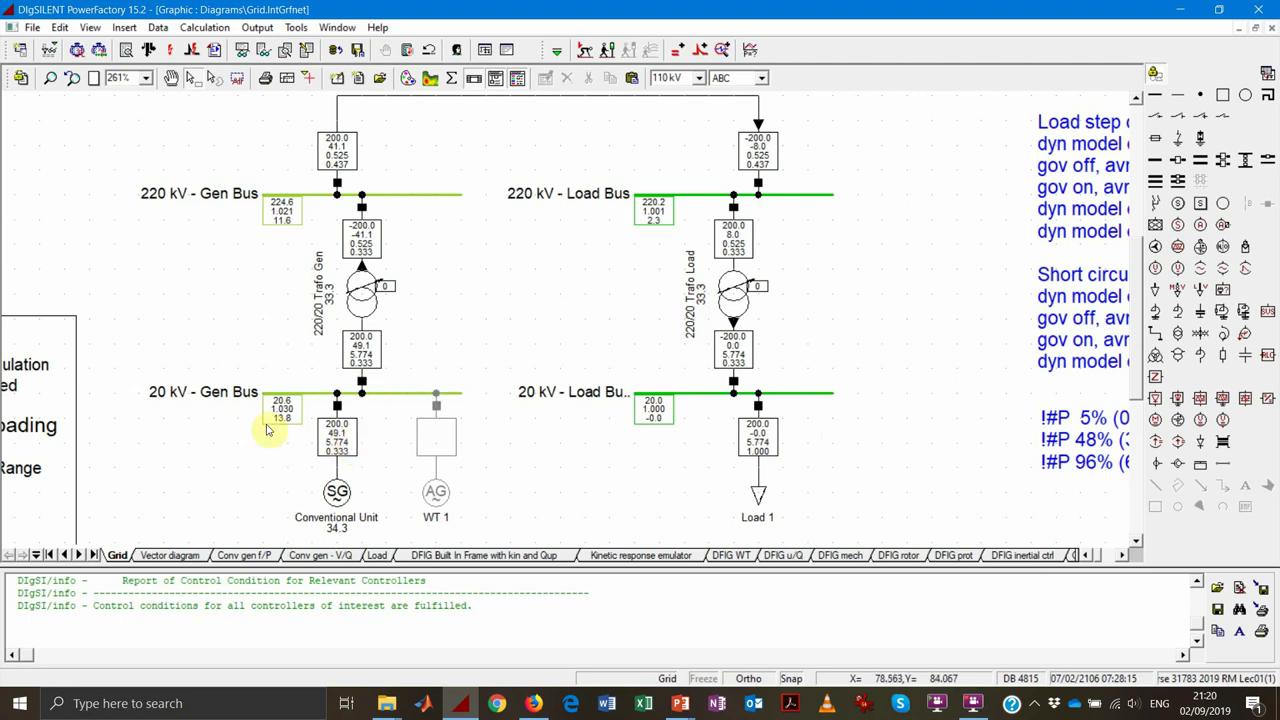
{"action": "mouse_move", "coordinate": [298, 416]}
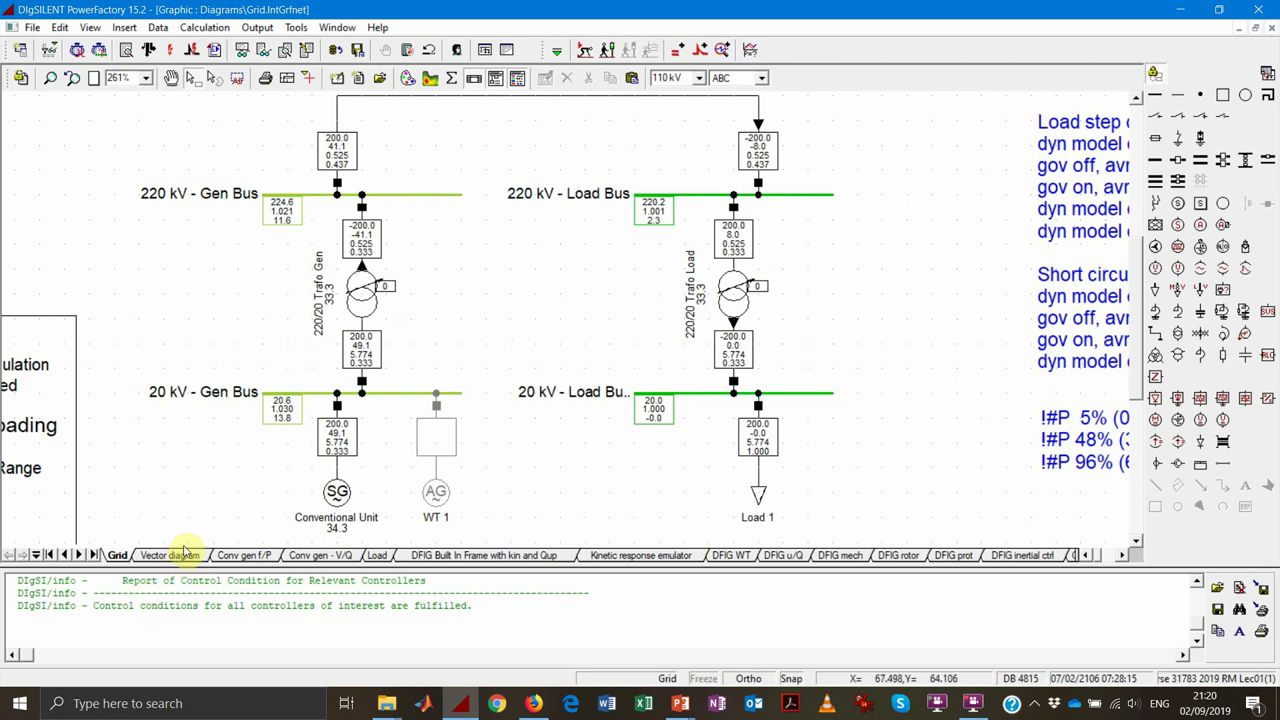
{"action": "left_click", "coordinate": [186, 555]}
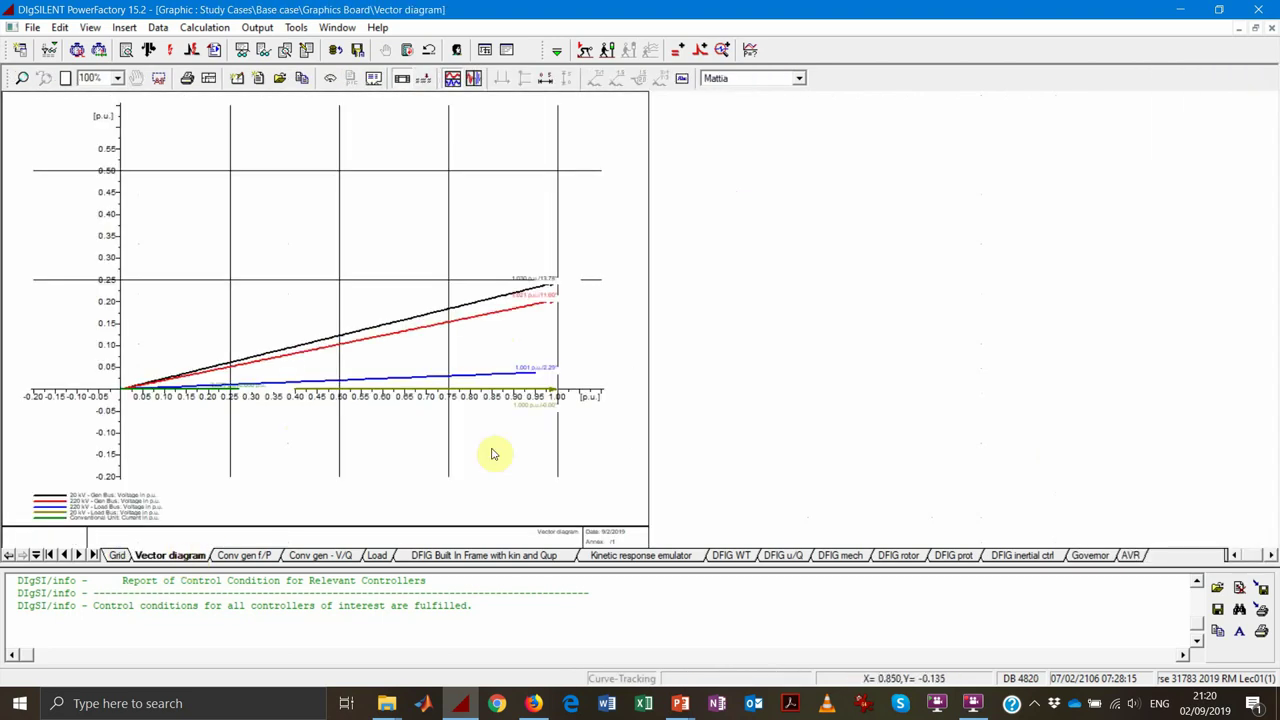
Check the bus voltage phasors and the output-window report confirming all controller conditions are fulfilled
{"action": "scroll", "coordinate": [495, 388], "scroll_direction": "up", "scroll_amount": 2}
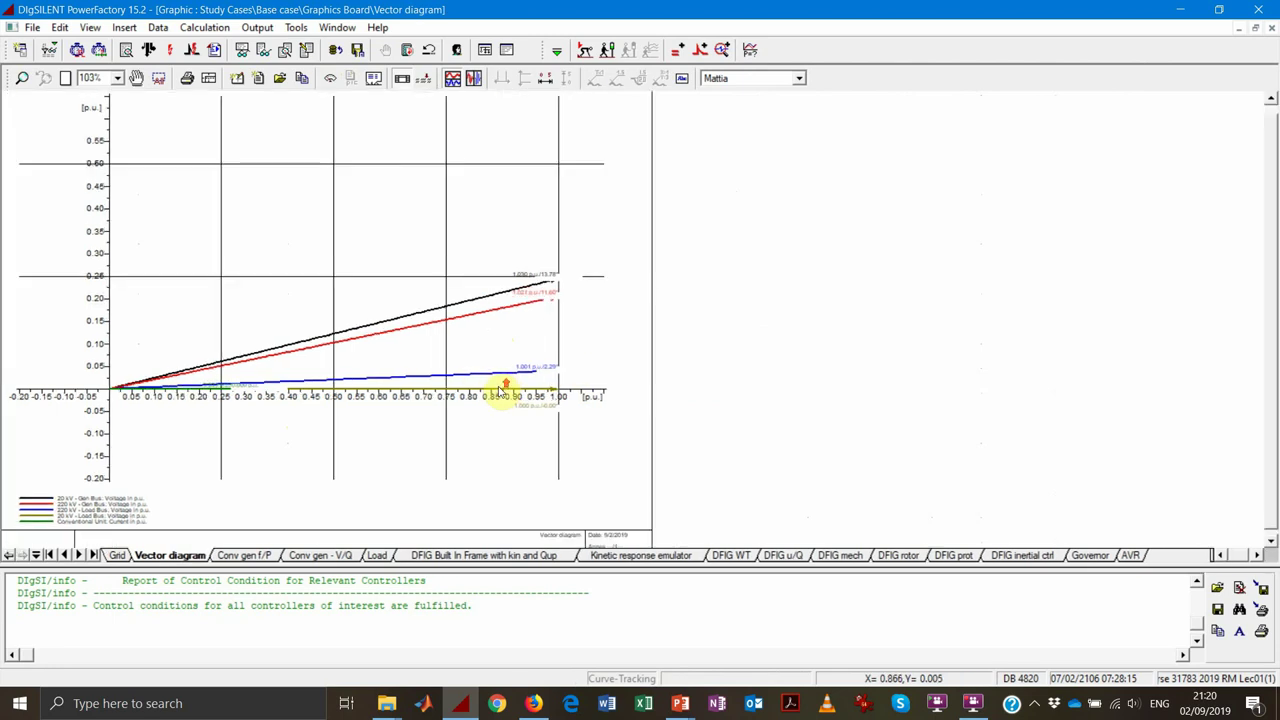
{"action": "scroll", "coordinate": [502, 390], "scroll_direction": "up", "scroll_amount": 1}
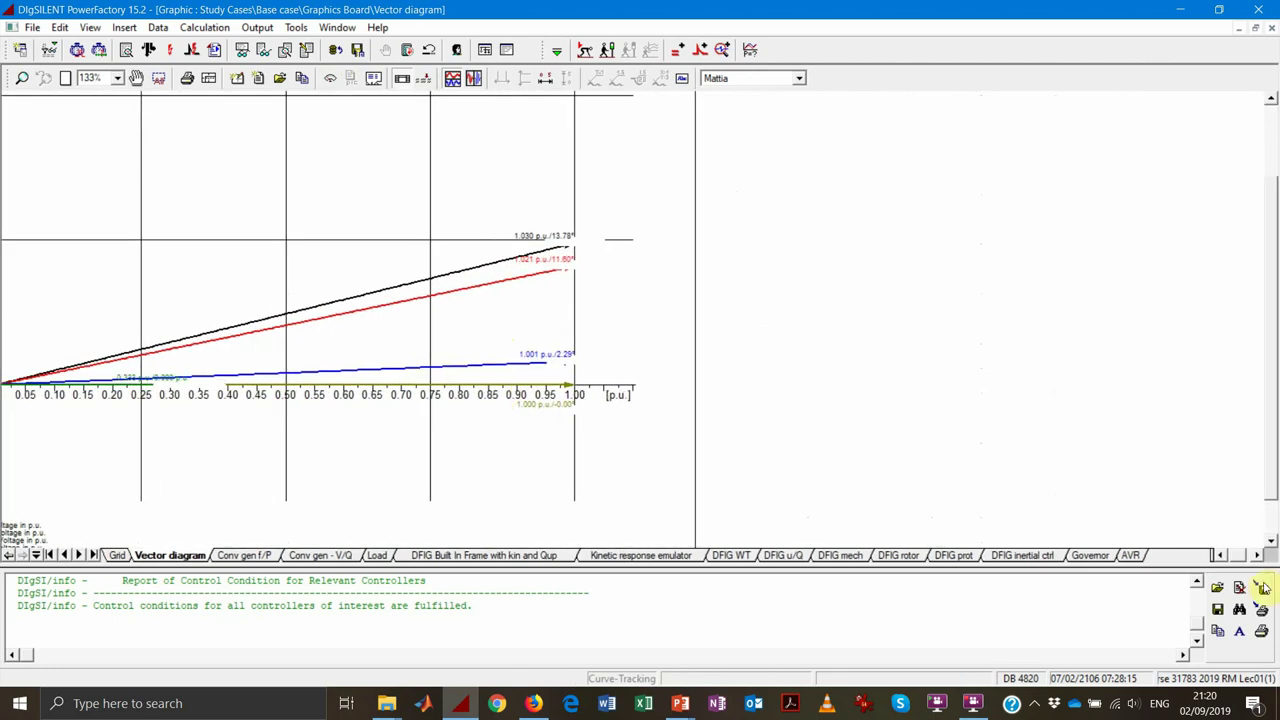
{"action": "left_click", "coordinate": [1186, 551]}
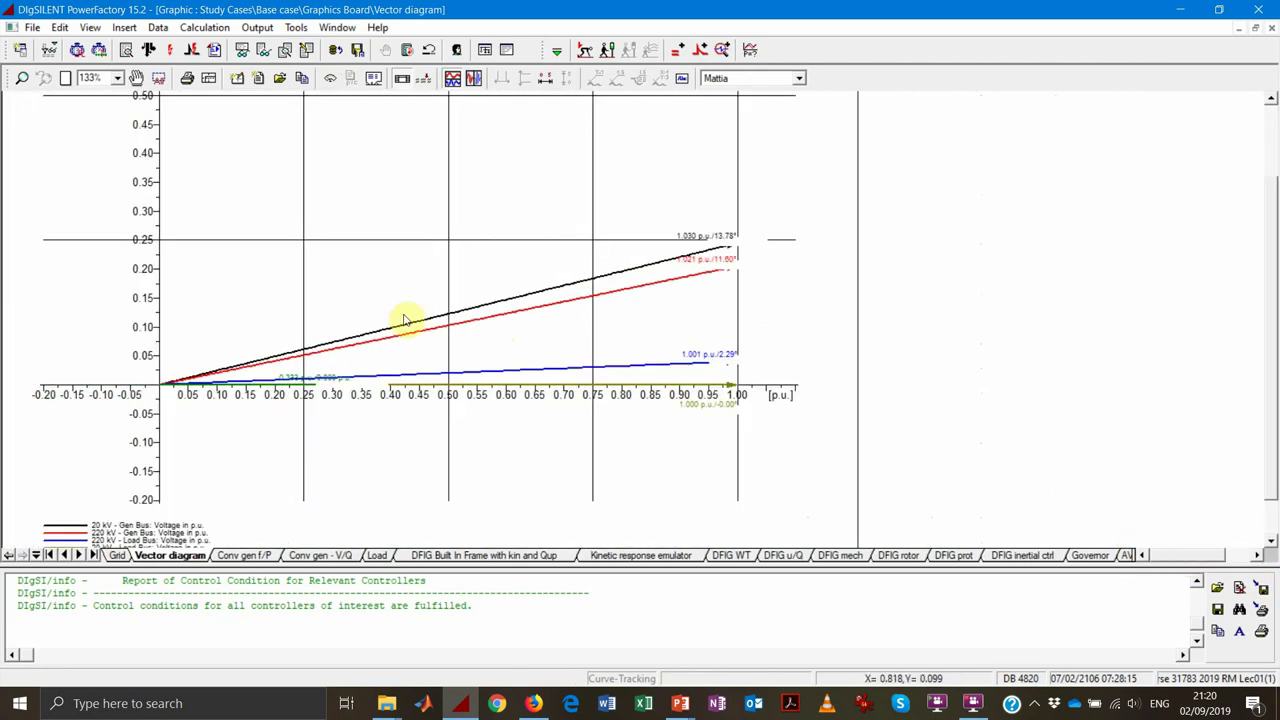
{"action": "scroll", "coordinate": [396, 328], "scroll_direction": "down", "scroll_amount": 1}
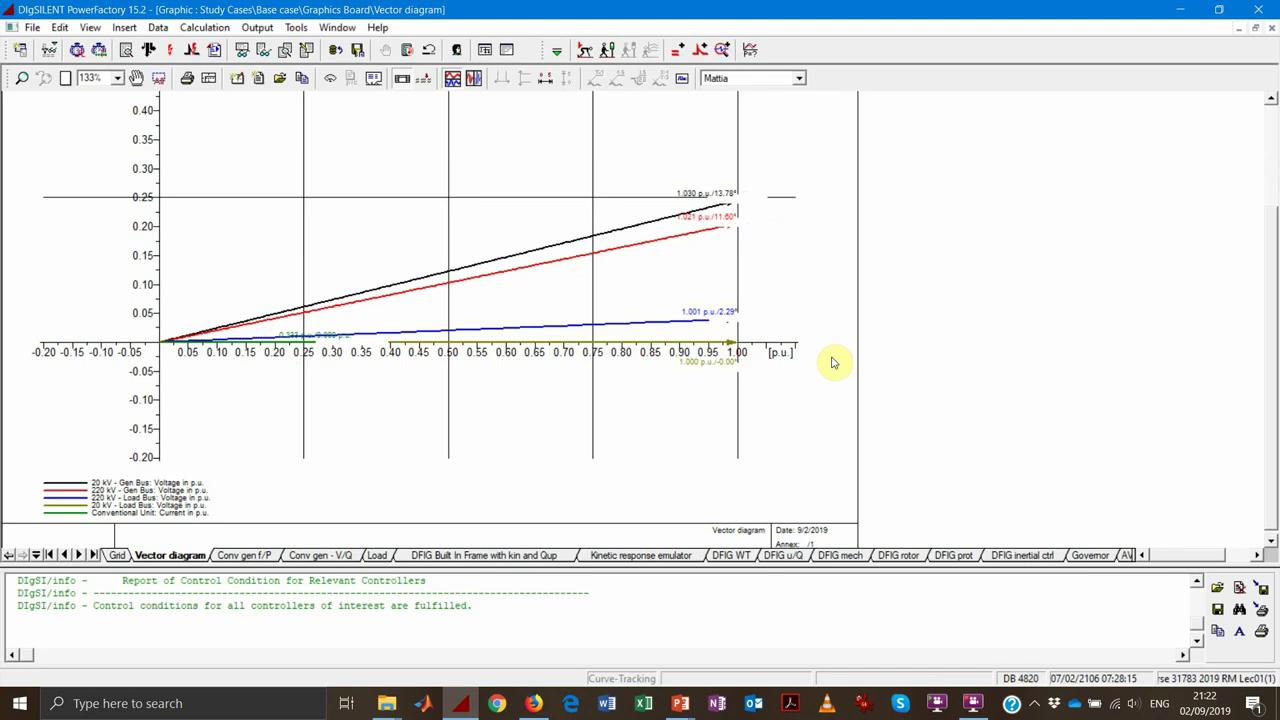
Raise Load 1's active power from 200 MW to 300 MW on the Grid diagram
{"action": "left_click", "coordinate": [126, 558]}
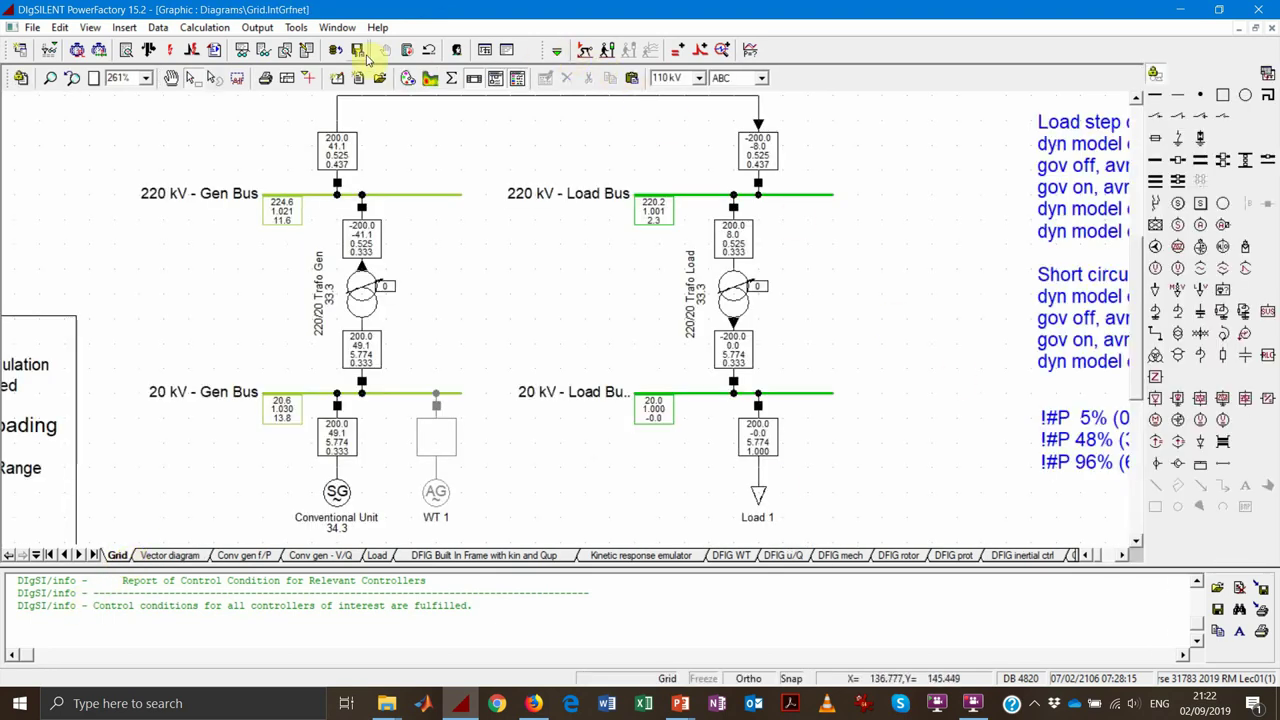
{"action": "double_click", "coordinate": [757, 493]}
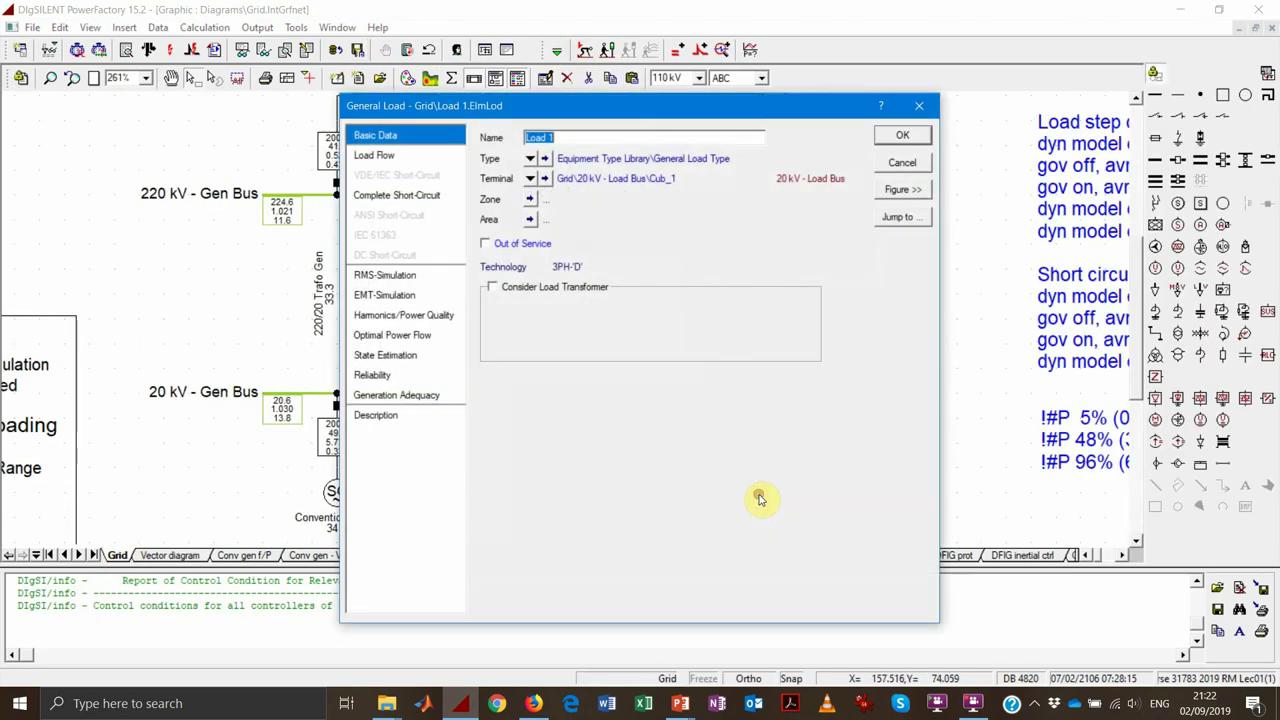
{"action": "left_click", "coordinate": [434, 150]}
{"action": "left_click_drag", "start_coordinate": [612, 220], "coordinate": [505, 220]}
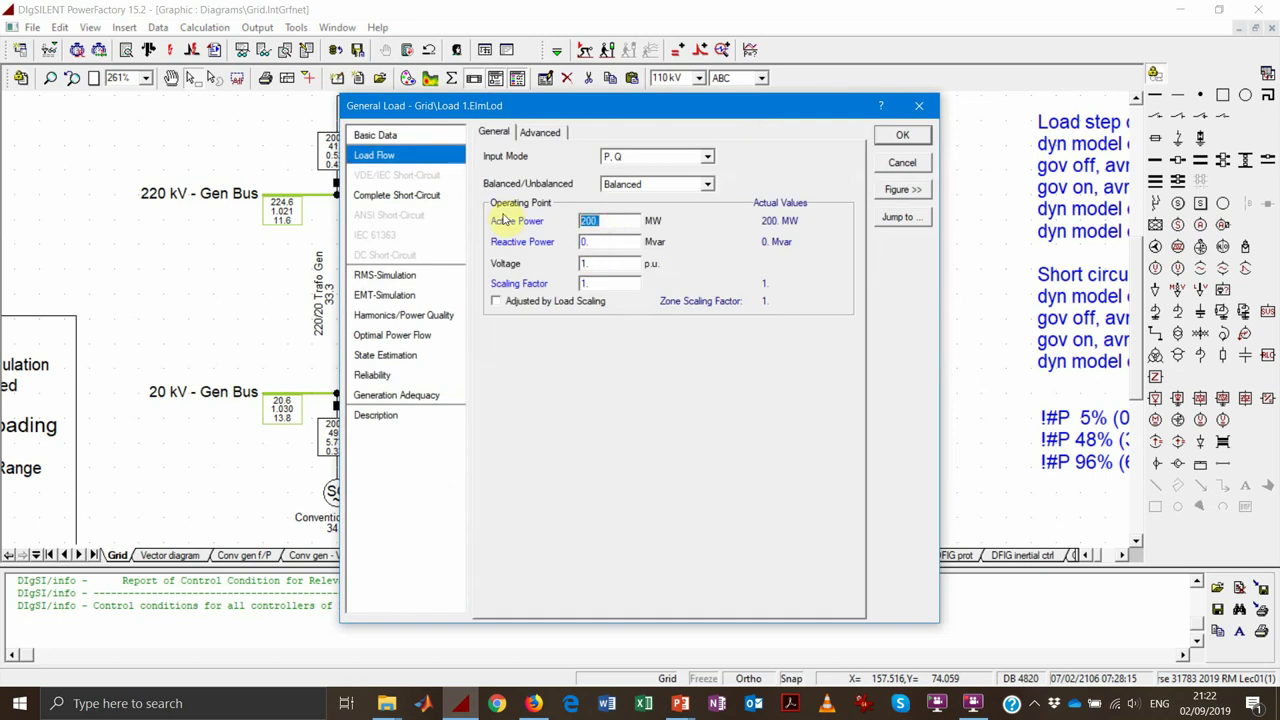
{"action": "type", "text": "300"}
{"action": "left_click", "coordinate": [902, 134]}
Rerun the load flow for the 300 MW load (20 kV Gen Bus 1.066 p.u.) and view the Vector diagram
{"action": "left_click", "coordinate": [151, 50]}
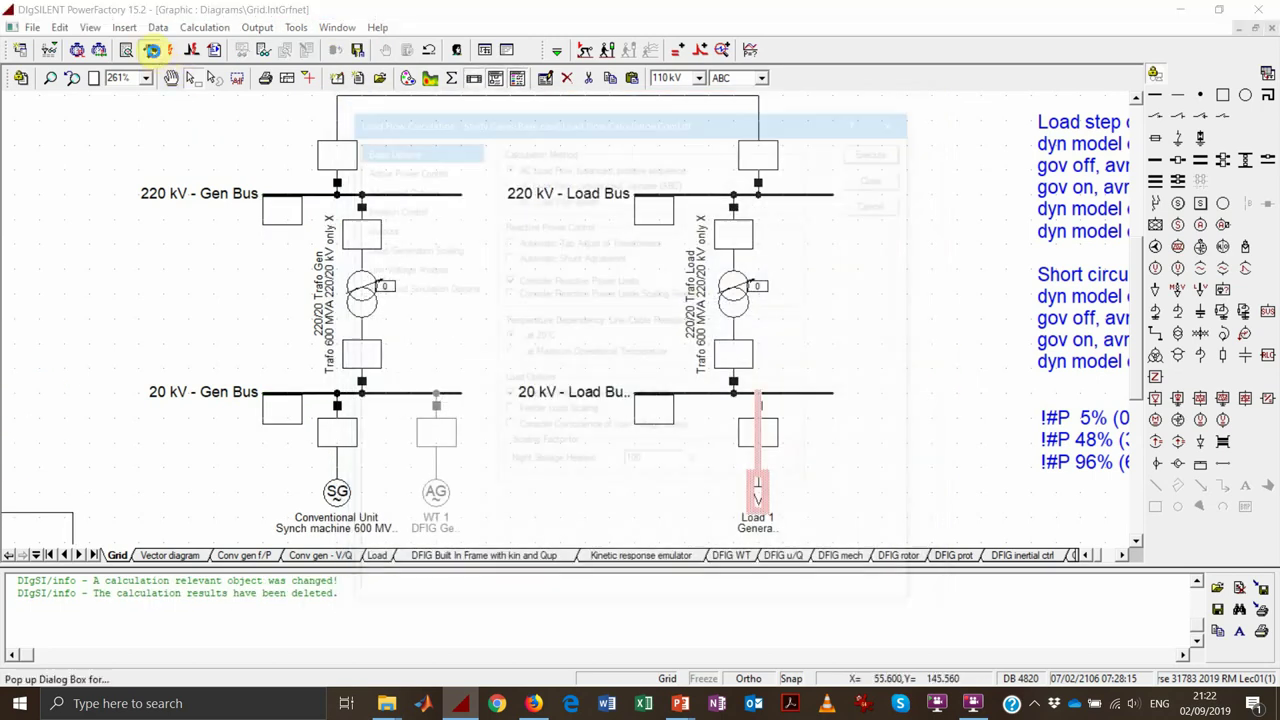
{"action": "left_click", "coordinate": [886, 146]}
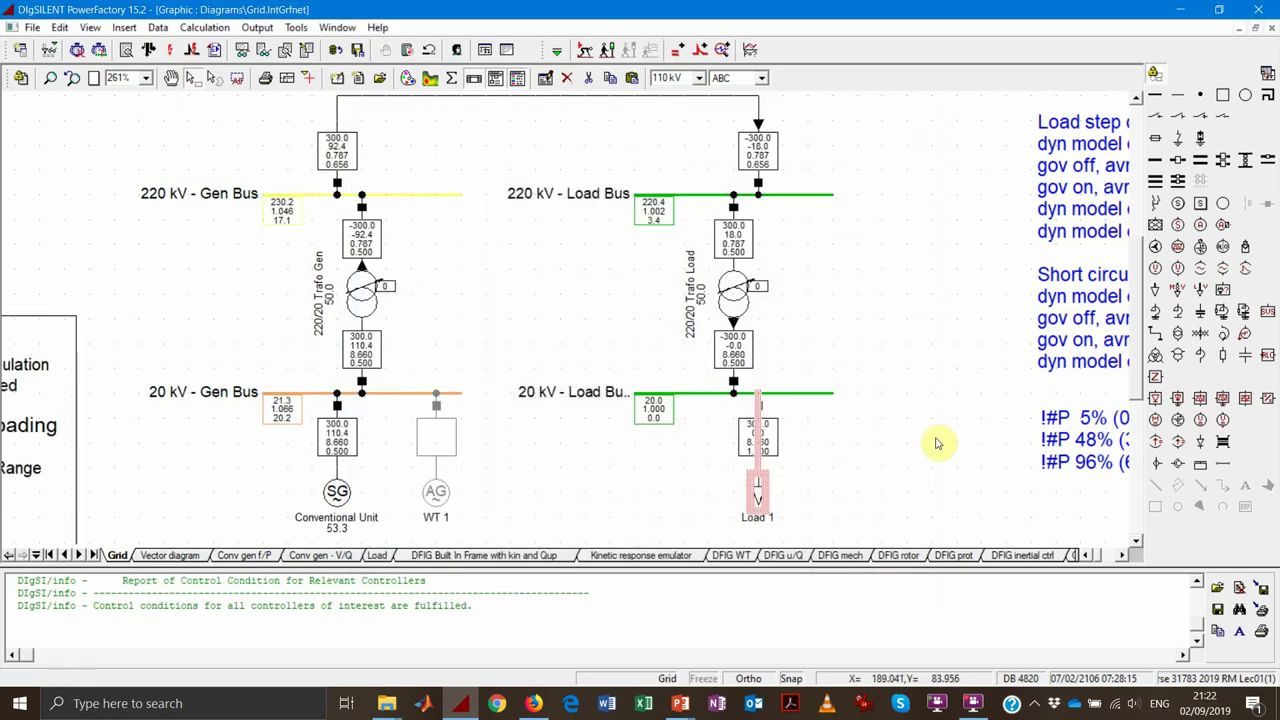
{"action": "left_click", "coordinate": [936, 443]}
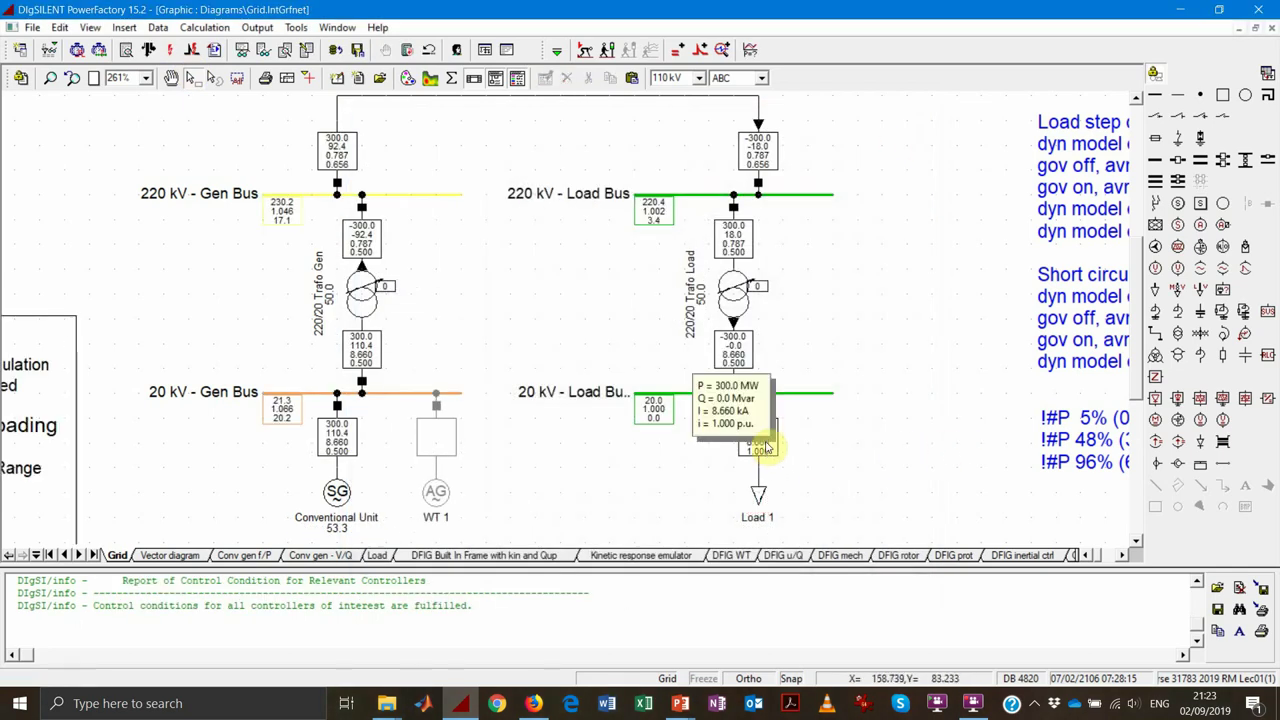
{"action": "mouse_move", "coordinate": [338, 450]}
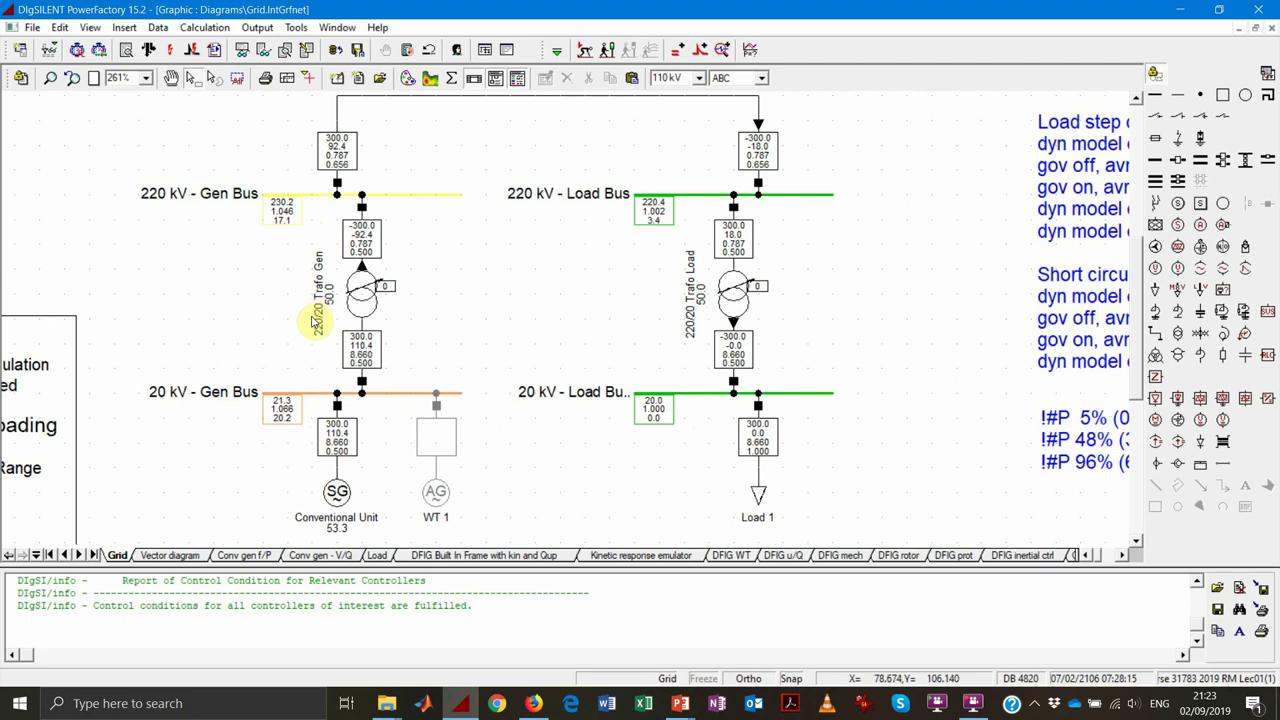
{"action": "mouse_move", "coordinate": [295, 423]}
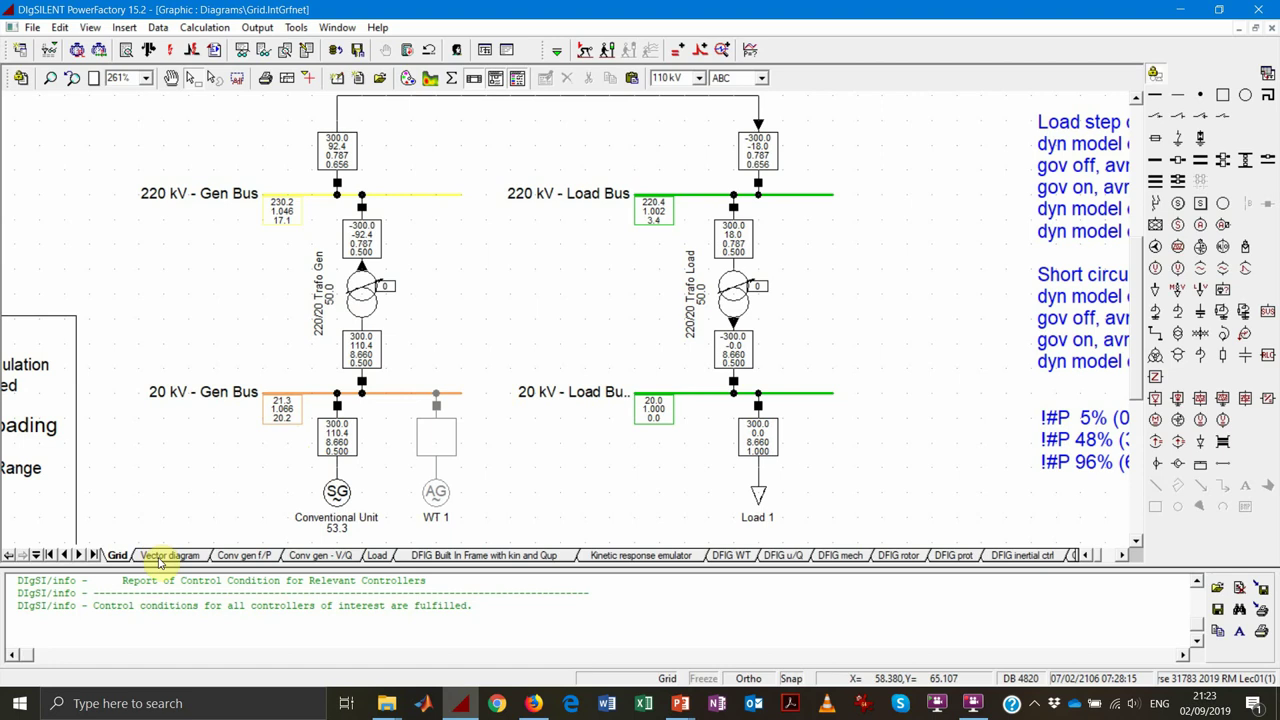
{"action": "left_click", "coordinate": [159, 558]}
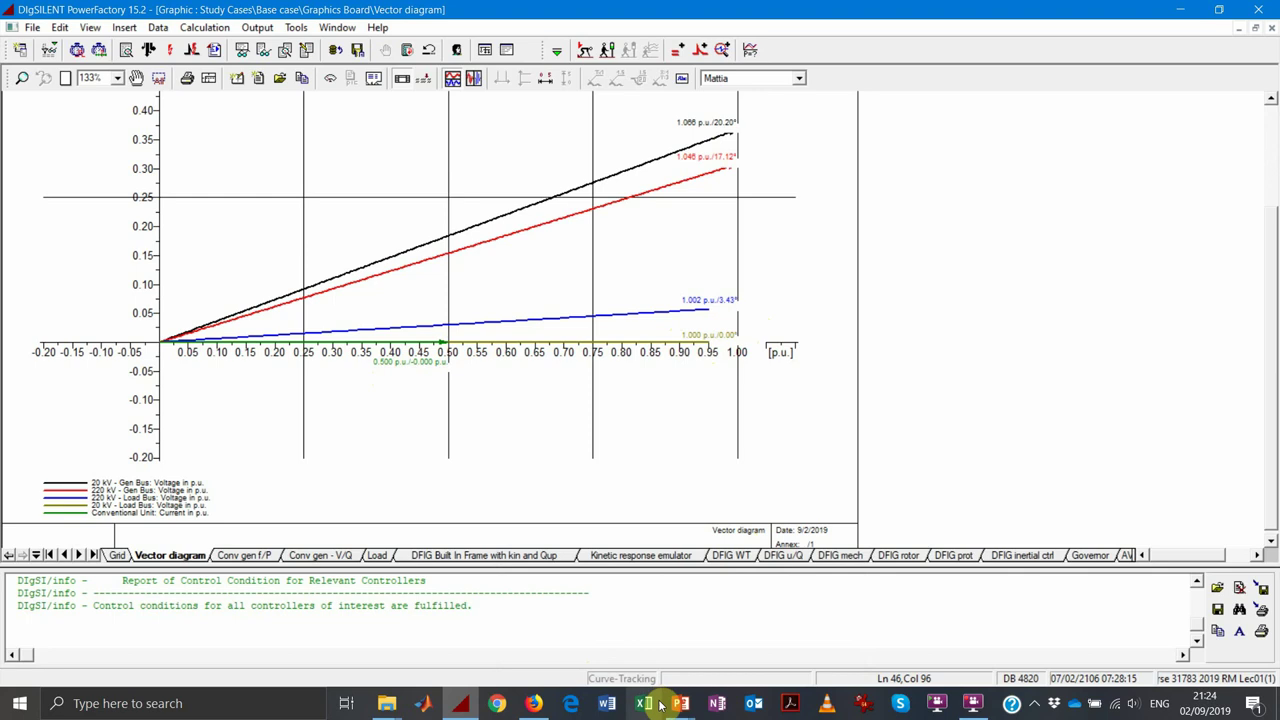
Bring the PowerPoint class-exercise slides back to the front
{"action": "mouse_move", "coordinate": [680, 703]}
{"action": "left_click", "coordinate": [590, 620]}
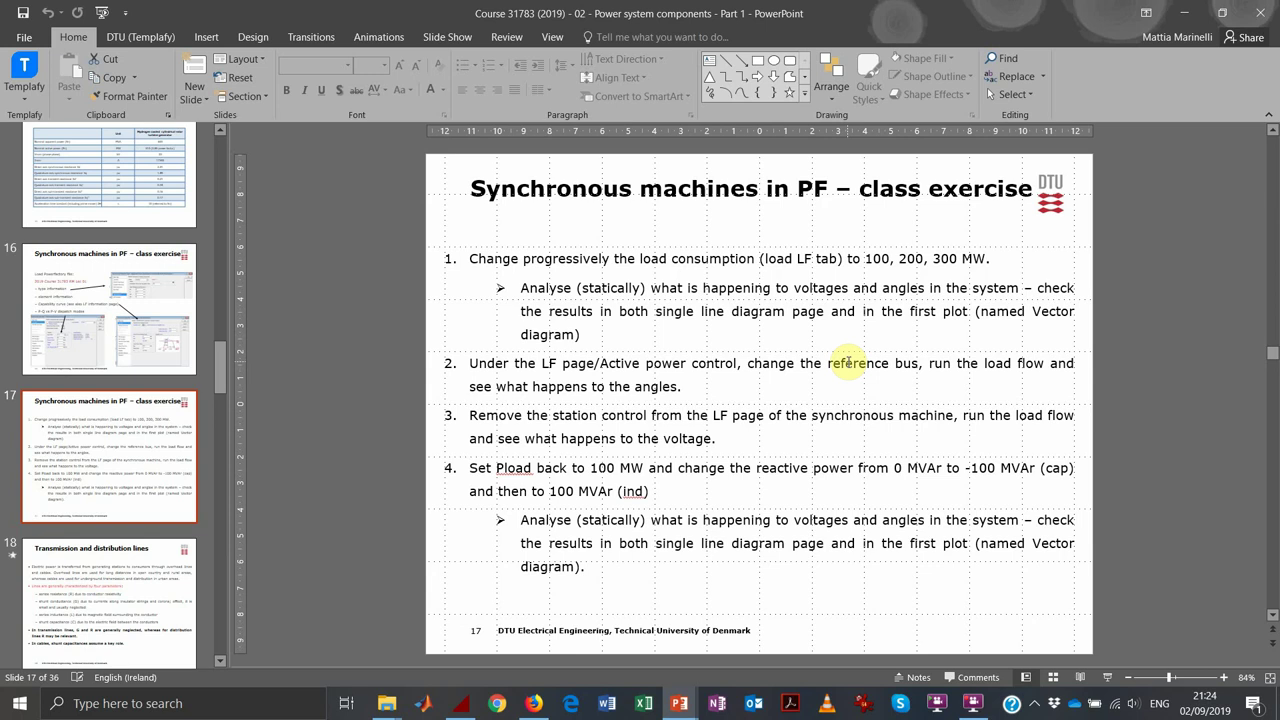
Minimize PowerPoint to return to the PowerFactory vector diagram
{"action": "left_click", "coordinate": [1183, 12]}
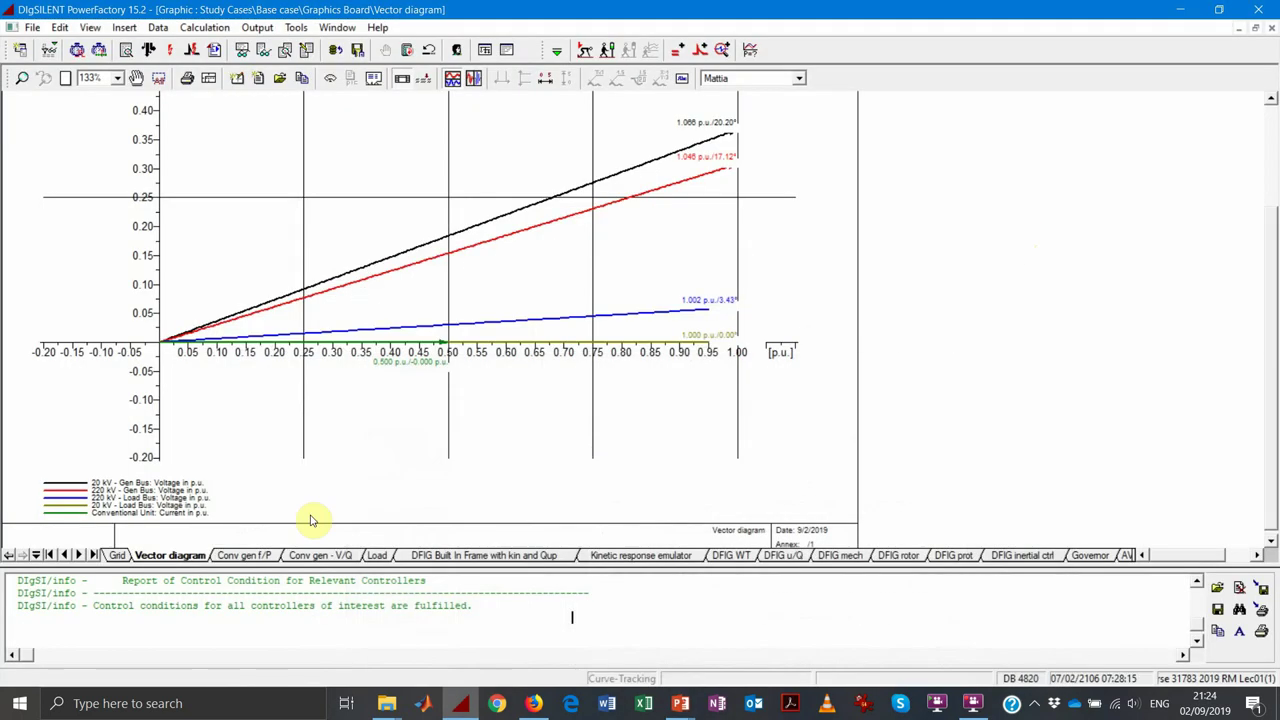
Clear the 20 kV Load Bus as reference busbar in Active Power Control and rerun the load flow
{"action": "left_click", "coordinate": [125, 555]}
{"action": "left_click", "coordinate": [586, 49]}
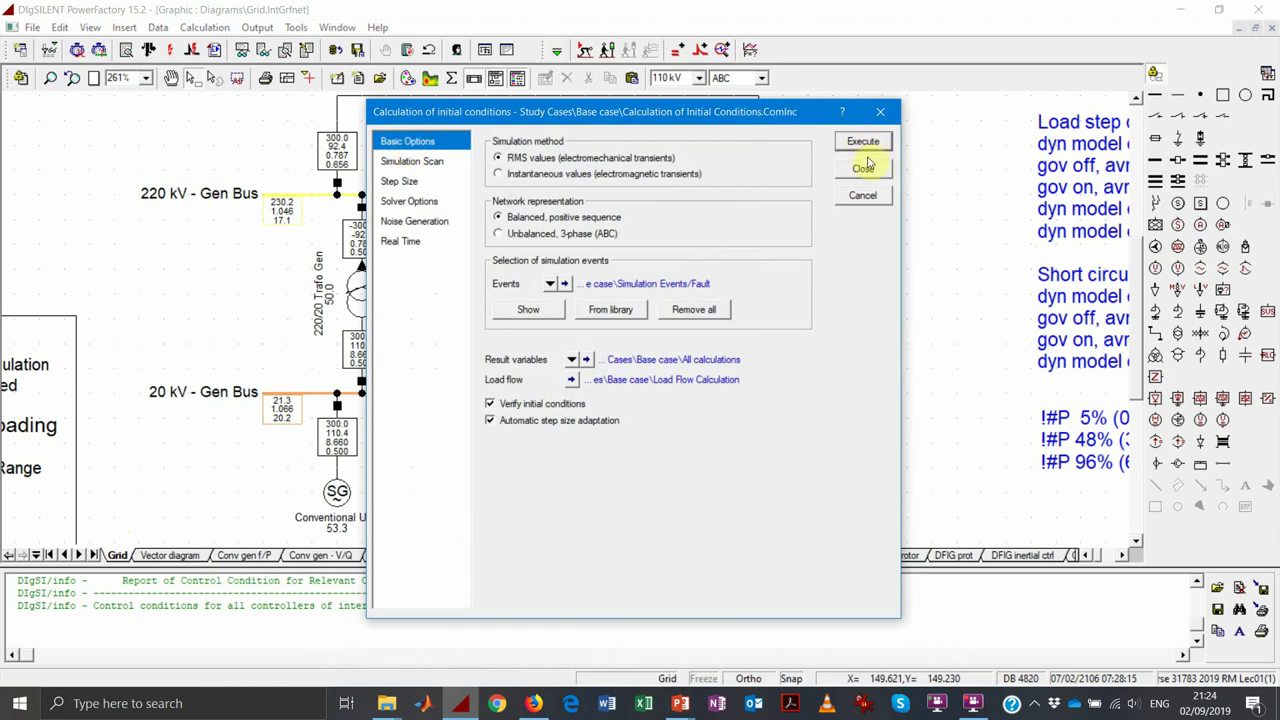
{"action": "left_click", "coordinate": [863, 193]}
{"action": "left_click", "coordinate": [150, 49]}
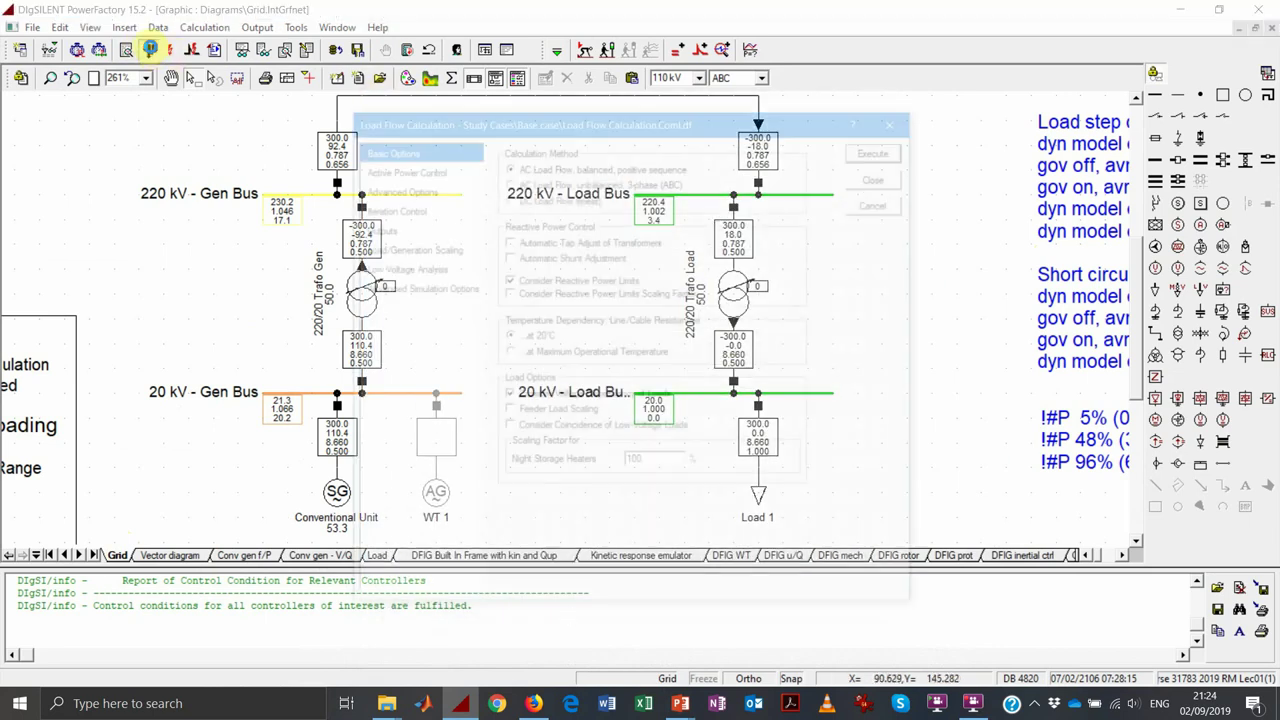
{"action": "left_click", "coordinate": [440, 170]}
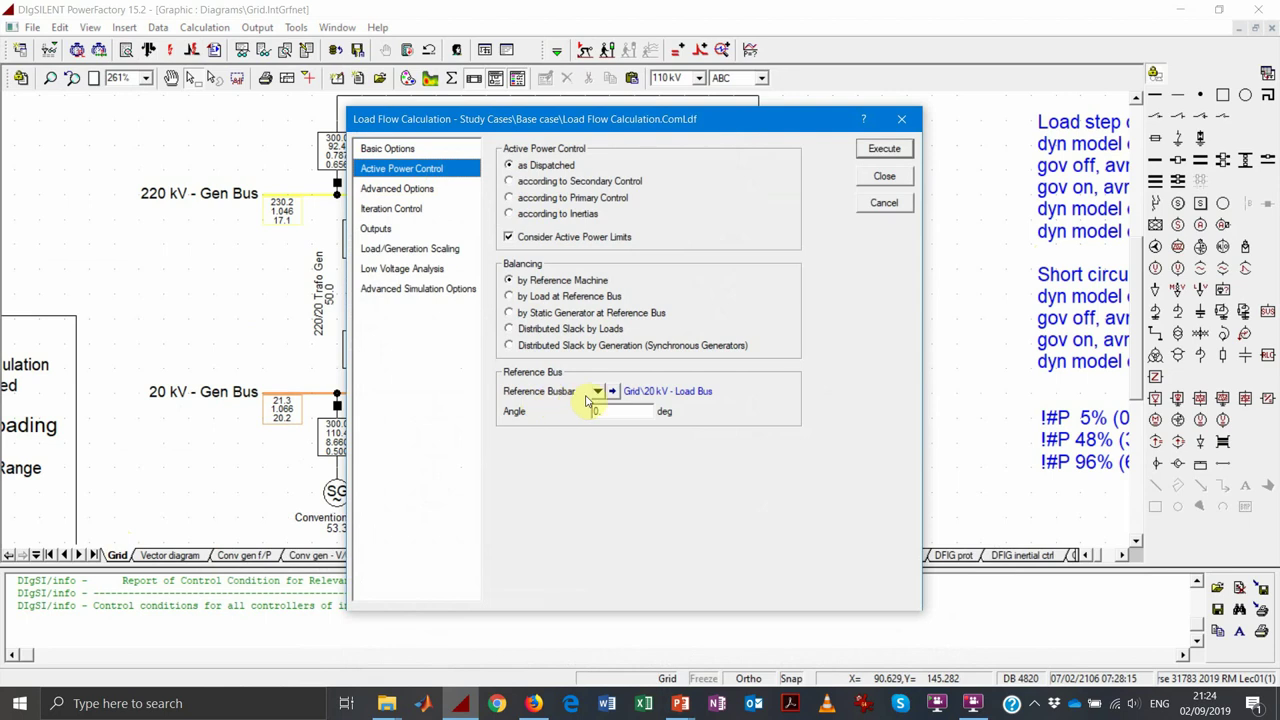
{"action": "left_click", "coordinate": [597, 392]}
{"action": "left_click", "coordinate": [645, 443]}
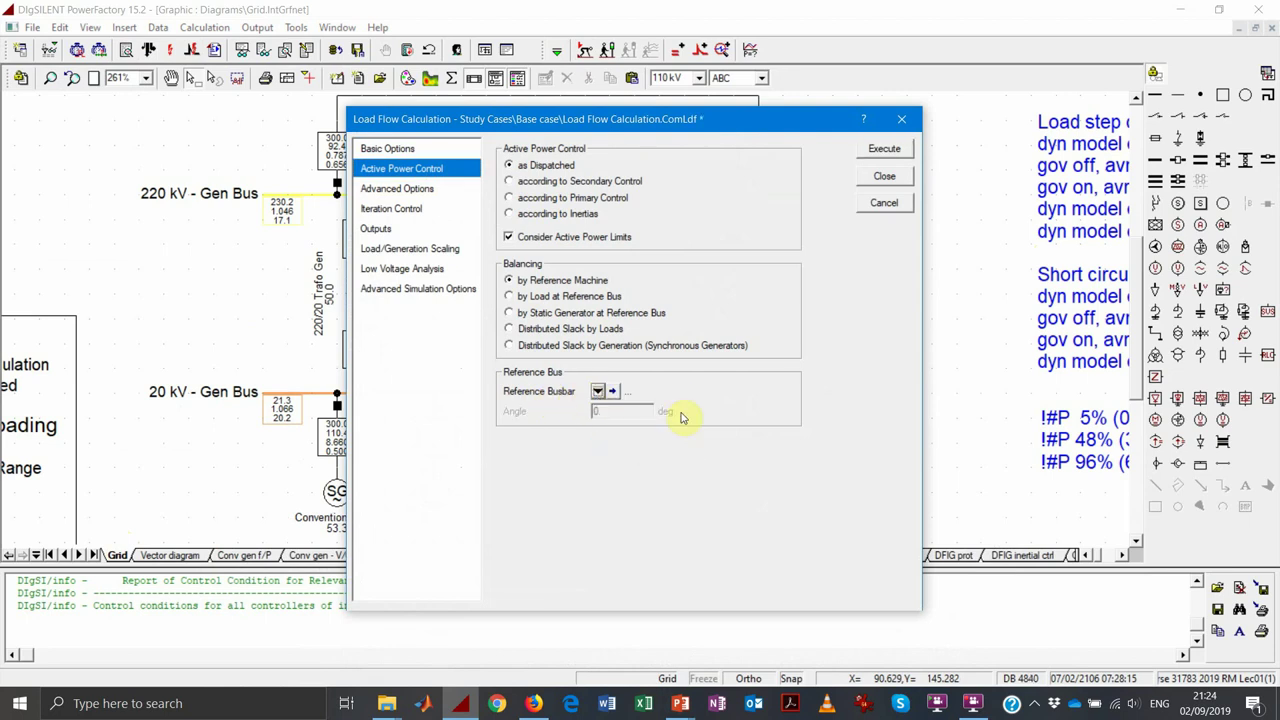
{"action": "left_click", "coordinate": [884, 150]}
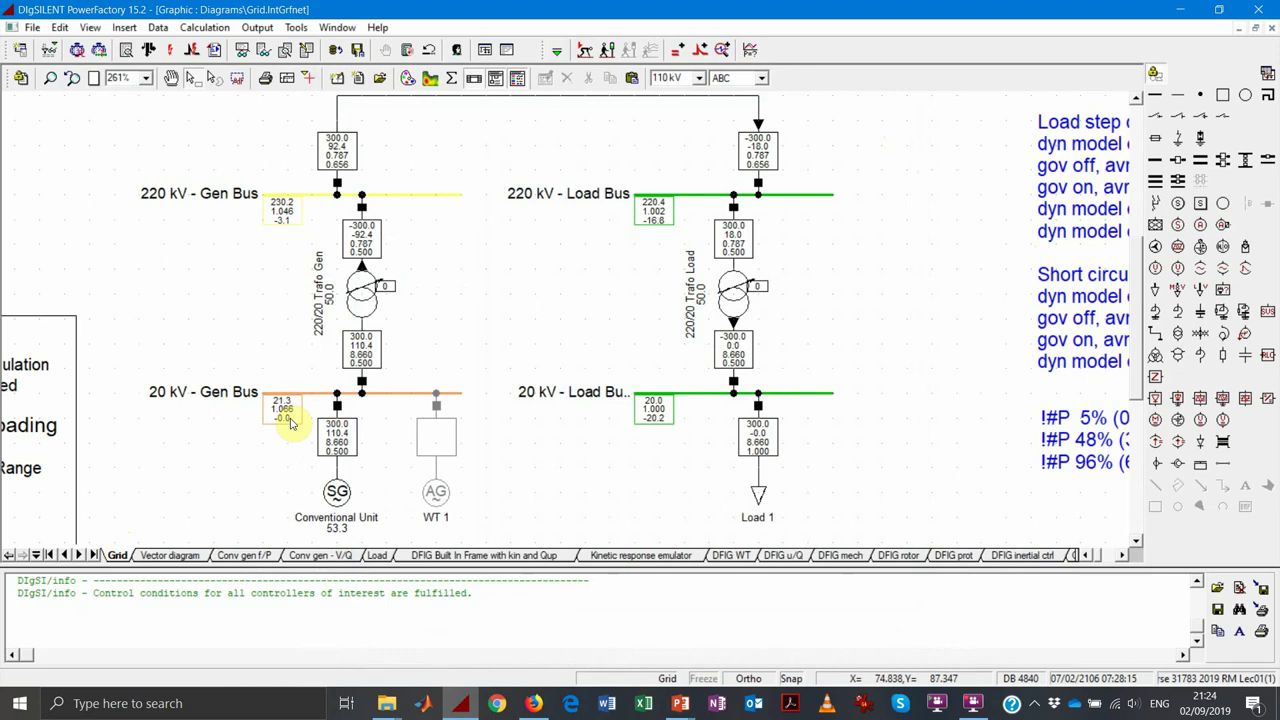
{"action": "mouse_move", "coordinate": [291, 423]}
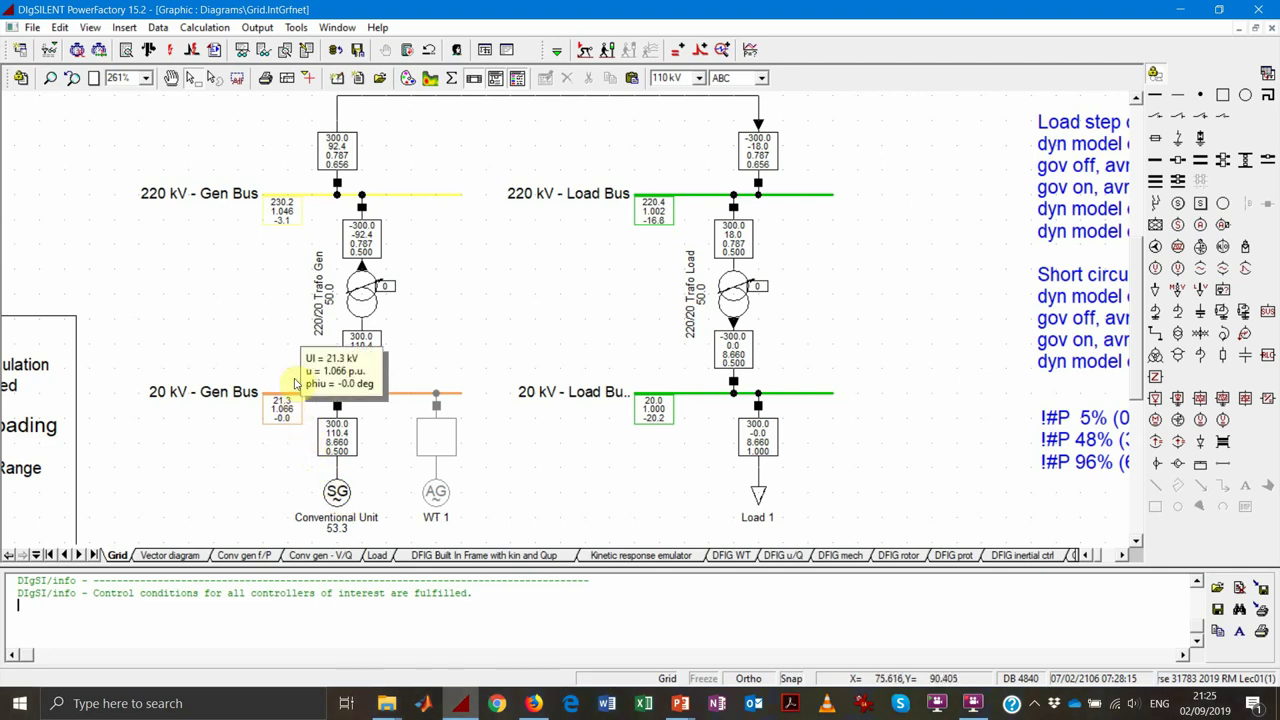
{"action": "mouse_move", "coordinate": [300, 228]}
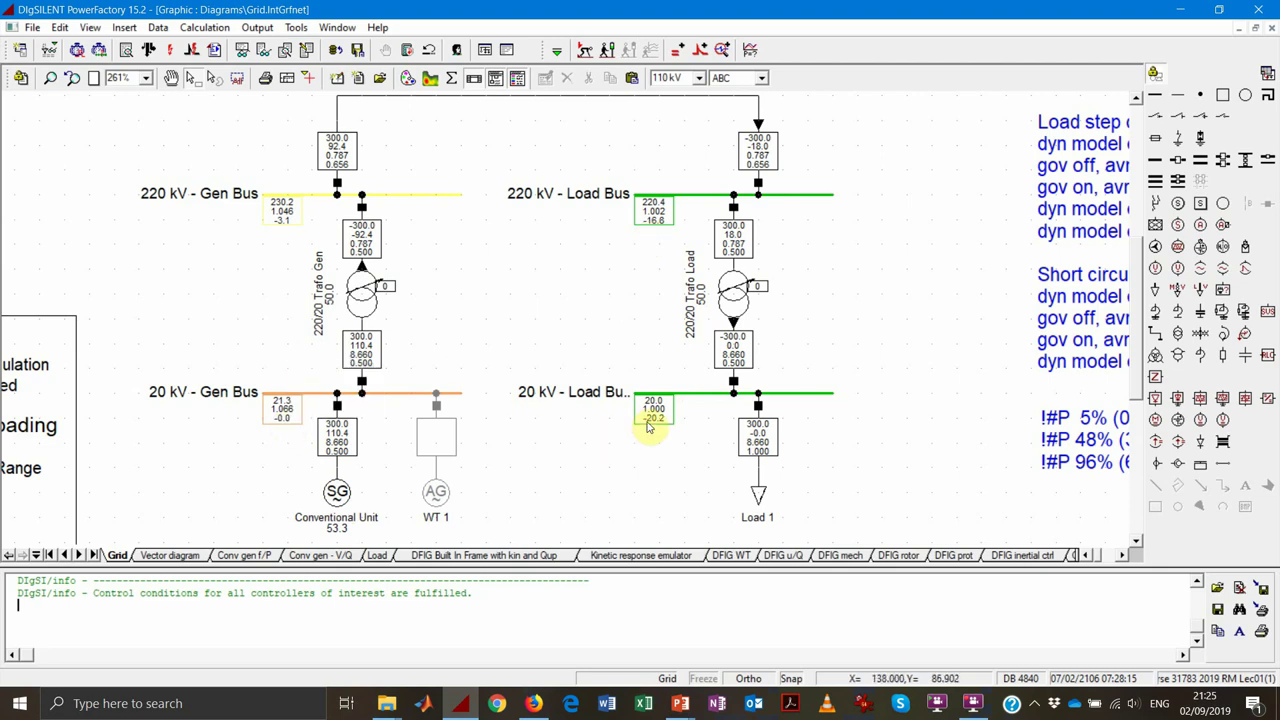
{"action": "mouse_move", "coordinate": [647, 427]}
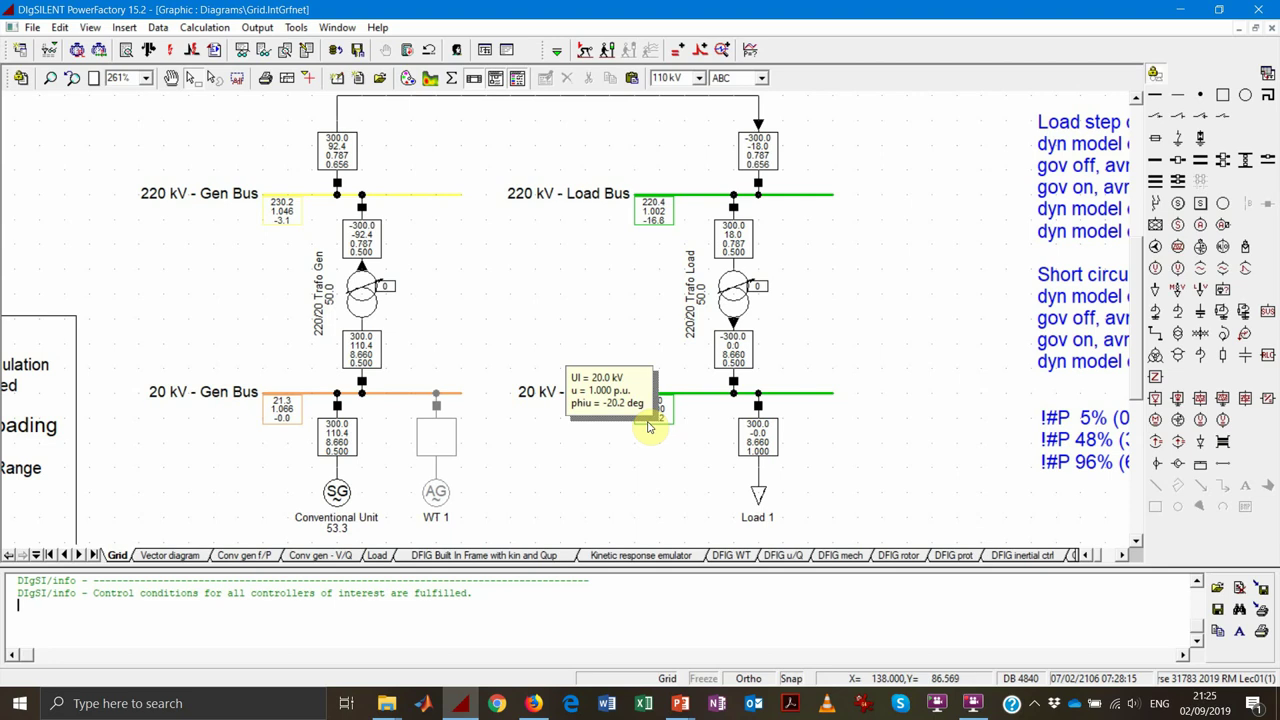
{"action": "left_click", "coordinate": [170, 555]}
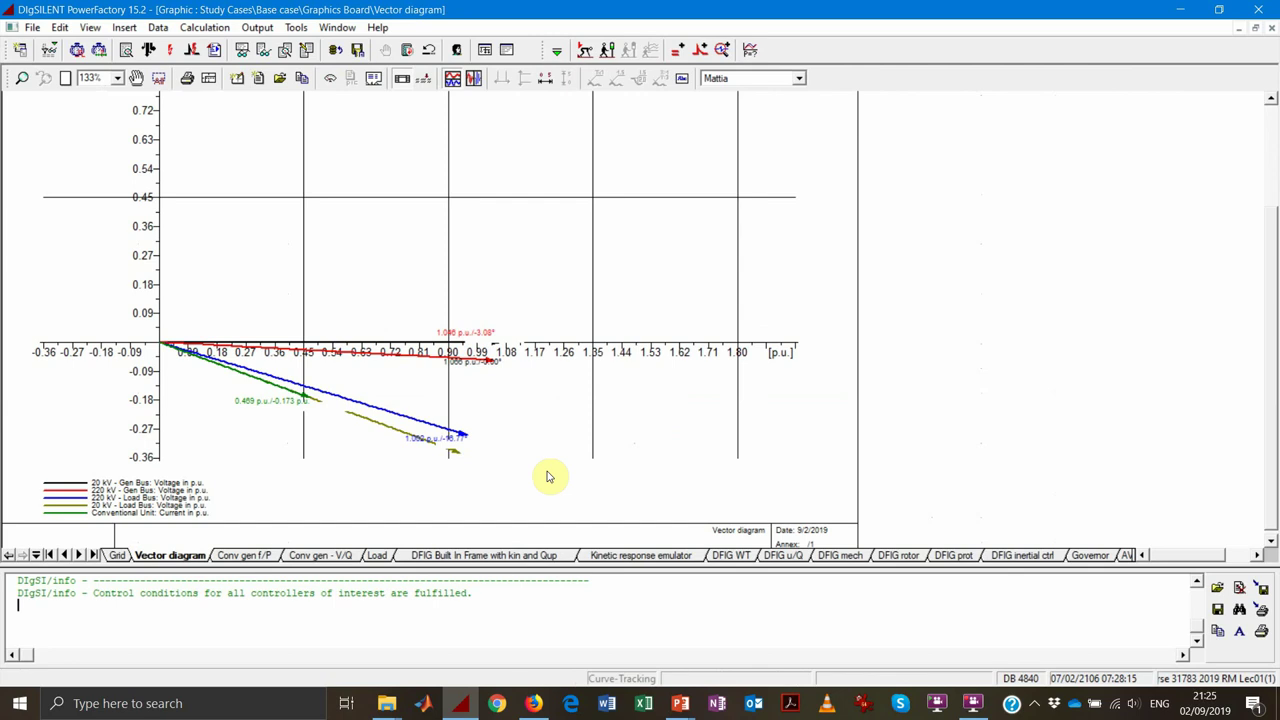
{"action": "left_click", "coordinate": [117, 556]}
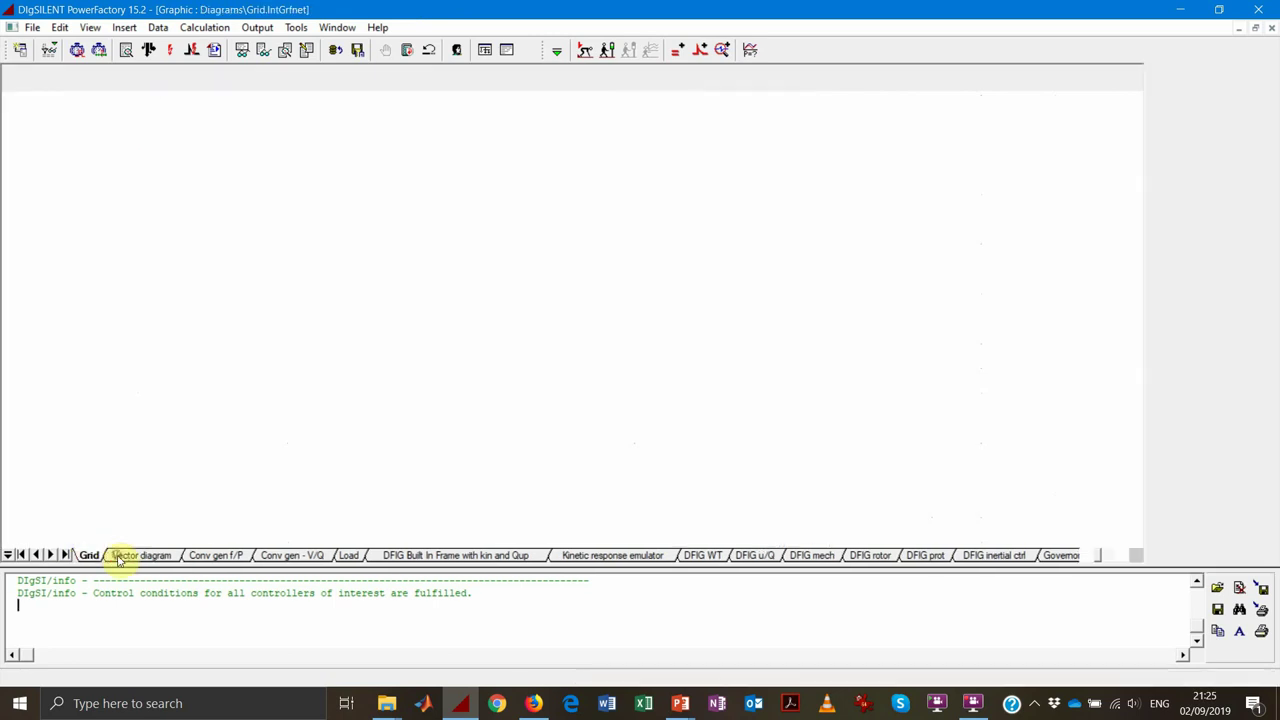
{"action": "left_click", "coordinate": [679, 703]}
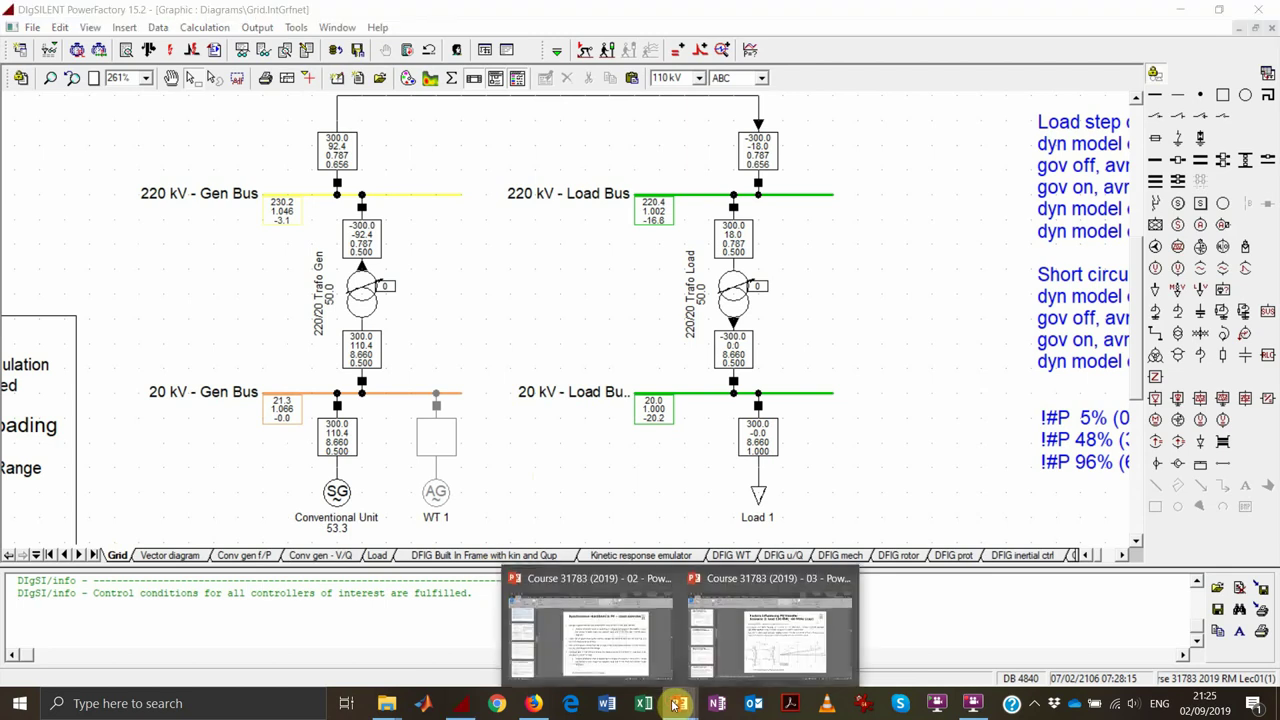
{"action": "left_click", "coordinate": [633, 663]}
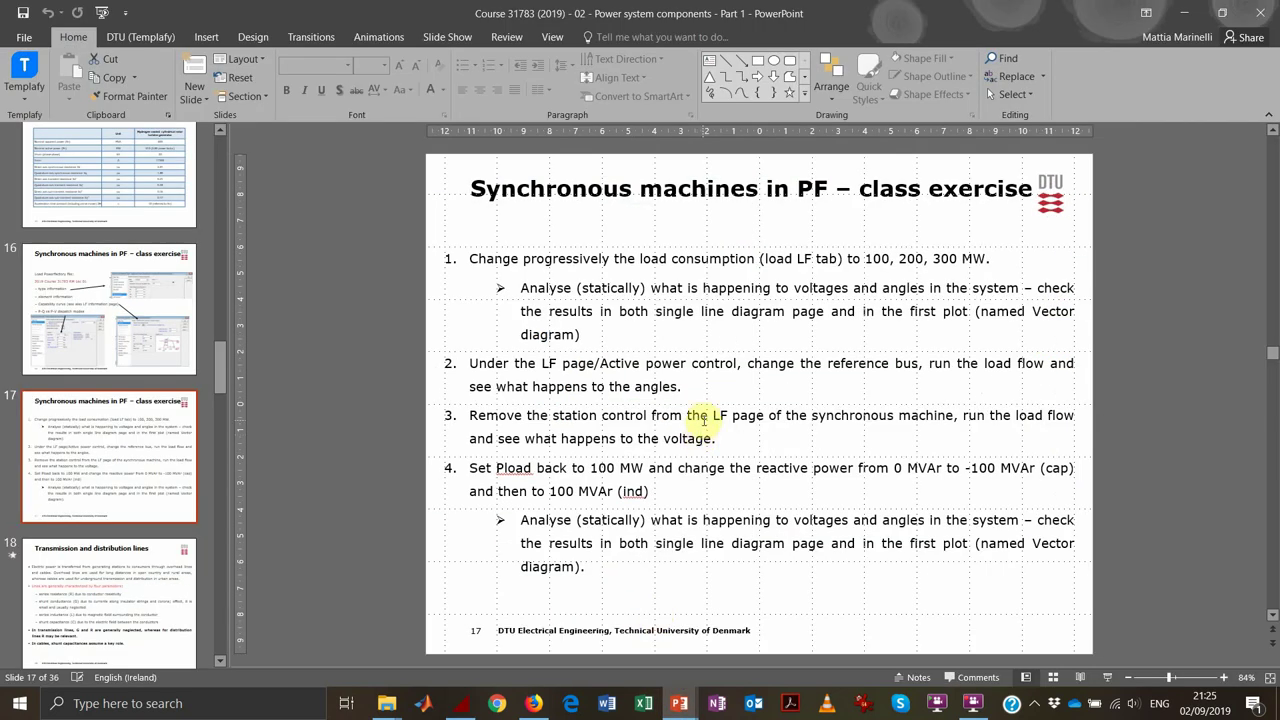
{"action": "left_click", "coordinate": [704, 424]}
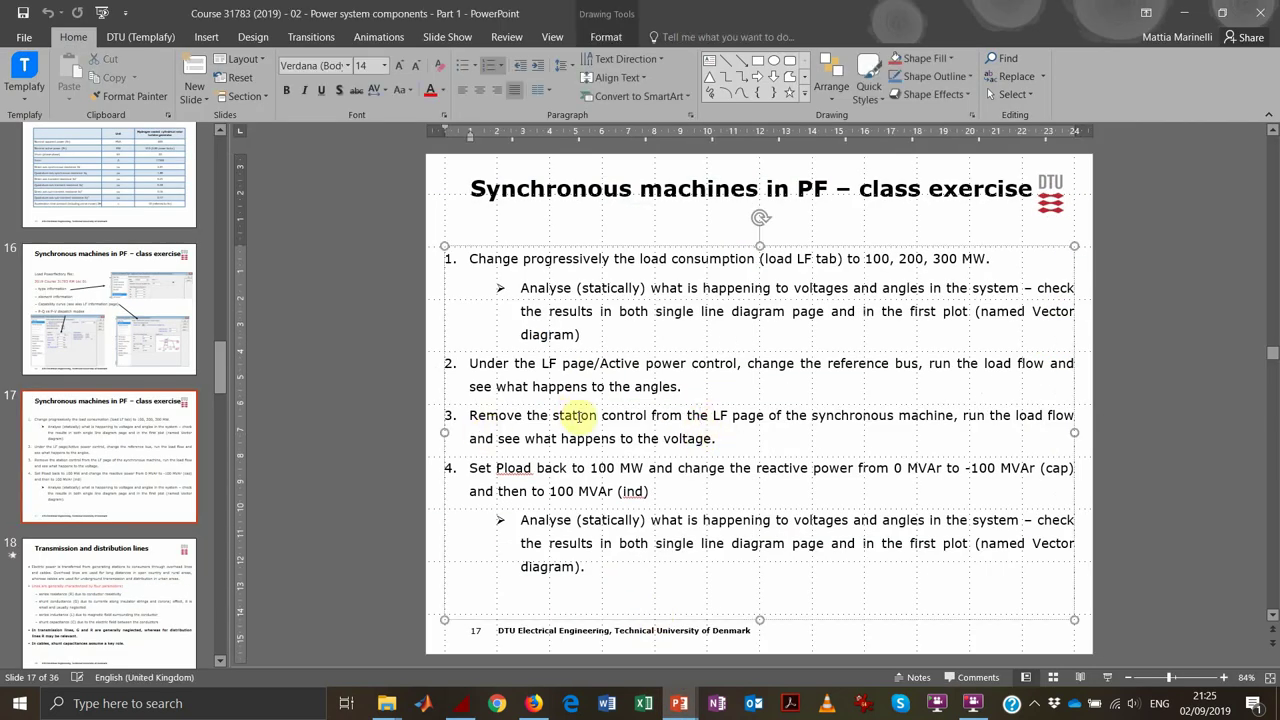
{"action": "left_click", "coordinate": [1184, 12]}
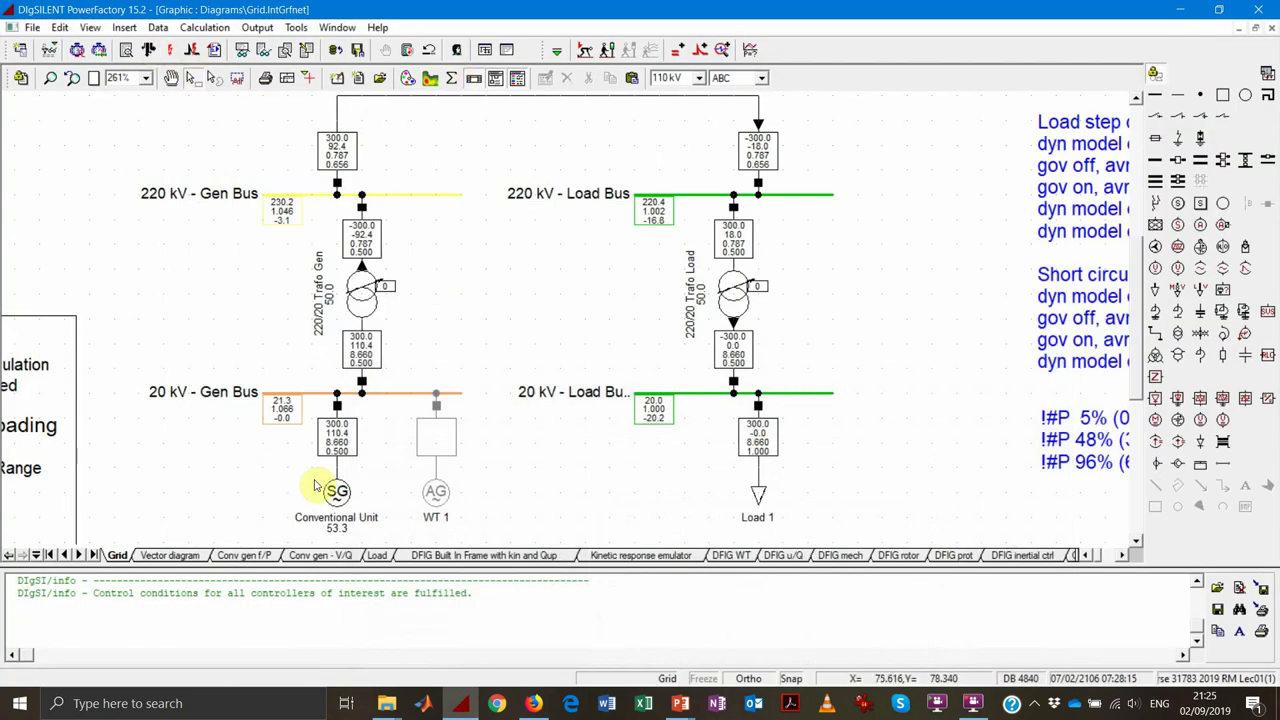
Remove the Conventional Unit's external station controller on its Load Flow page and confirm
{"action": "double_click", "coordinate": [337, 492]}
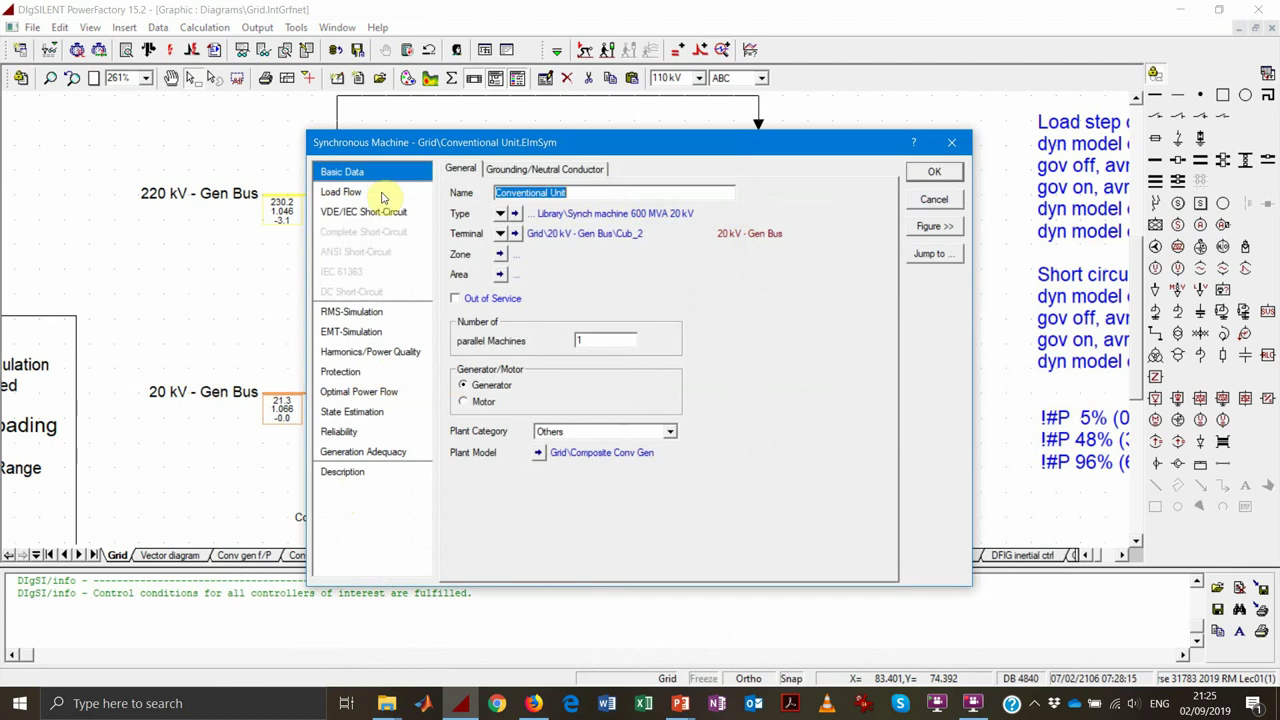
{"action": "left_click", "coordinate": [374, 193]}
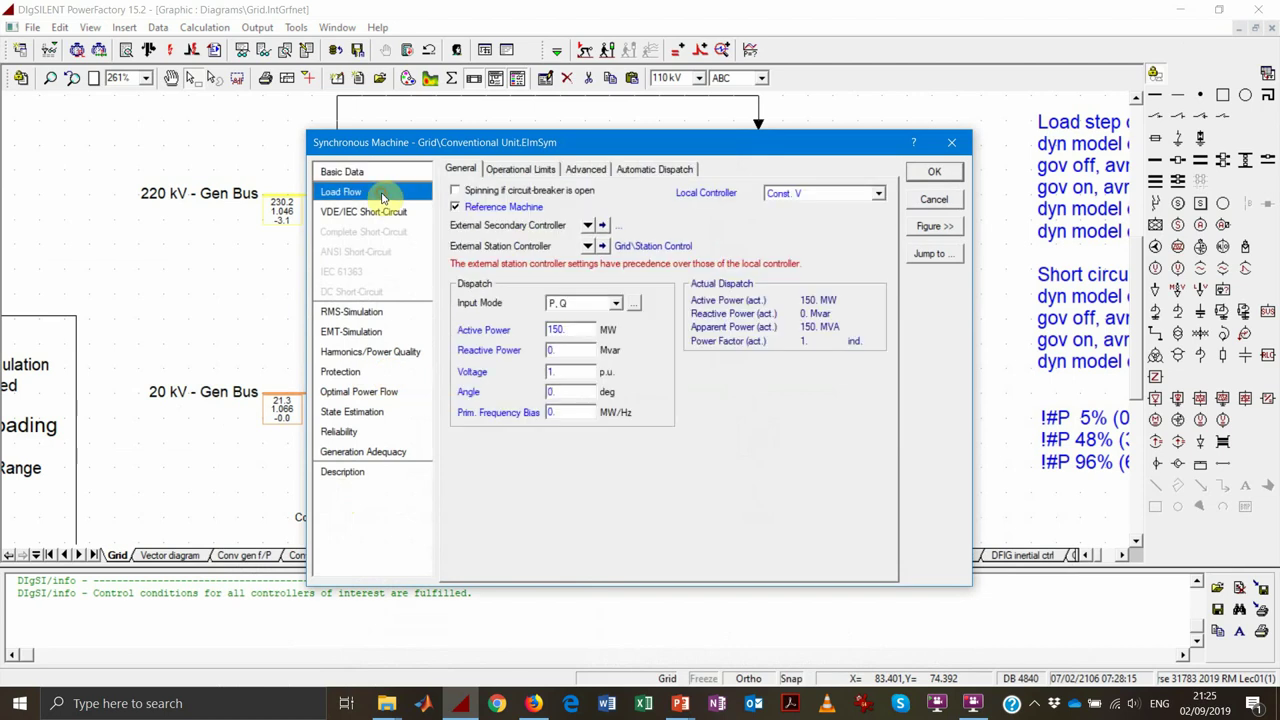
{"action": "left_click", "coordinate": [588, 246]}
{"action": "left_click", "coordinate": [622, 301]}
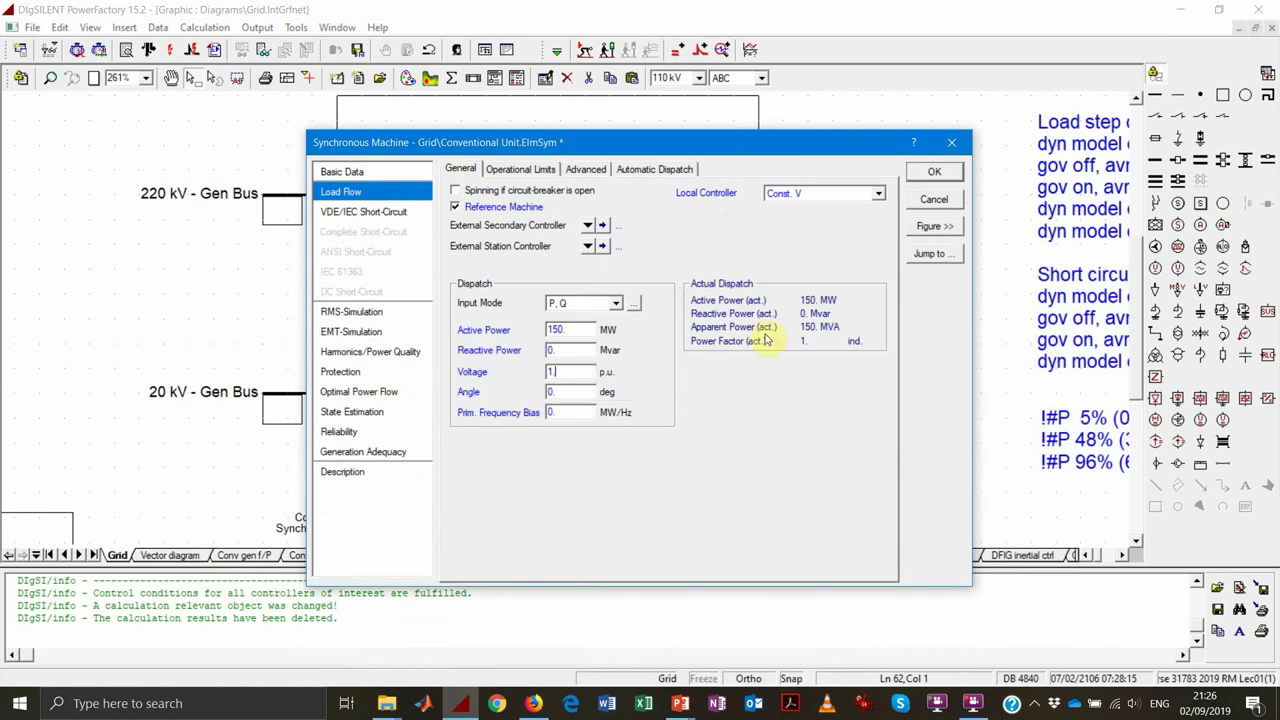
{"action": "left_click", "coordinate": [926, 176]}
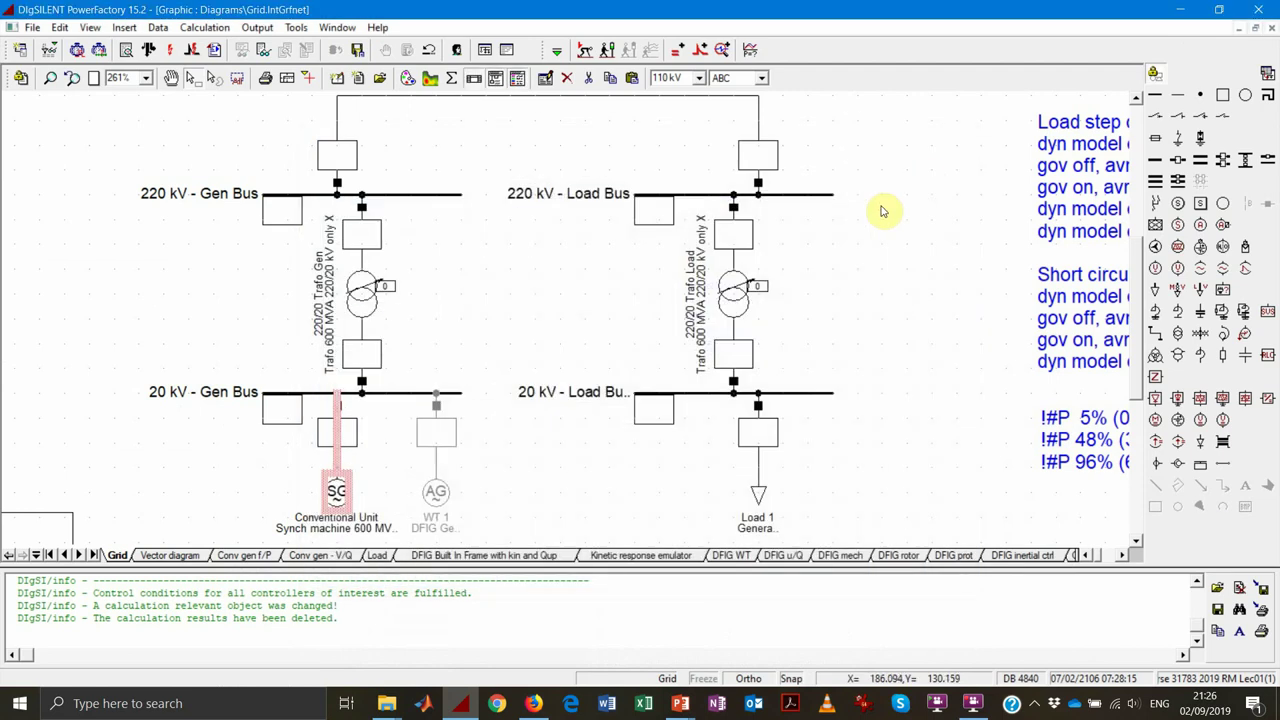
{"action": "left_click", "coordinate": [148, 49]}
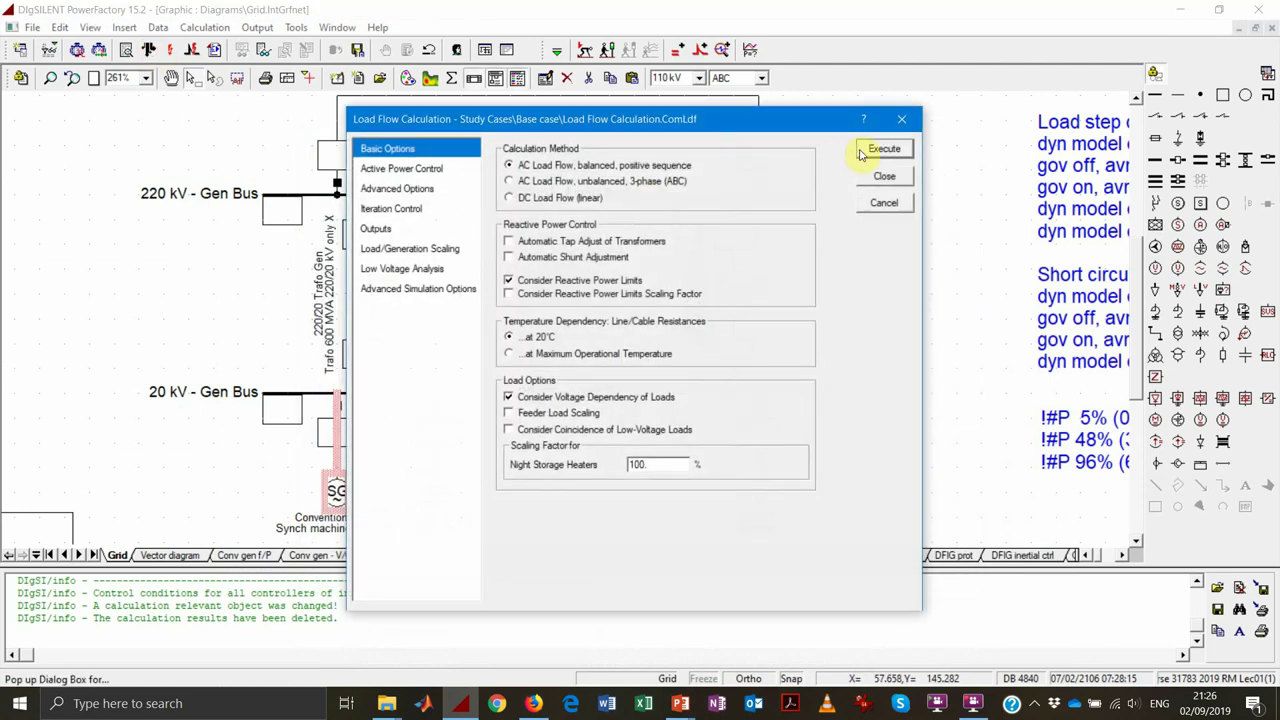
Run the load flow and read the bus, load and generator results (Load Bus 0.916 p.u., −23.7°)
{"action": "left_click", "coordinate": [876, 146]}
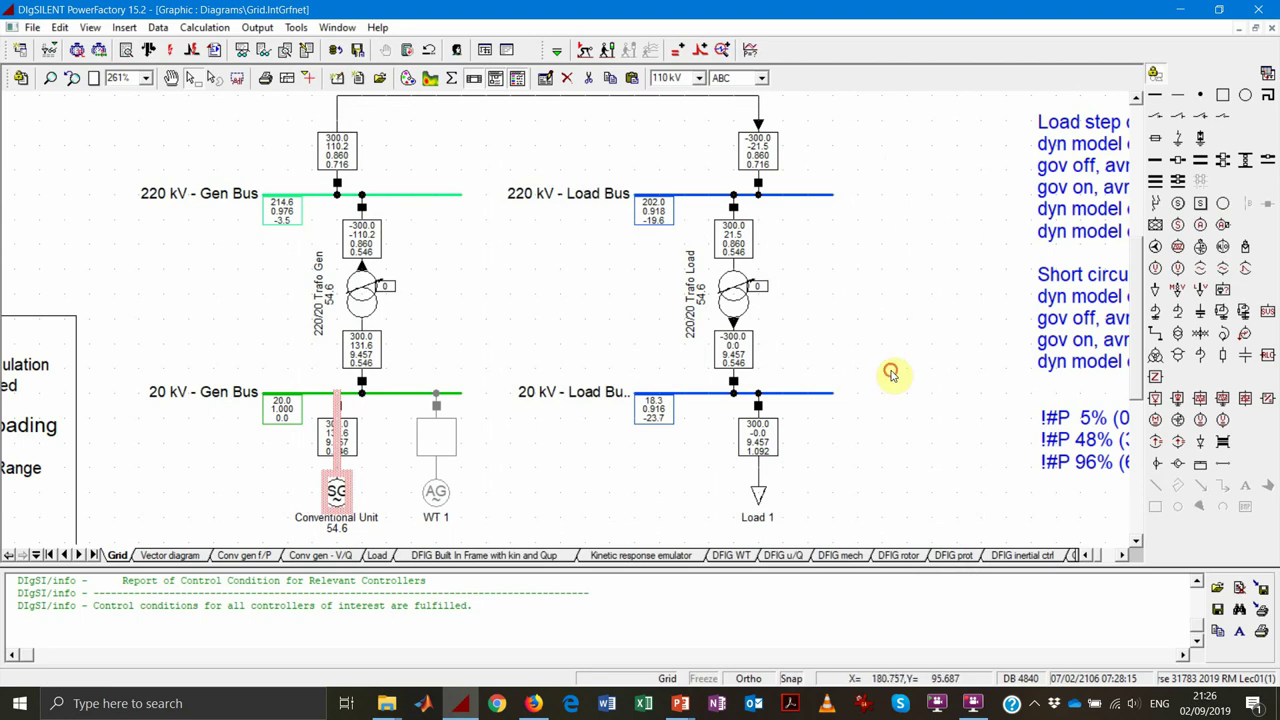
{"action": "left_click", "coordinate": [893, 376]}
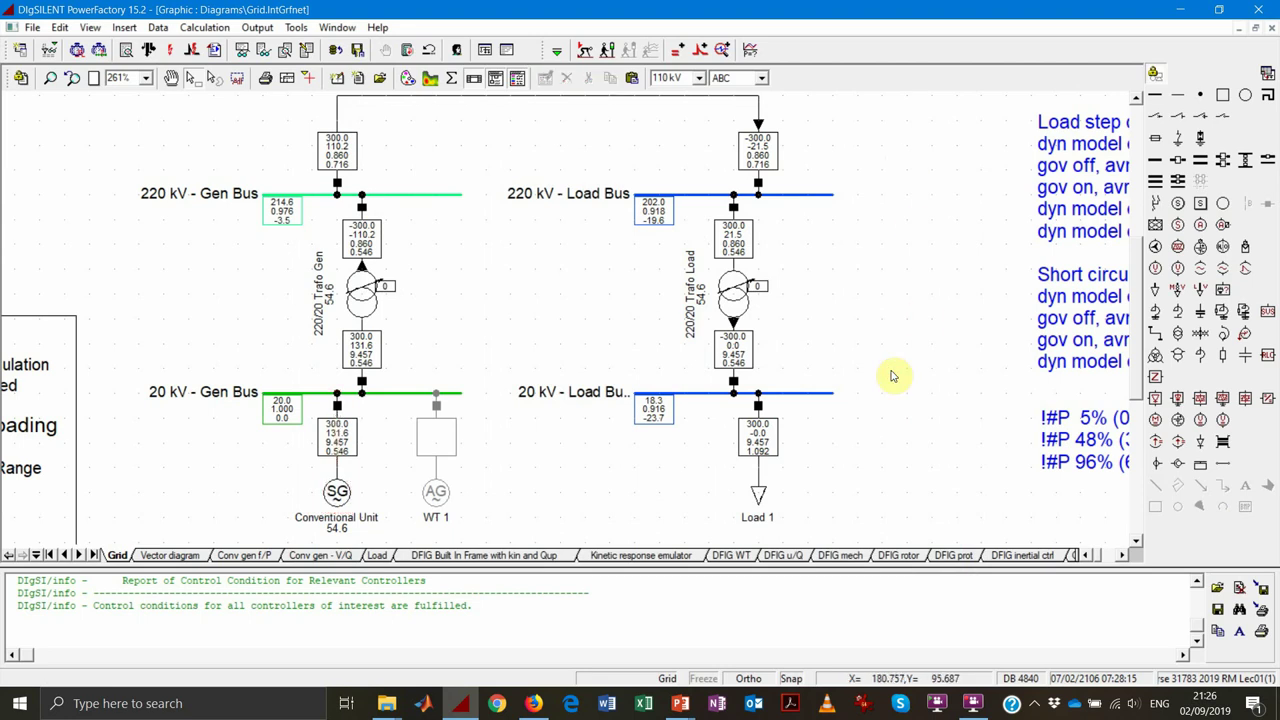
{"action": "left_click", "coordinate": [281, 418]}
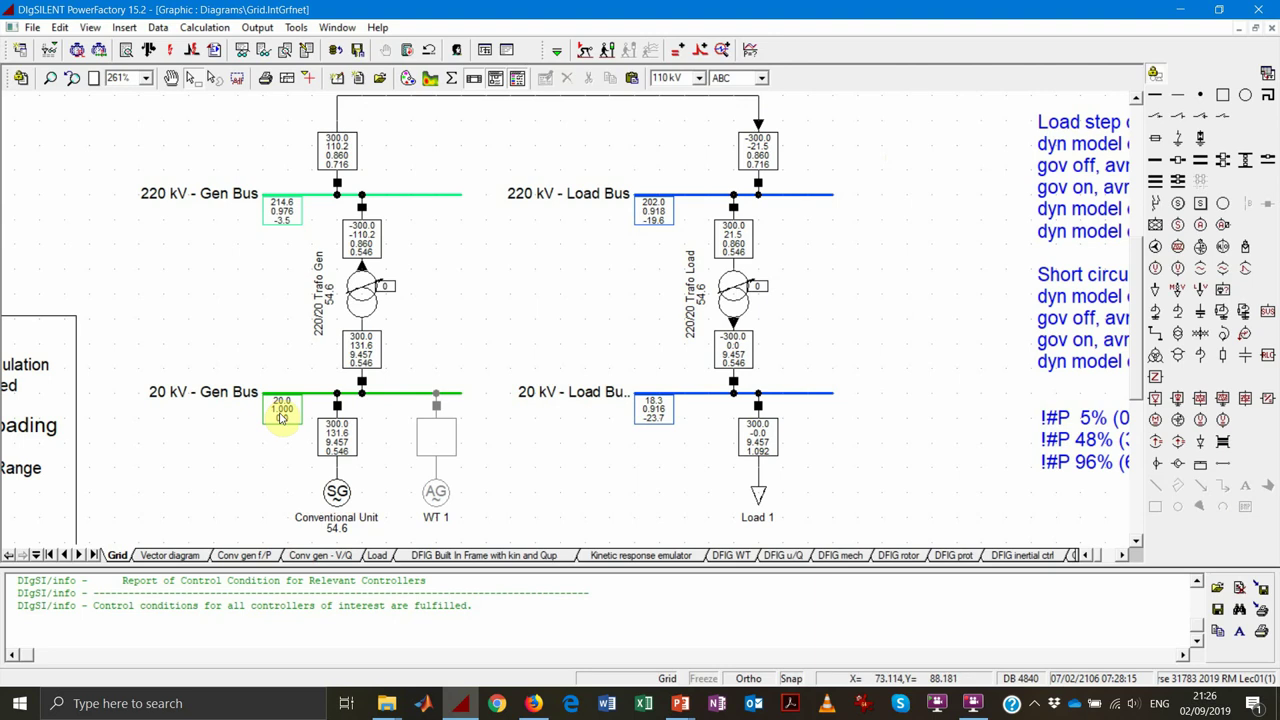
{"action": "mouse_move", "coordinate": [281, 418]}
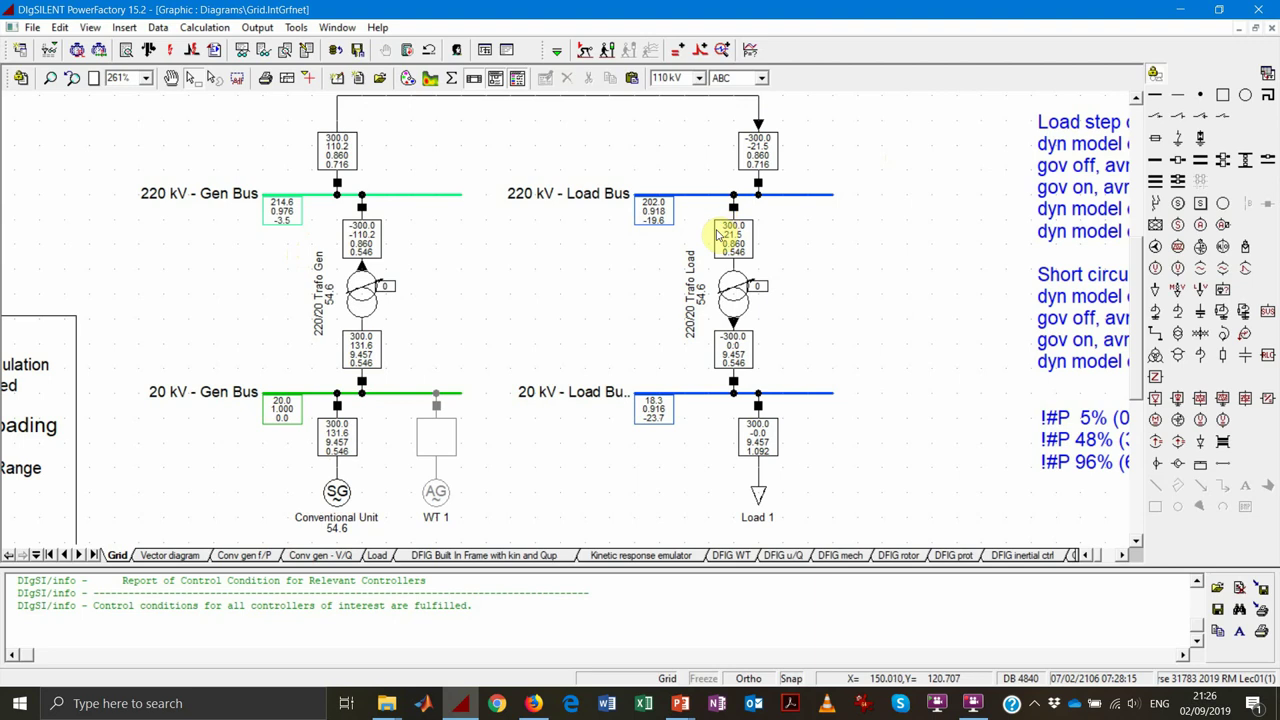
{"action": "mouse_move", "coordinate": [660, 410]}
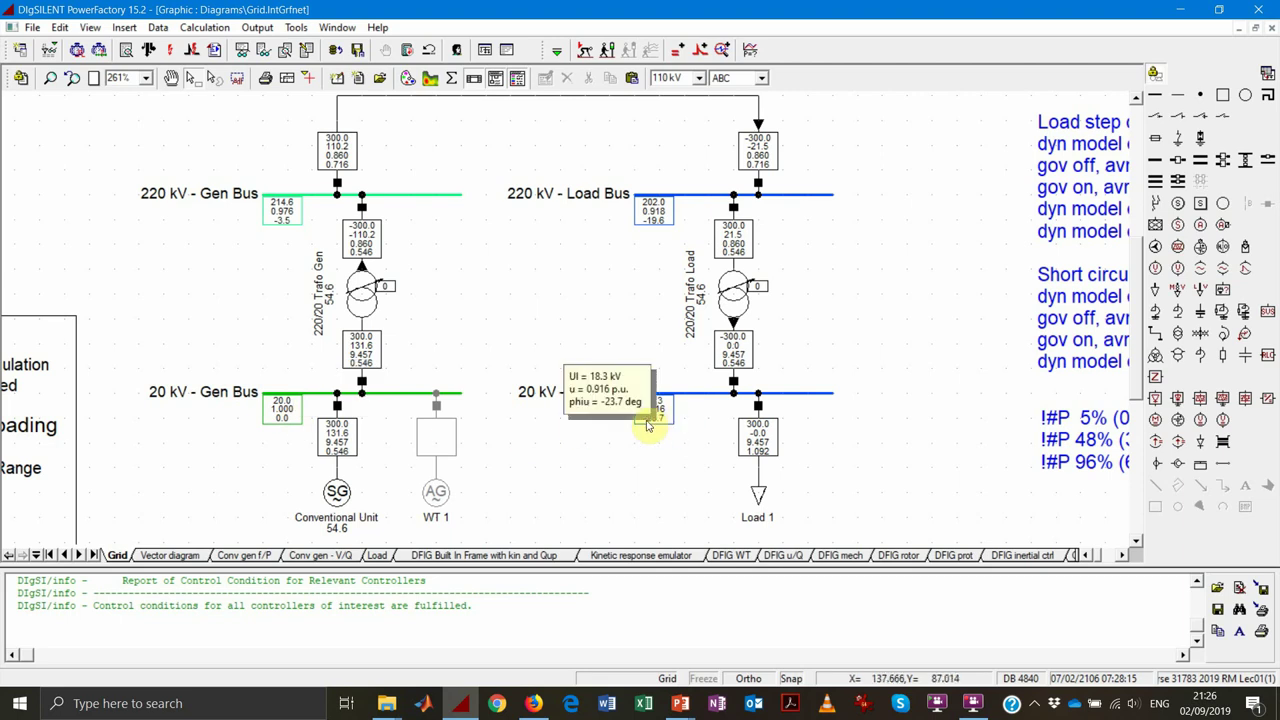
{"action": "mouse_move", "coordinate": [762, 453]}
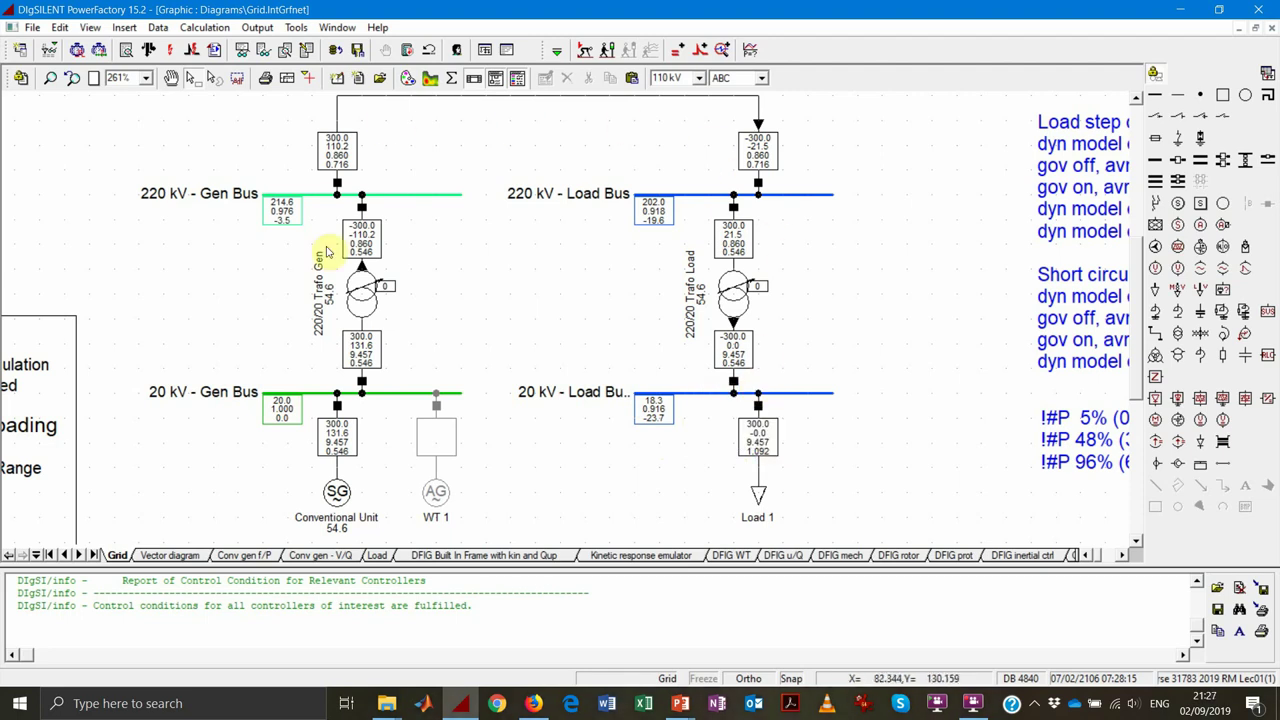
{"action": "mouse_move", "coordinate": [333, 262]}
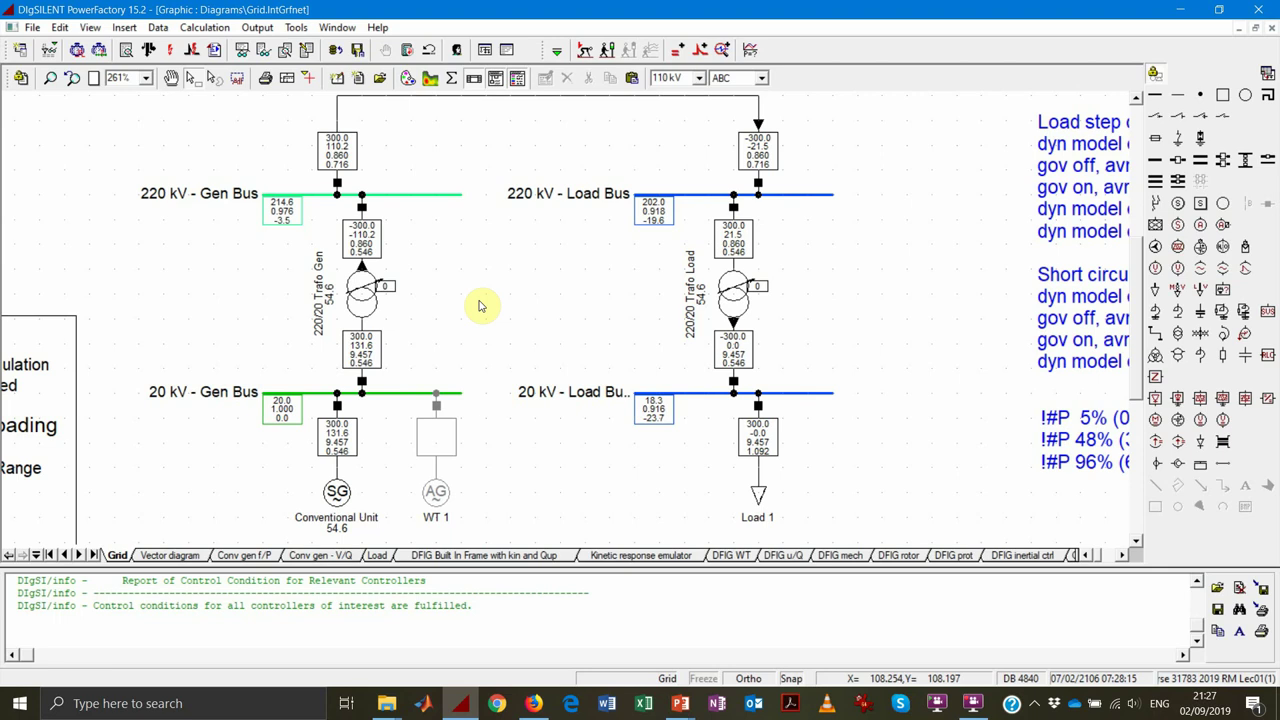
{"action": "mouse_move", "coordinate": [350, 447]}
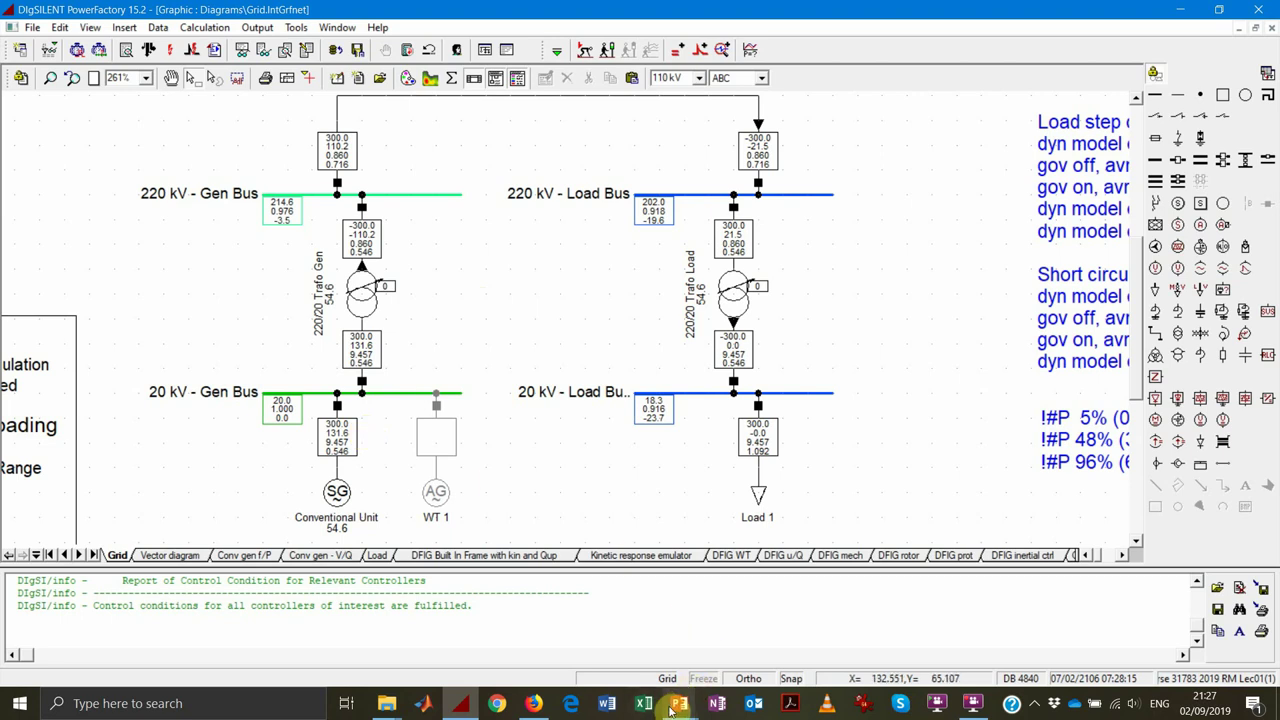
{"action": "mouse_move", "coordinate": [680, 703]}
{"action": "left_click", "coordinate": [624, 655]}
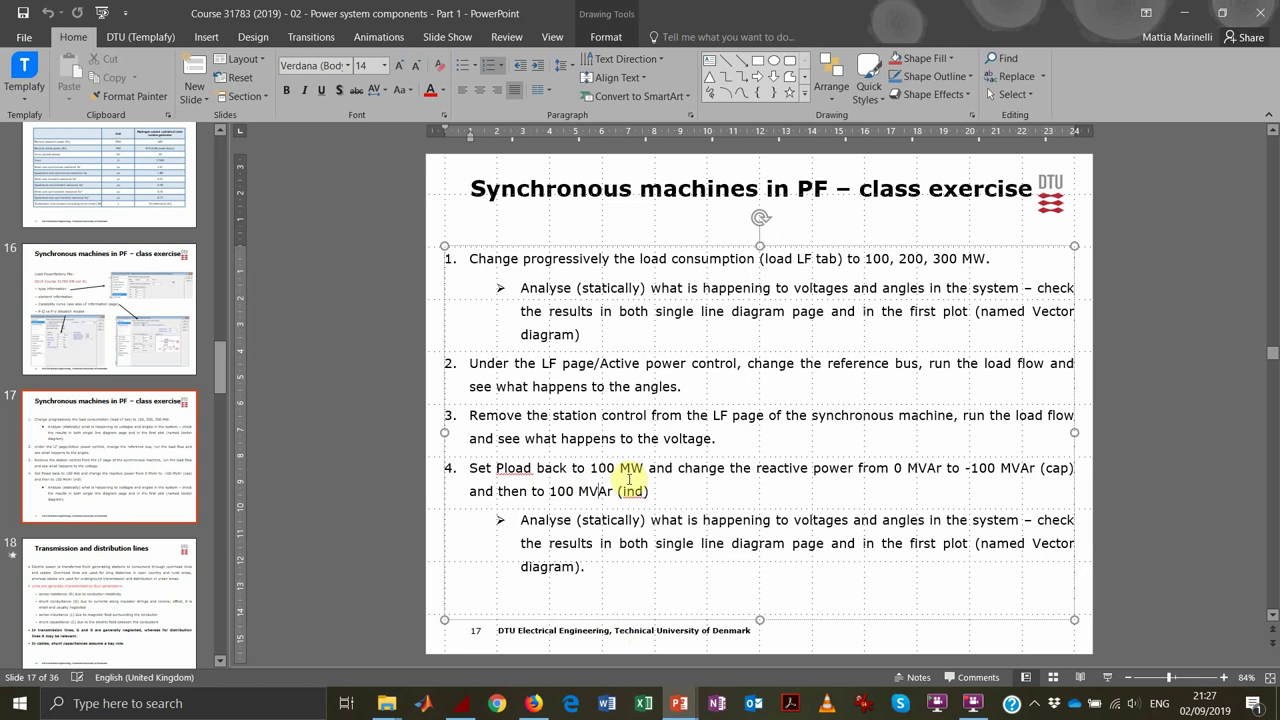
{"action": "left_click", "coordinate": [1185, 13]}
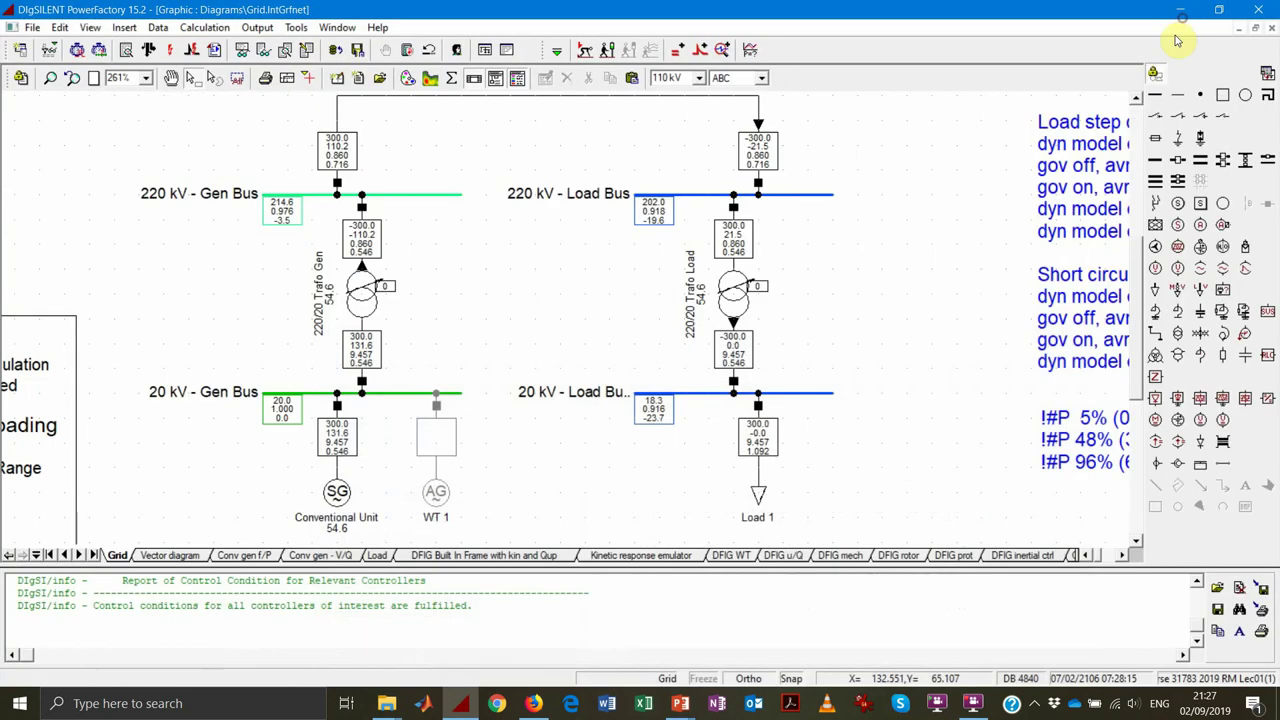
Set Load 1's active power to 100 MW
{"action": "double_click", "coordinate": [758, 488]}
{"action": "left_click", "coordinate": [400, 156]}
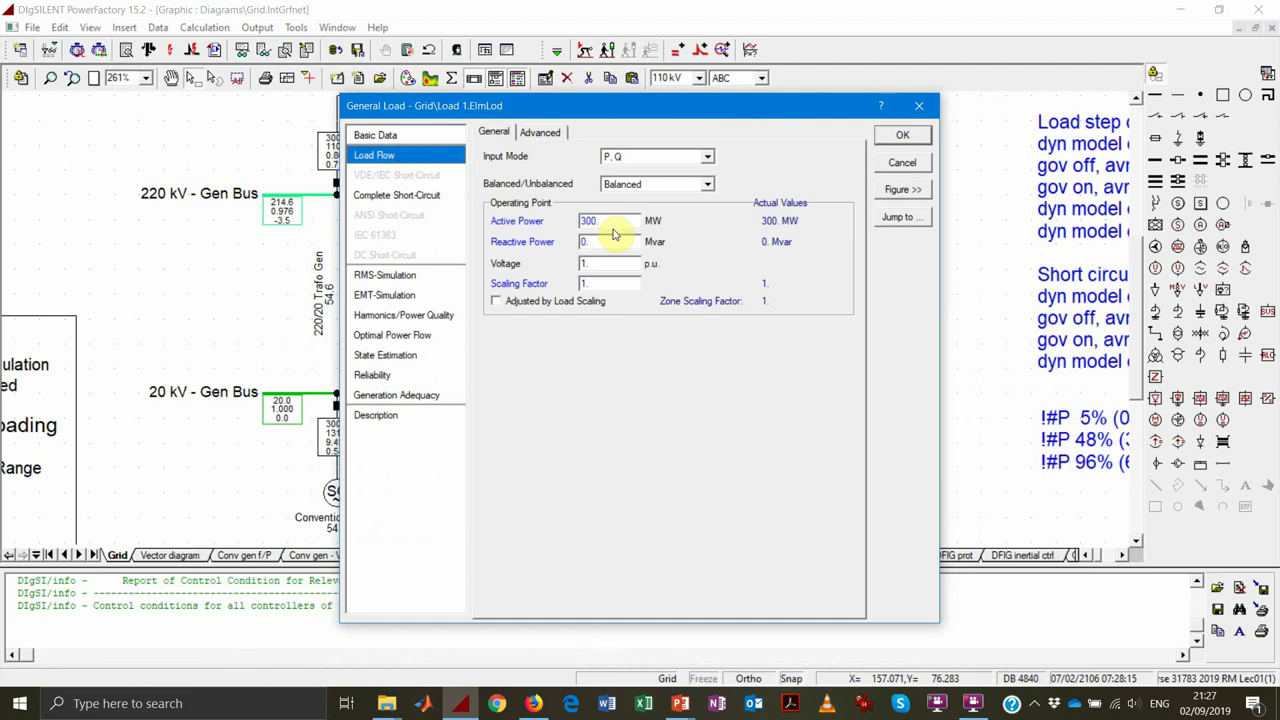
{"action": "double_click", "coordinate": [613, 226]}
{"action": "type", "text": "10"}
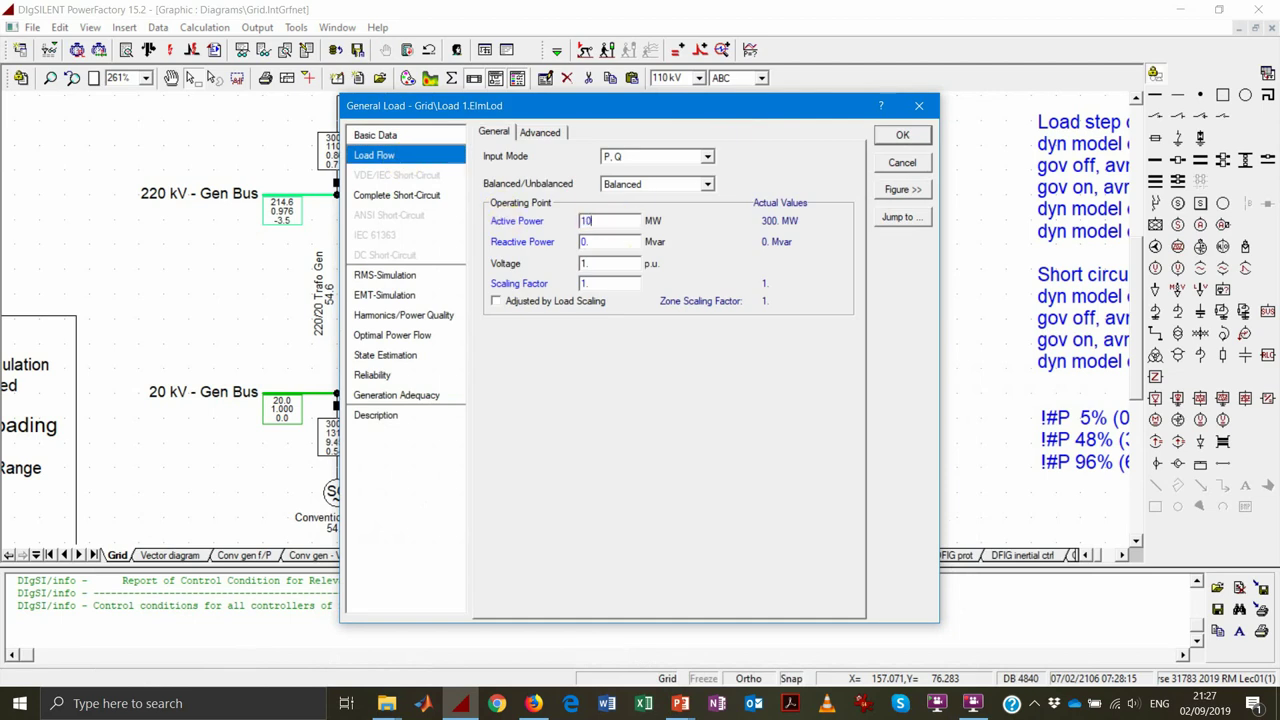
{"action": "type", "text": "0"}
{"action": "left_click", "coordinate": [903, 134]}
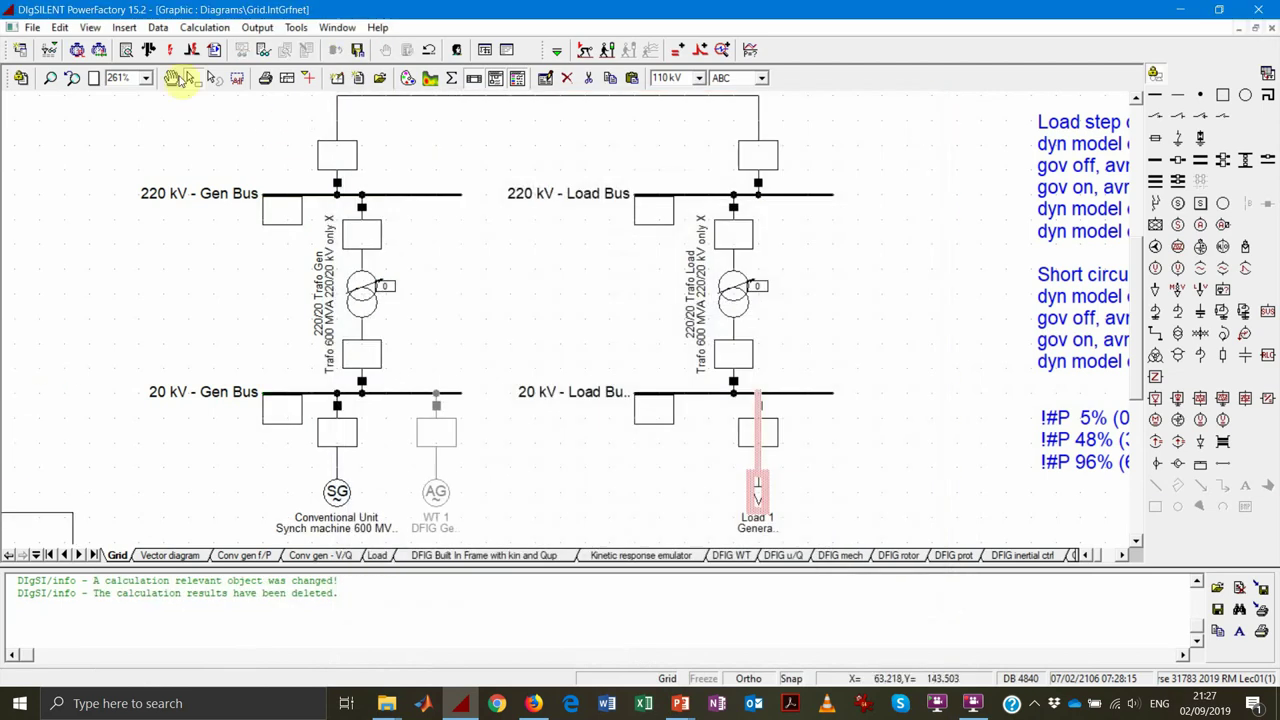
Rerun the load flow (20 kV Load Bus 0.992 p.u., −7.1°) and reopen Load 1's settings
{"action": "left_click", "coordinate": [149, 50]}
{"action": "left_click", "coordinate": [885, 152]}
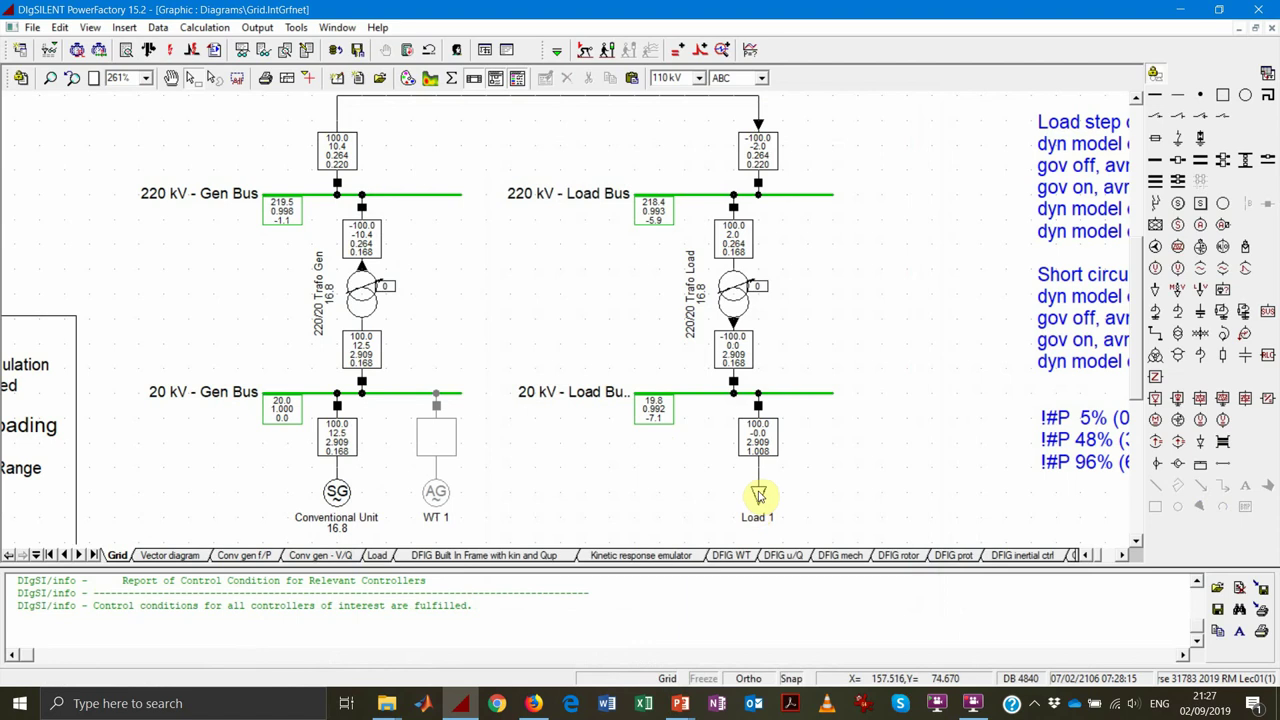
{"action": "double_click", "coordinate": [759, 494]}
Set Load 1's reactive power to 100 Mvar and rerun the load flow
{"action": "left_click", "coordinate": [374, 155]}
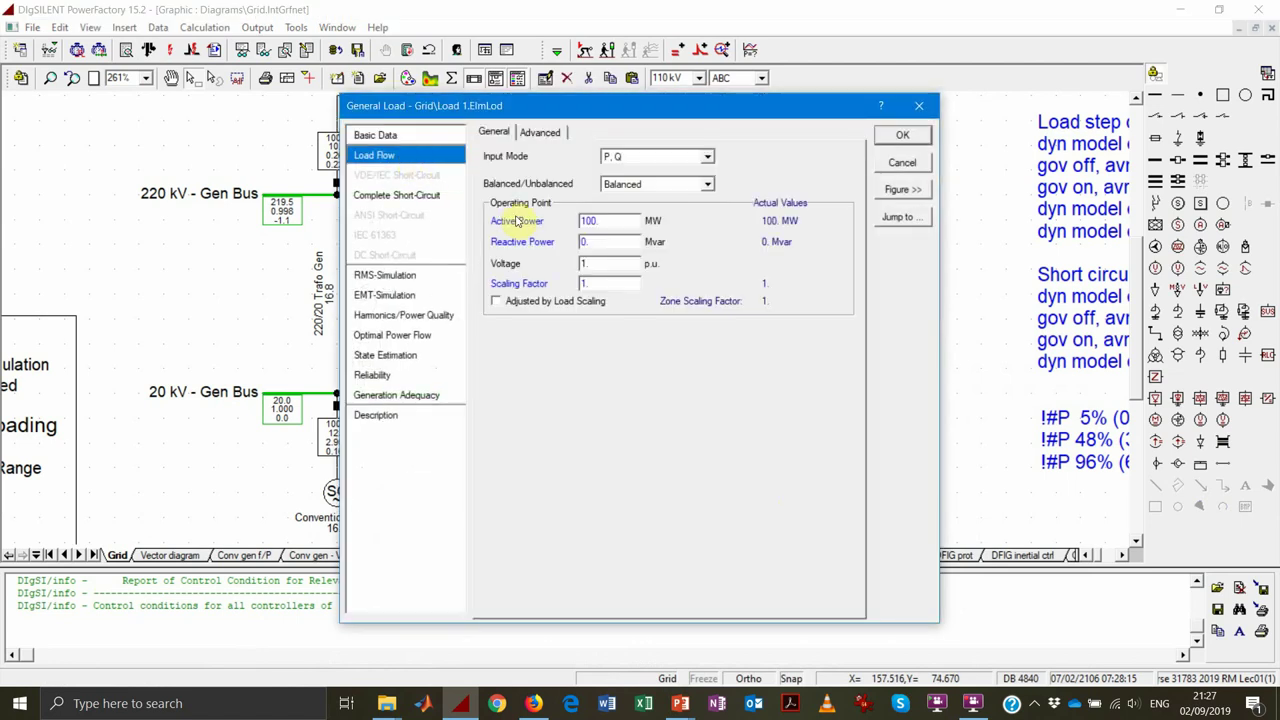
{"action": "double_click", "coordinate": [608, 241]}
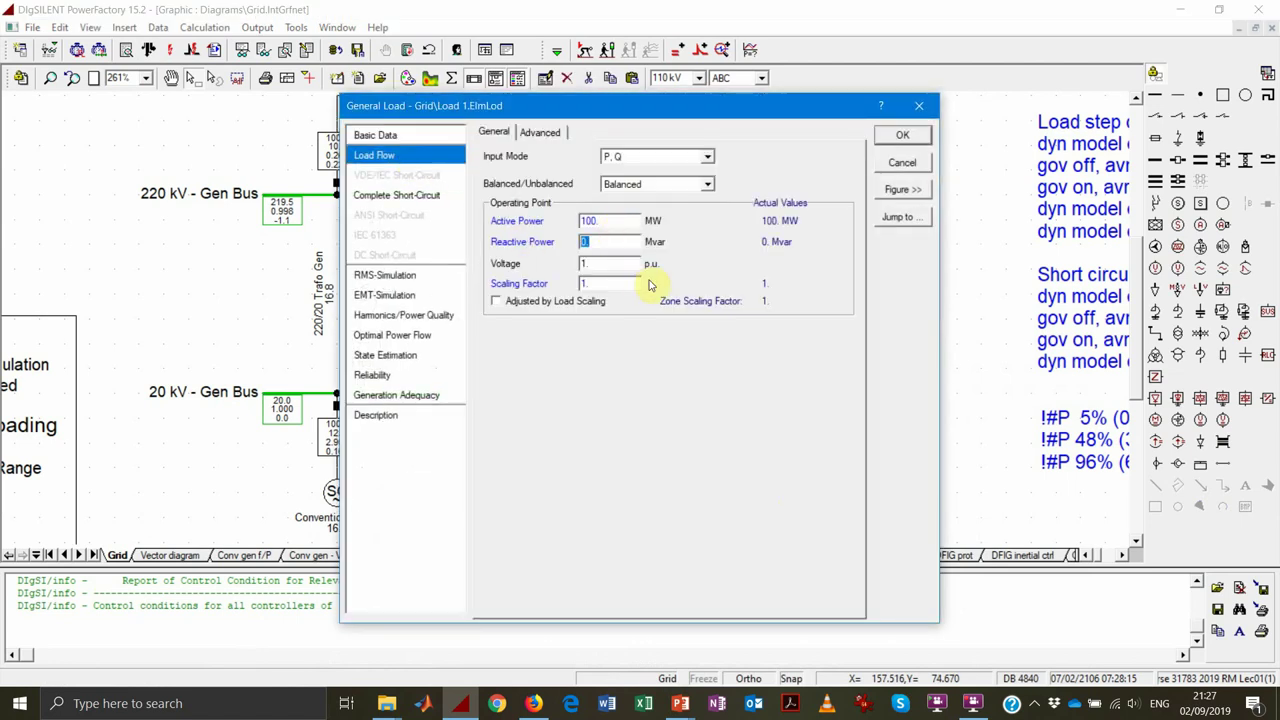
{"action": "type", "text": "100"}
{"action": "left_click", "coordinate": [916, 137]}
{"action": "left_click", "coordinate": [155, 53]}
{"action": "left_click", "coordinate": [885, 150]}
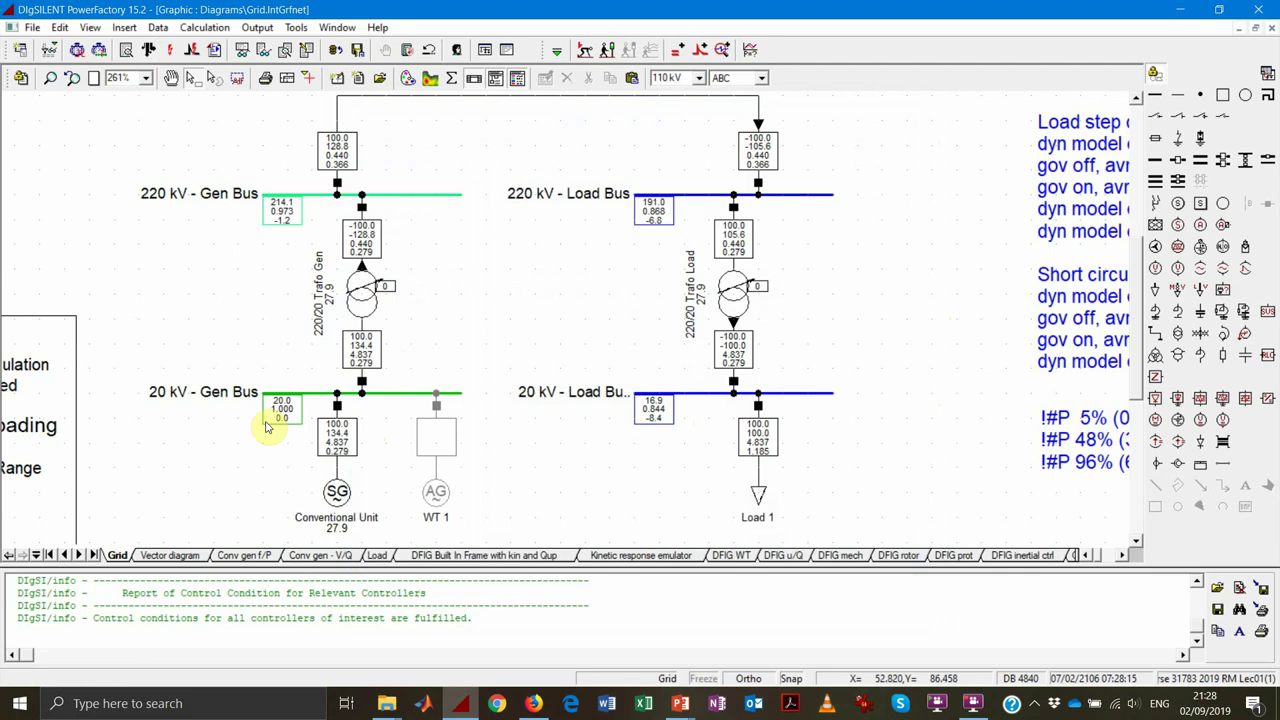
Read the result boxes and vector diagram, then open the Conventional Unit generator's settings
{"action": "mouse_move", "coordinate": [286, 423]}
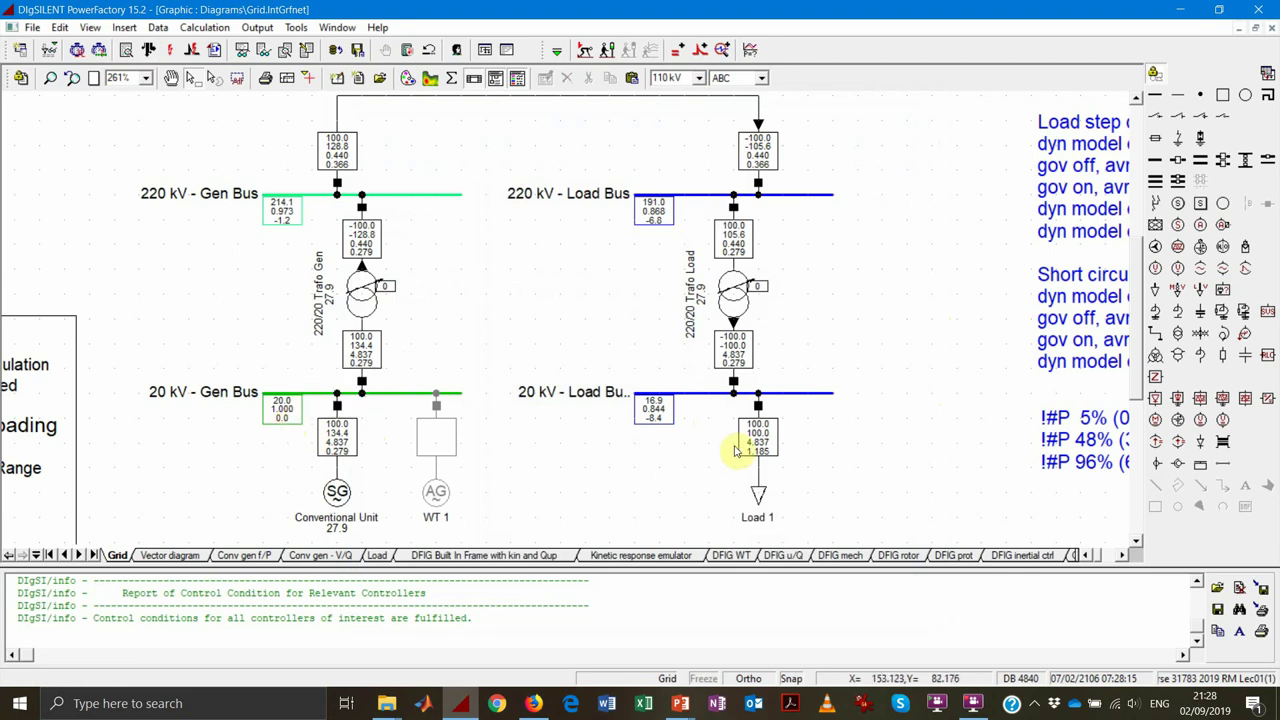
{"action": "mouse_move", "coordinate": [770, 450]}
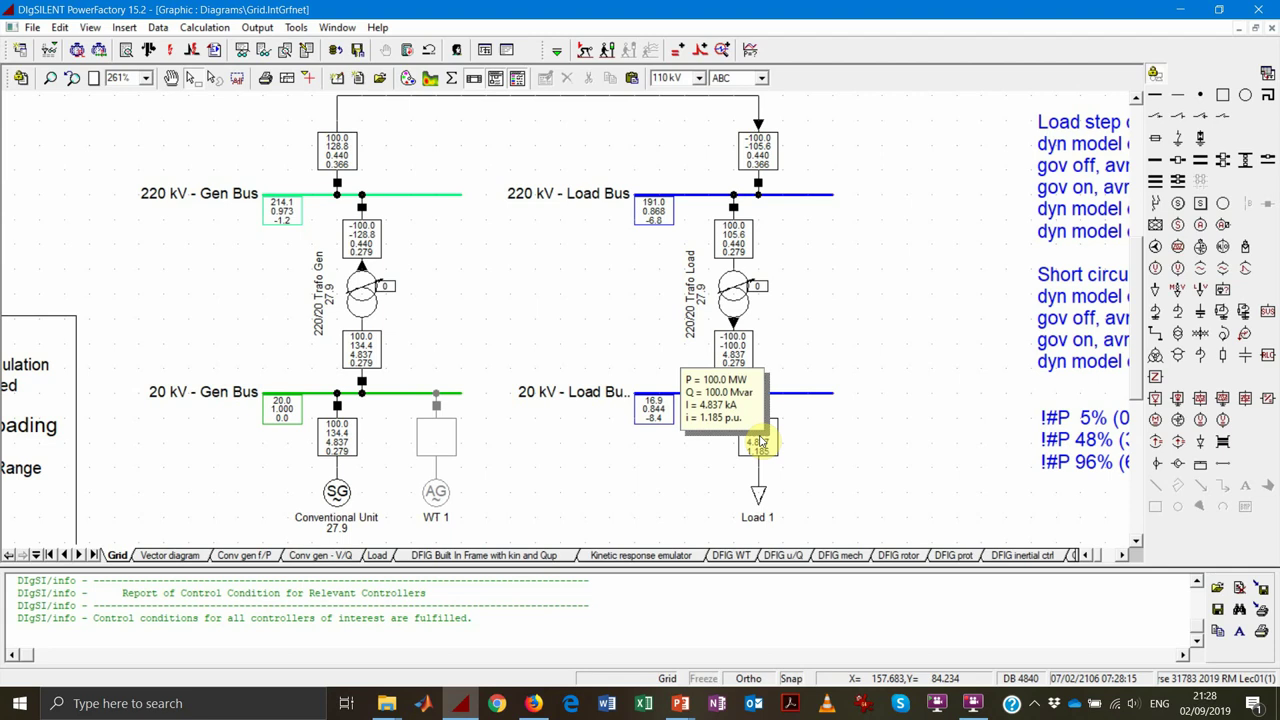
{"action": "left_click", "coordinate": [177, 555]}
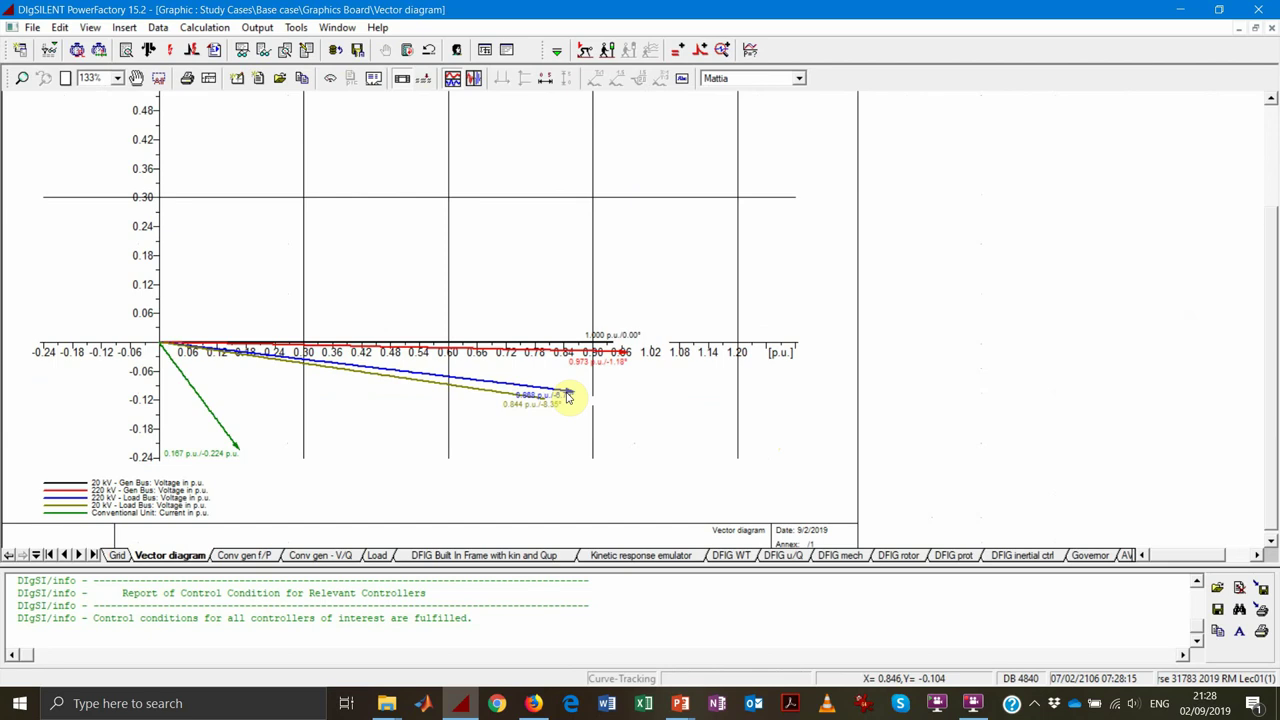
{"action": "left_click", "coordinate": [117, 555]}
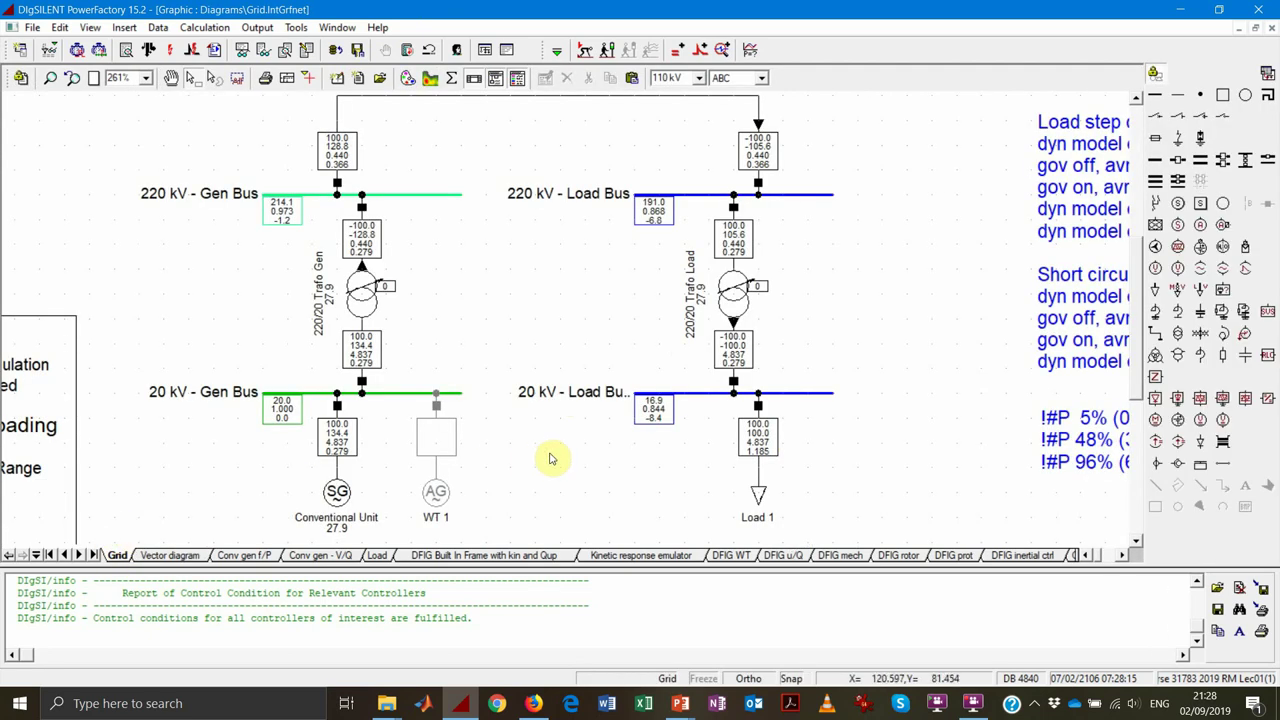
{"action": "double_click", "coordinate": [337, 489]}
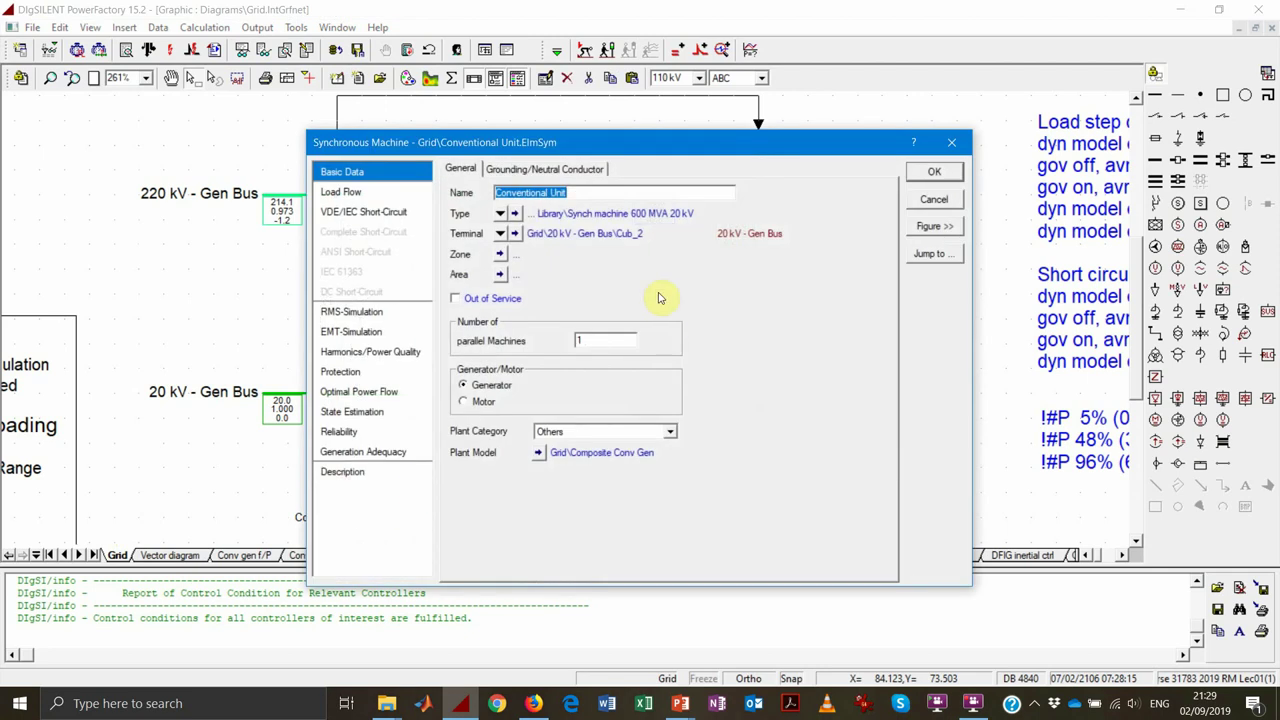
Assign Station Control as the Conventional Unit's external station controller and apply it
{"action": "left_click", "coordinate": [375, 192]}
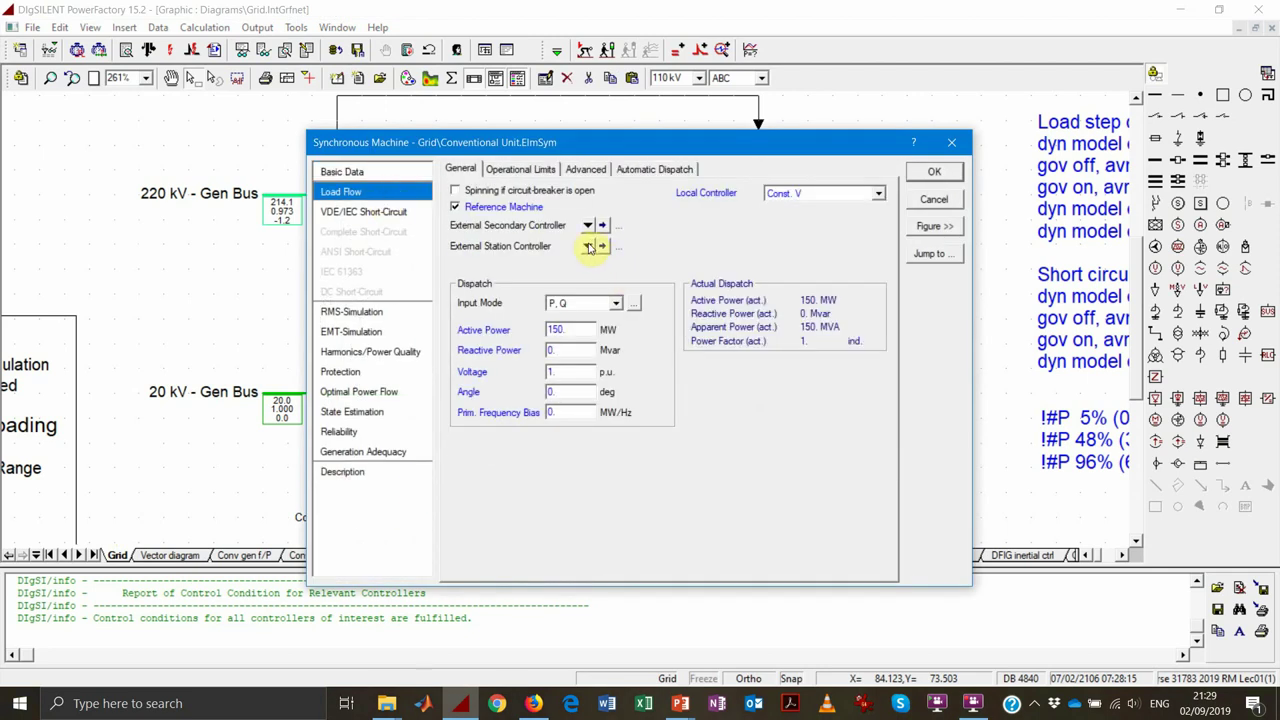
{"action": "left_click", "coordinate": [590, 247]}
{"action": "left_click", "coordinate": [617, 262]}
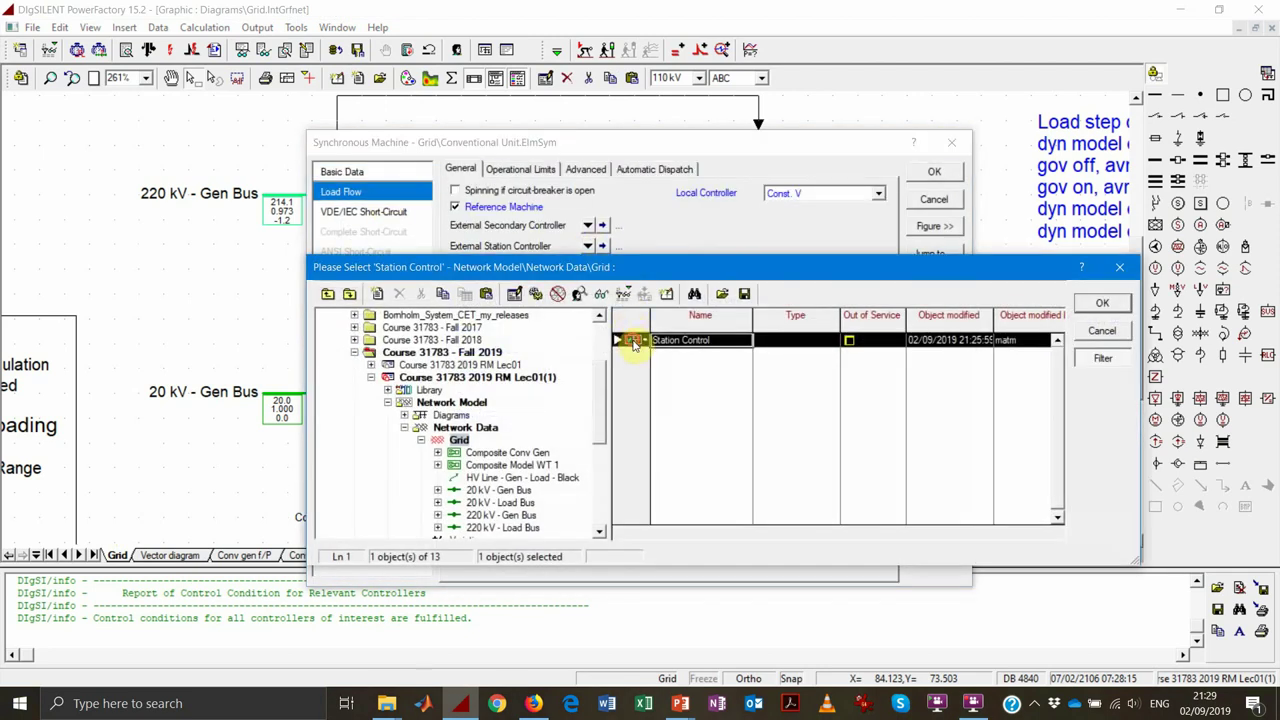
{"action": "double_click", "coordinate": [633, 342]}
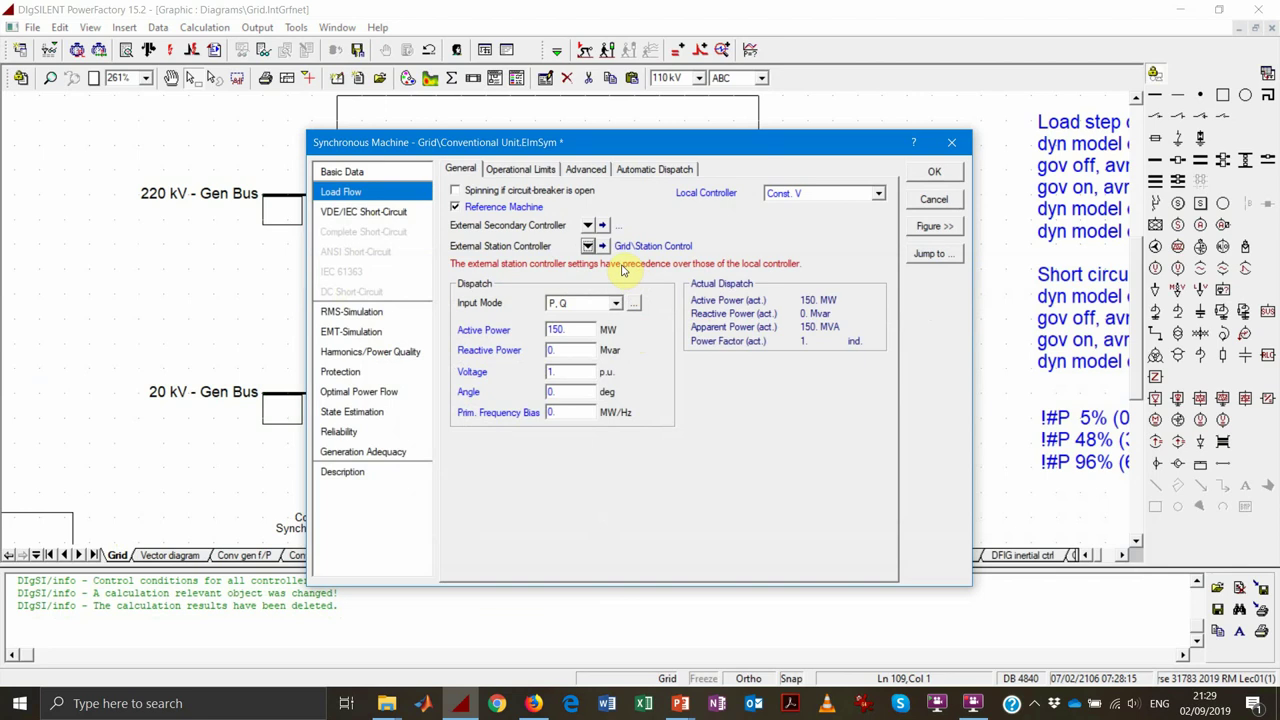
{"action": "left_click", "coordinate": [934, 171]}
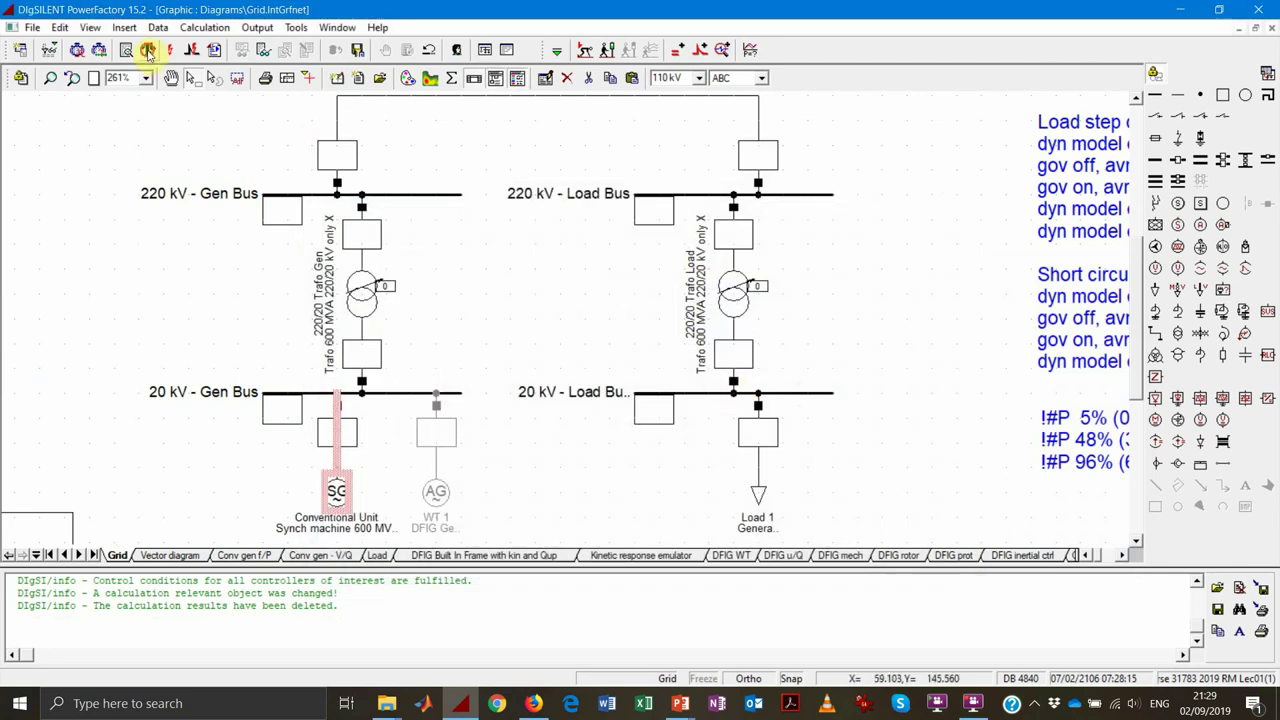
{"action": "left_click", "coordinate": [148, 49]}
Run the load flow, read the bus result boxes, and view the vector diagram phasors
{"action": "left_click", "coordinate": [884, 149]}
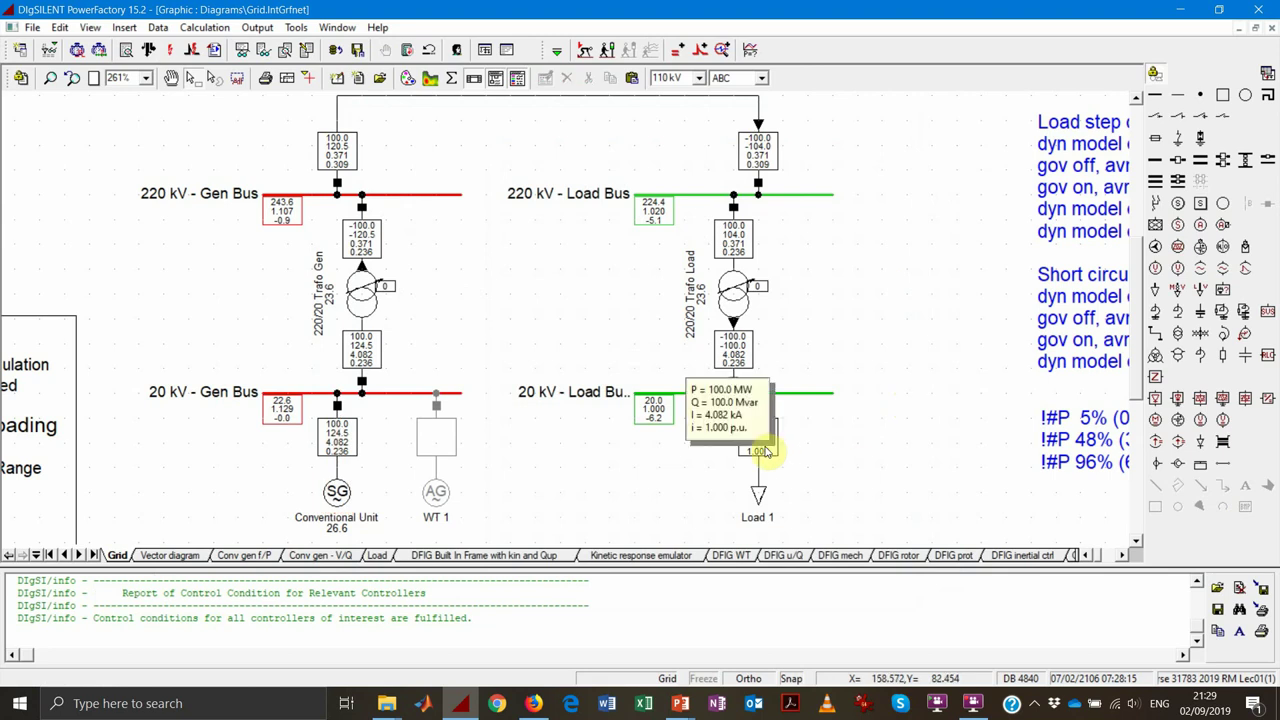
{"action": "mouse_move", "coordinate": [268, 415]}
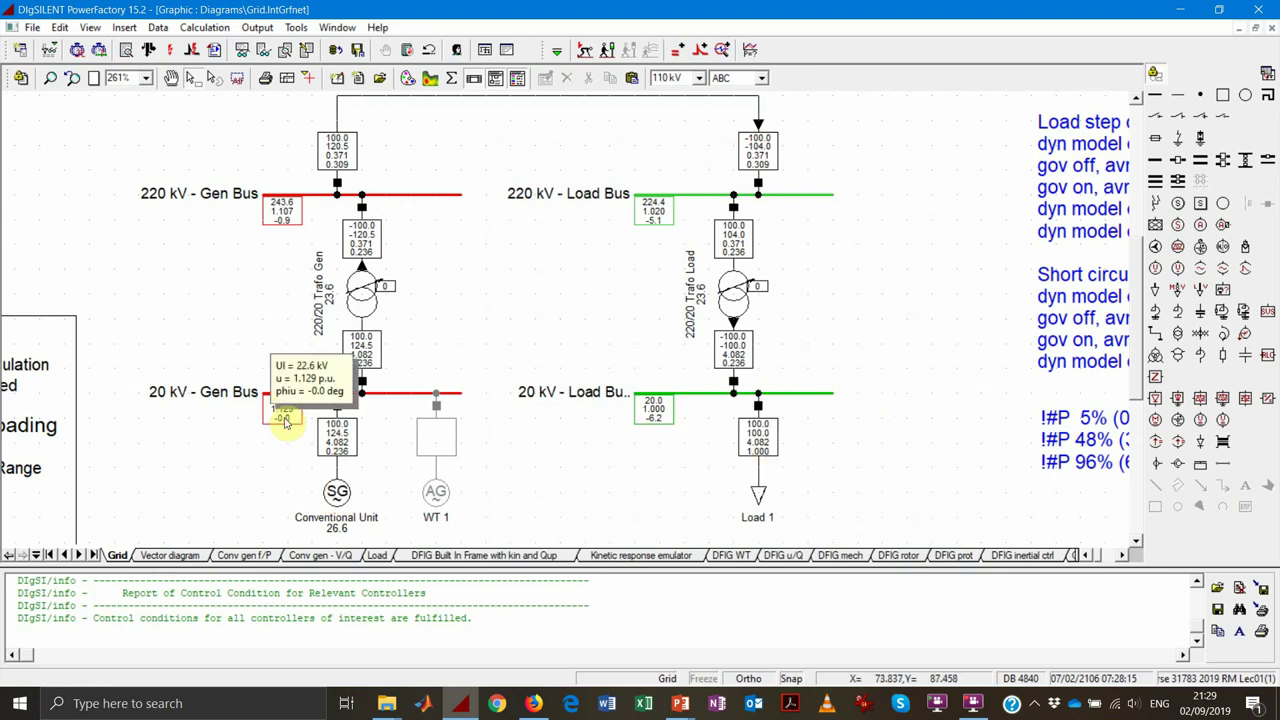
{"action": "mouse_move", "coordinate": [650, 423]}
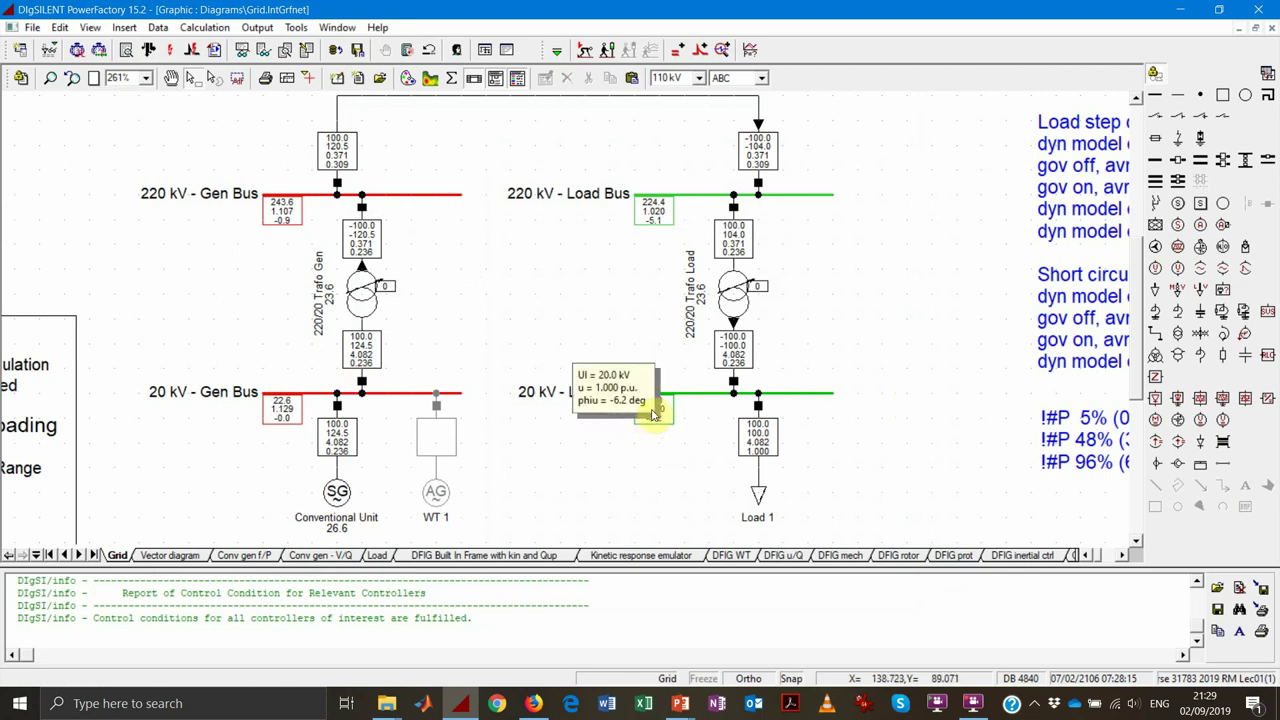
{"action": "mouse_move", "coordinate": [350, 456]}
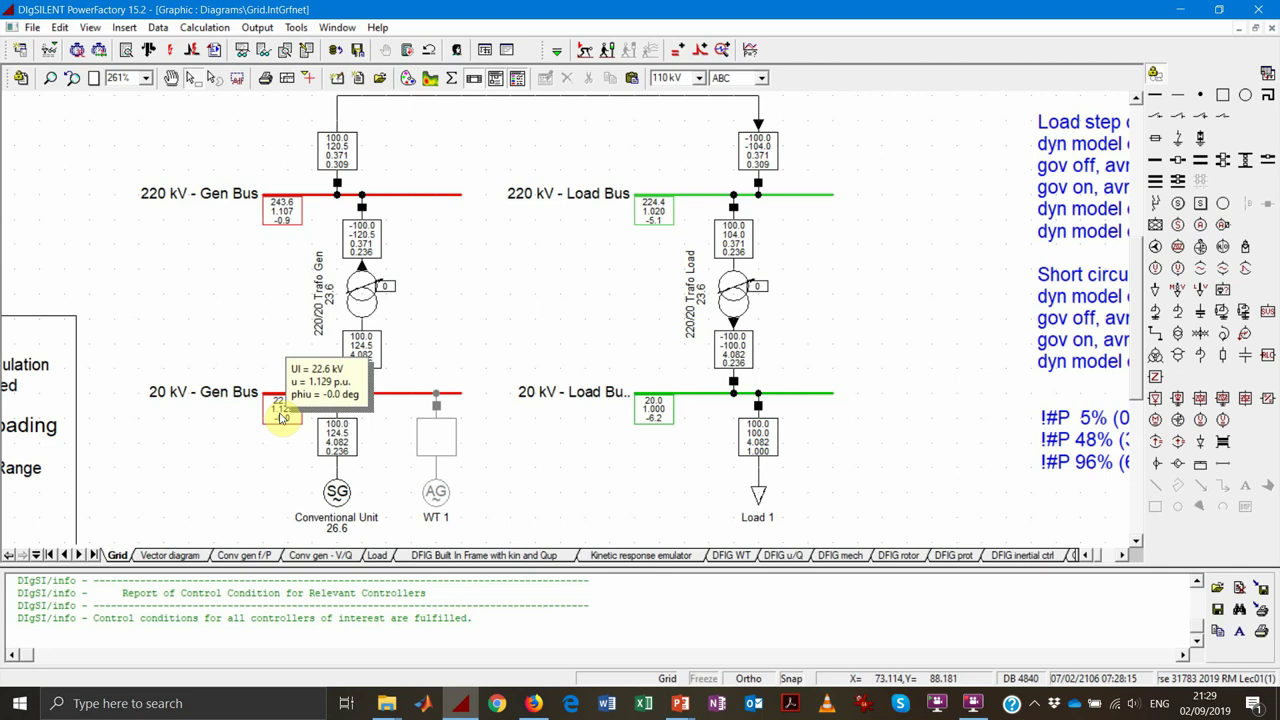
{"action": "left_click", "coordinate": [190, 557]}
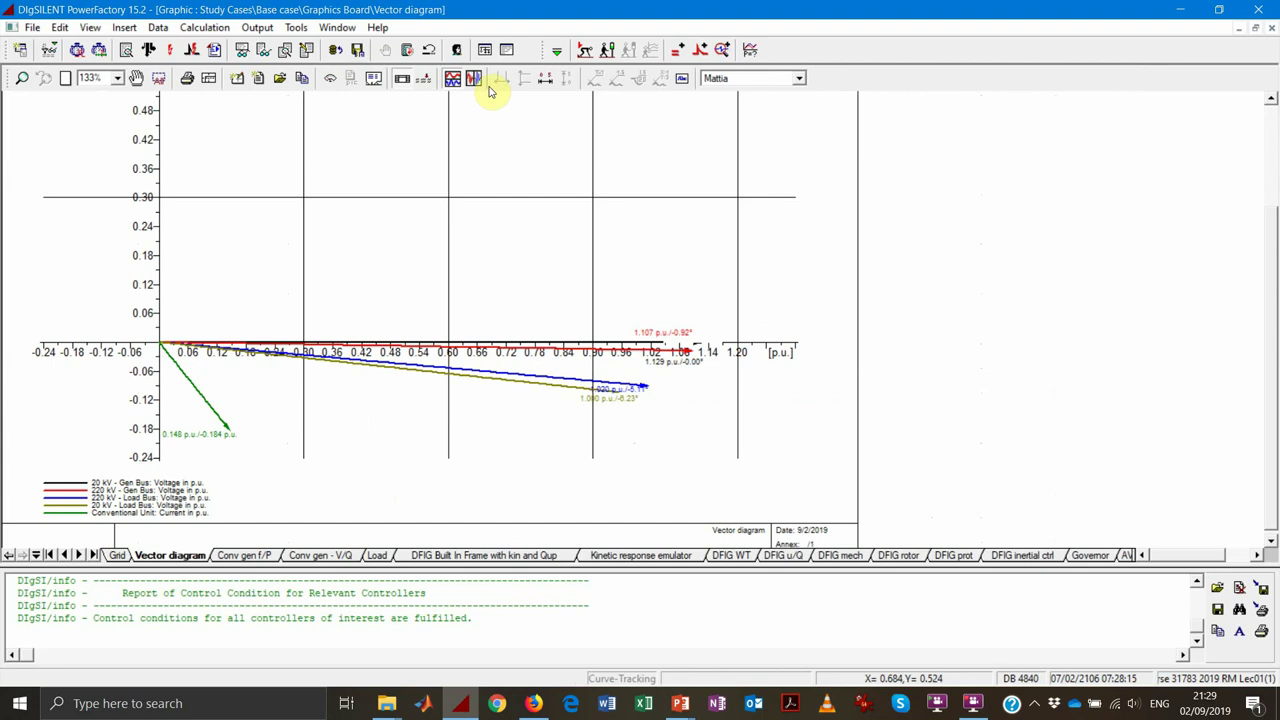
Rerun the load flow, then make 20 kV - Load Bus the reference busbar and recalculate
{"action": "left_click", "coordinate": [152, 49]}
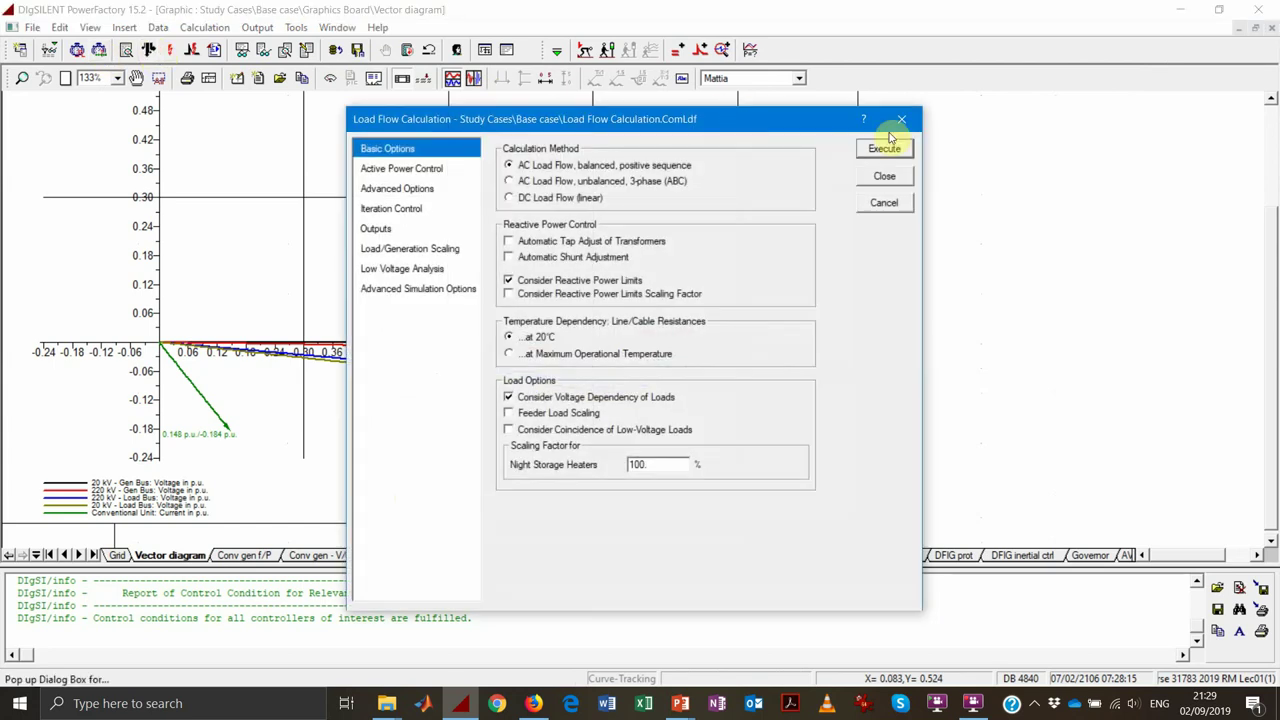
{"action": "left_click", "coordinate": [893, 151]}
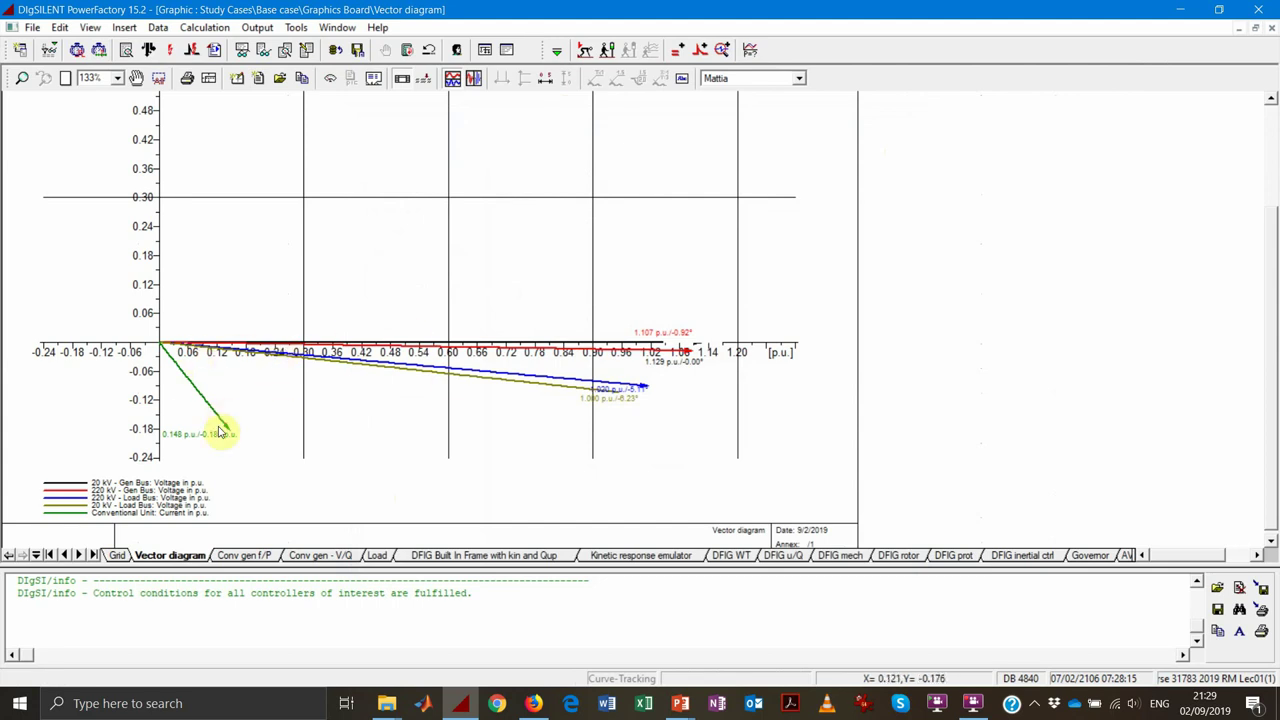
{"action": "left_click", "coordinate": [148, 50]}
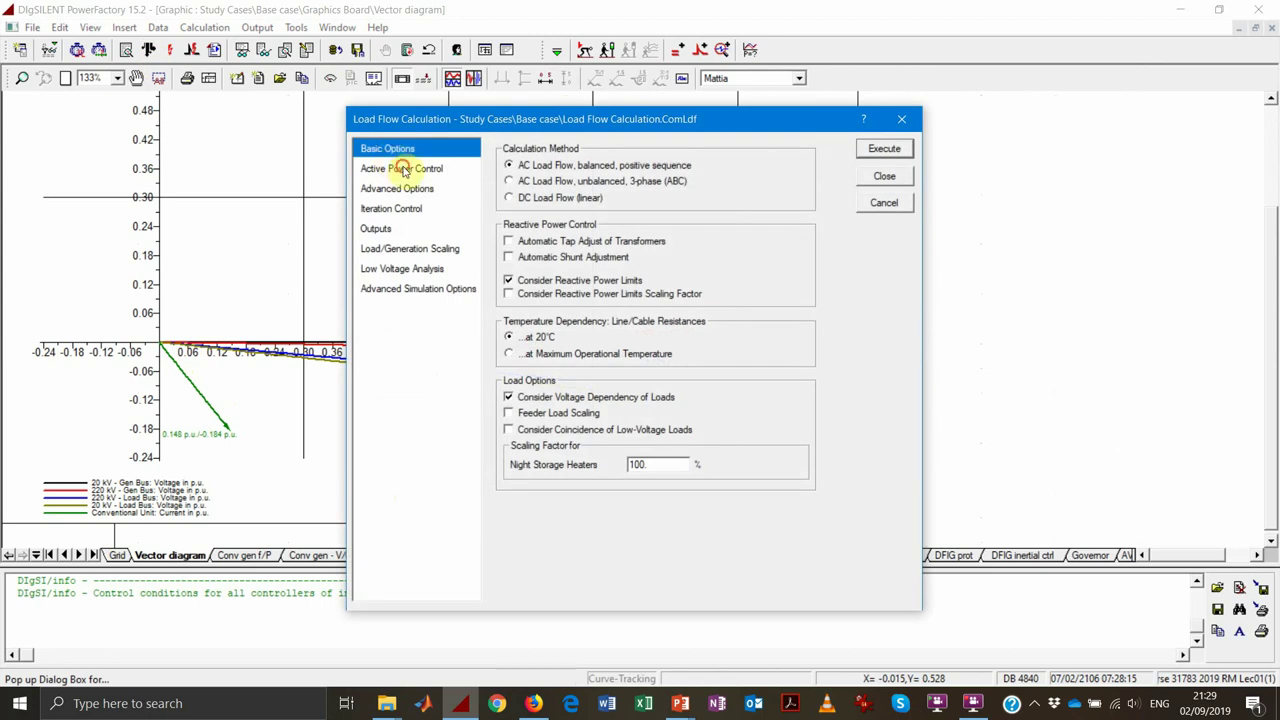
{"action": "left_click", "coordinate": [403, 170]}
{"action": "left_click", "coordinate": [597, 391]}
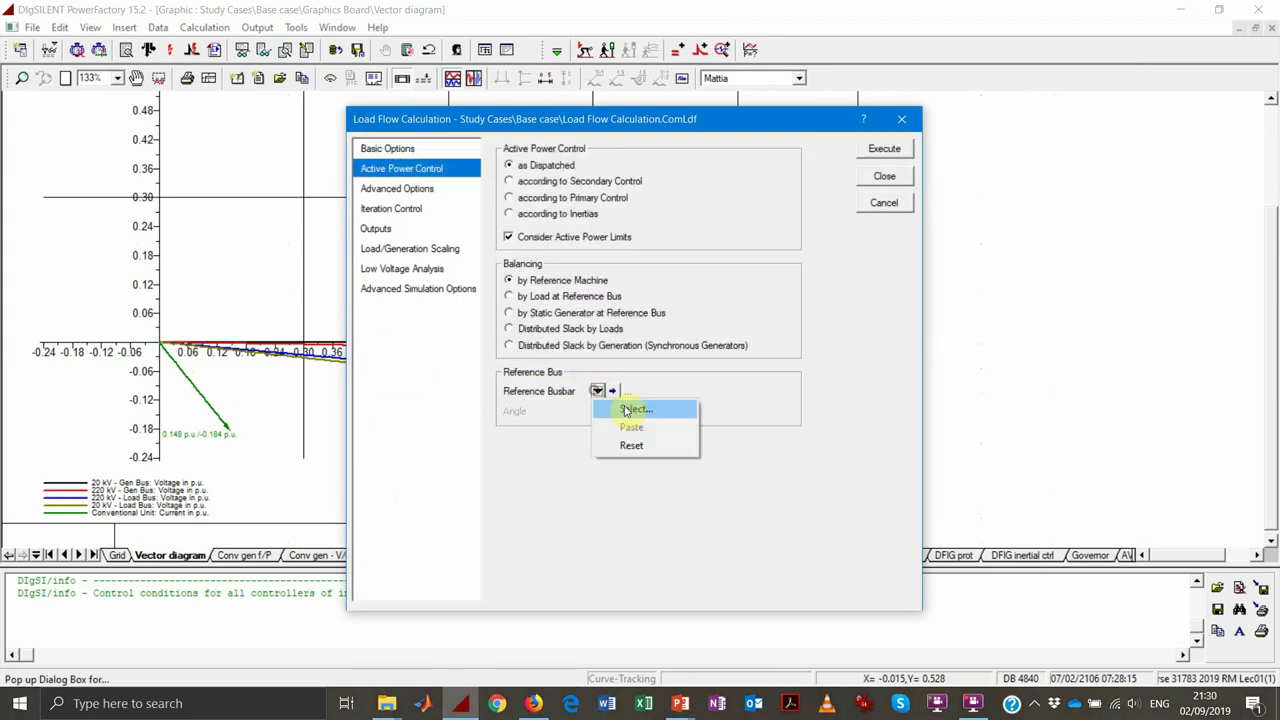
{"action": "left_click", "coordinate": [626, 410]}
{"action": "left_click", "coordinate": [678, 499]}
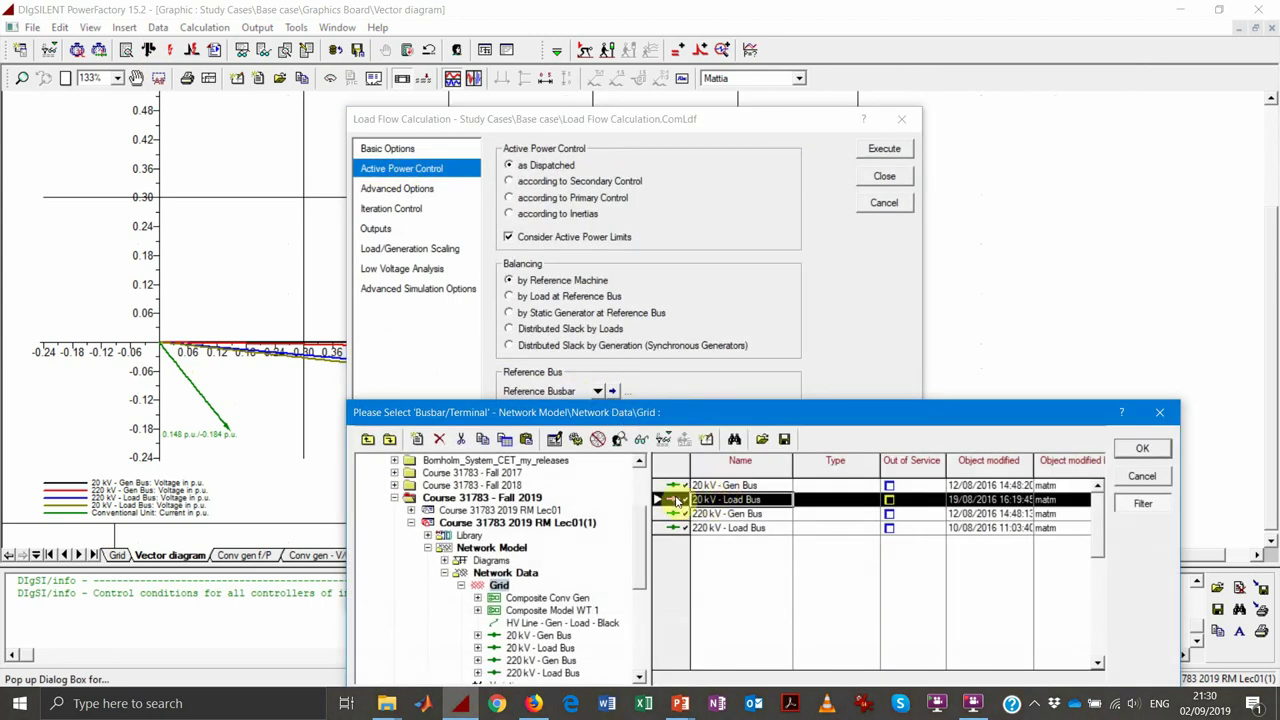
{"action": "left_click", "coordinate": [1142, 448]}
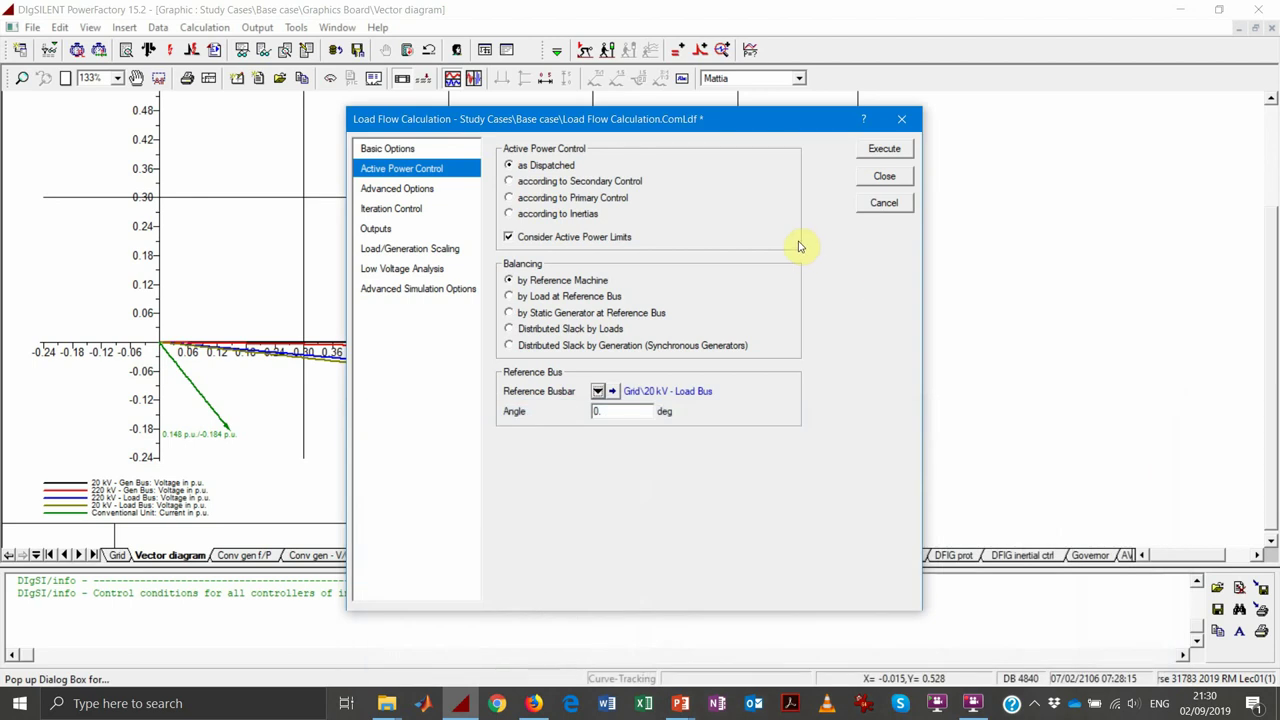
{"action": "left_click", "coordinate": [890, 150]}
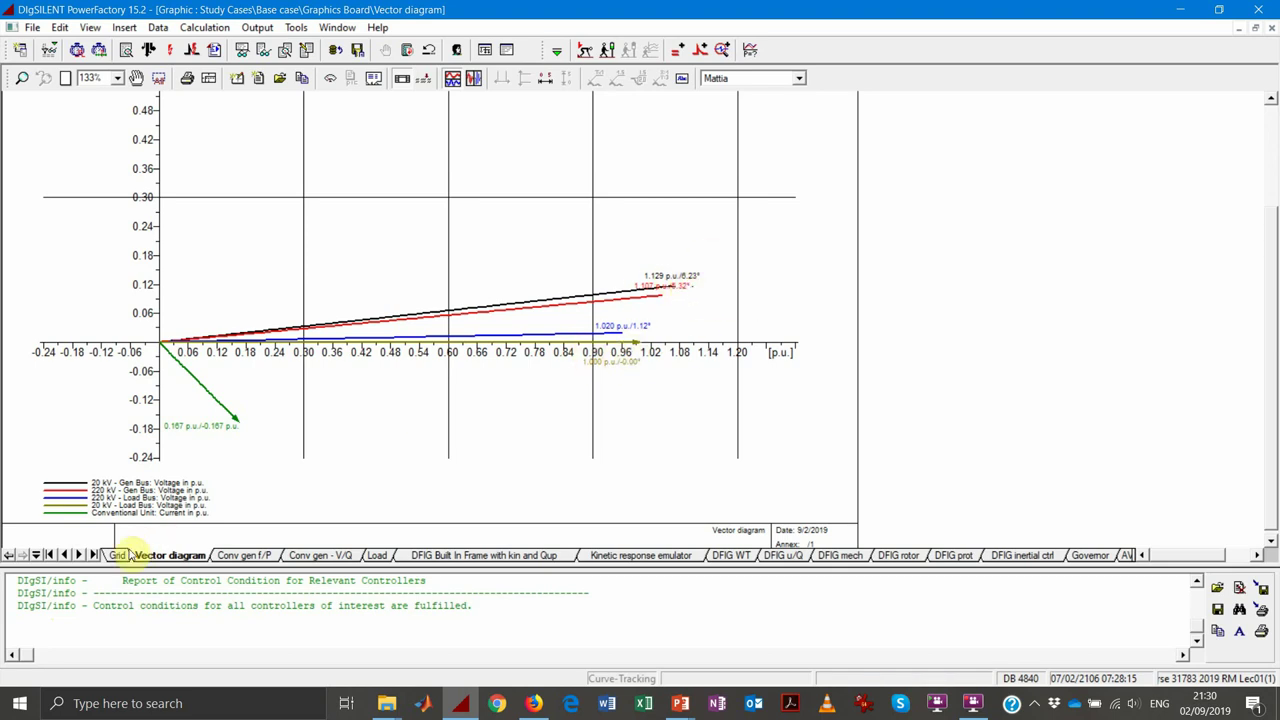
Make Load 1 capacitive by changing its reactive power from 100 to -100 Mvar
{"action": "left_click", "coordinate": [118, 554]}
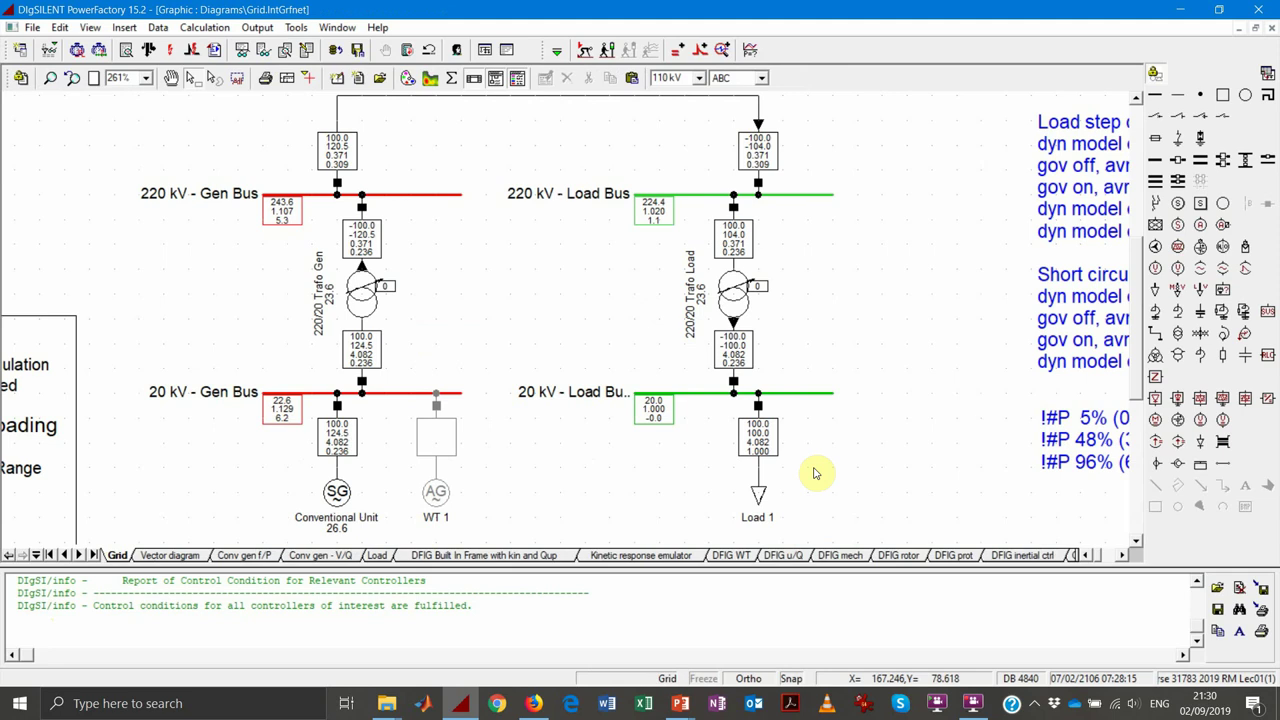
{"action": "double_click", "coordinate": [759, 496]}
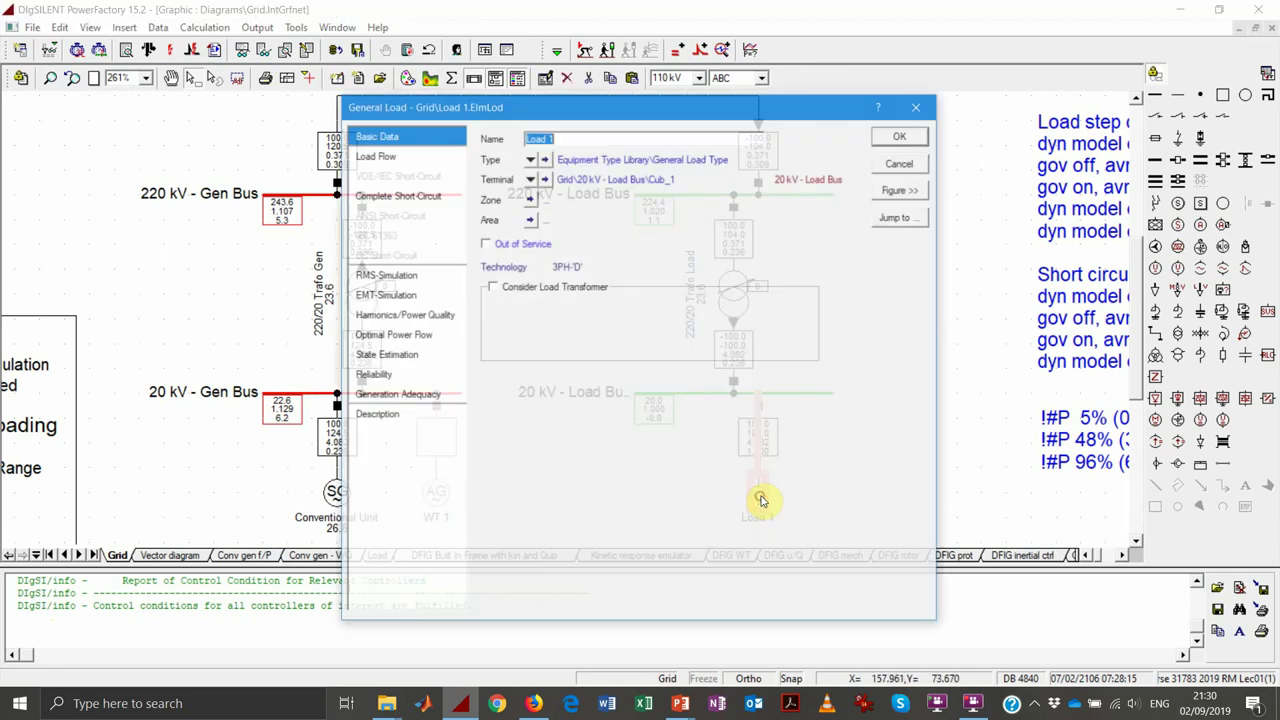
{"action": "left_click", "coordinate": [380, 156]}
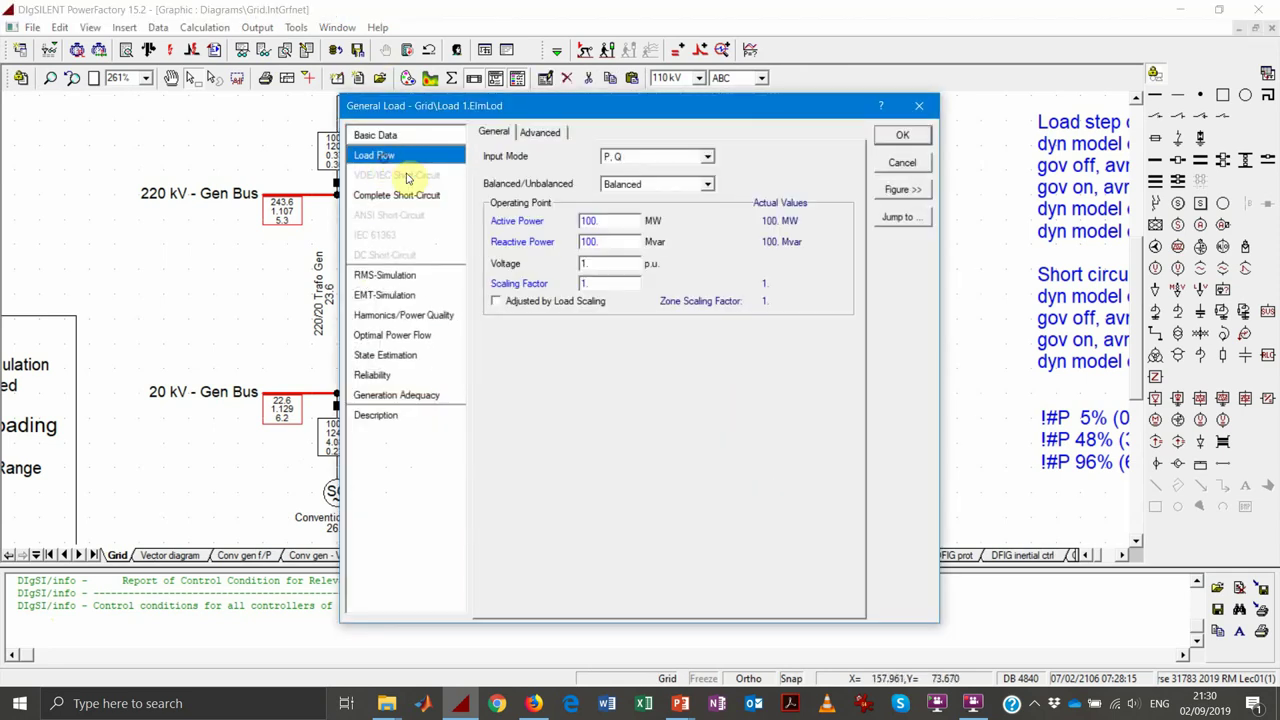
{"action": "left_click", "coordinate": [584, 244]}
{"action": "type", "text": "-"}
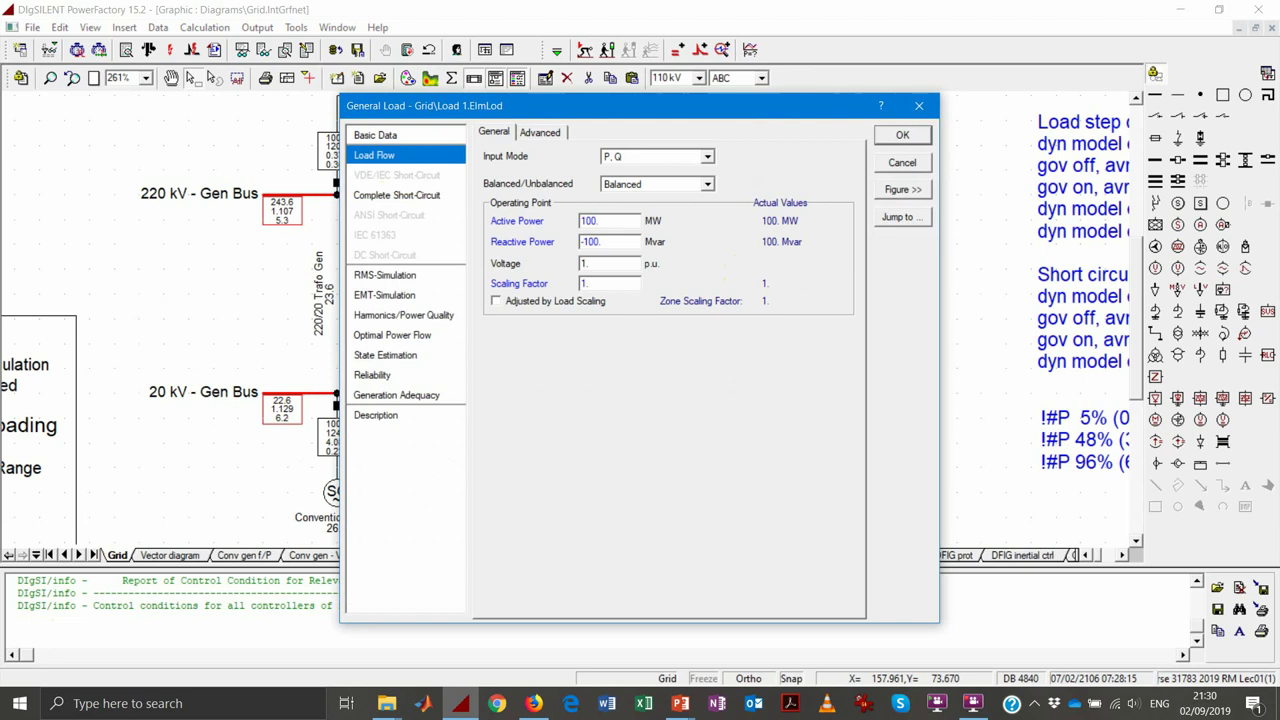
{"action": "left_click", "coordinate": [903, 137]}
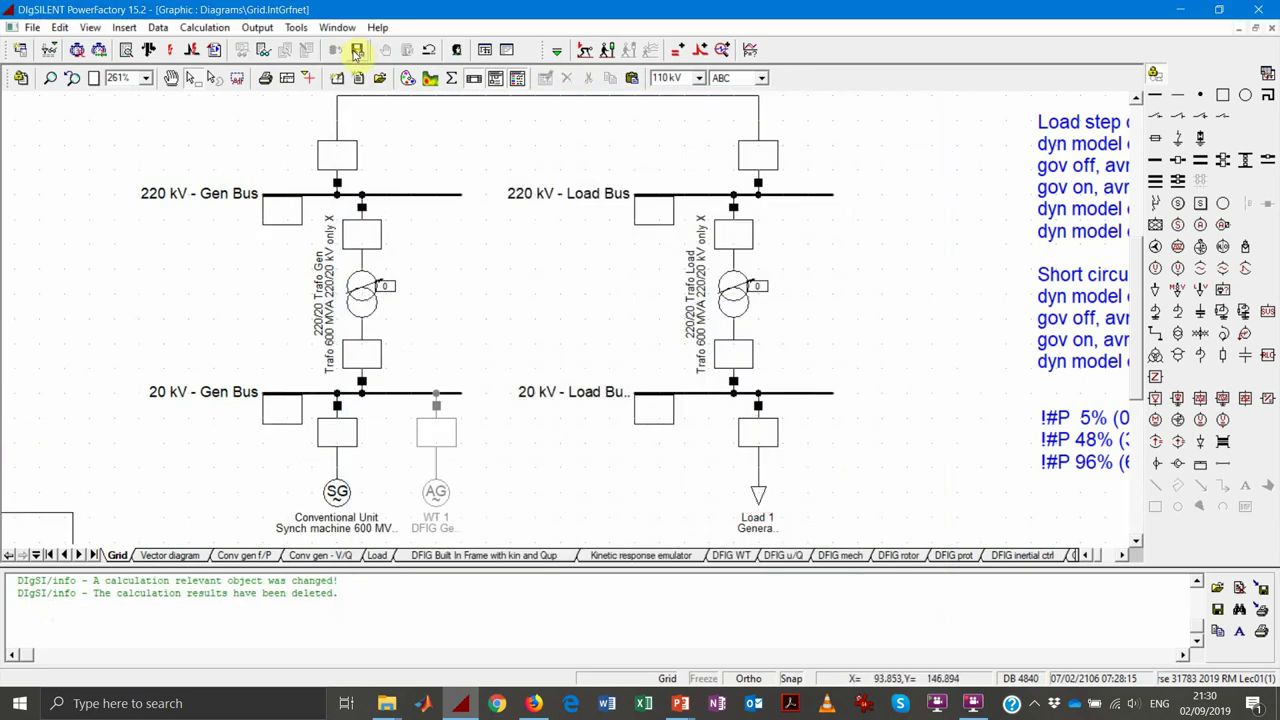
Run the load flow and check Load 1, generator (-75.5 Mvar) and Gen Bus (17.7 kV) results
{"action": "left_click", "coordinate": [148, 50]}
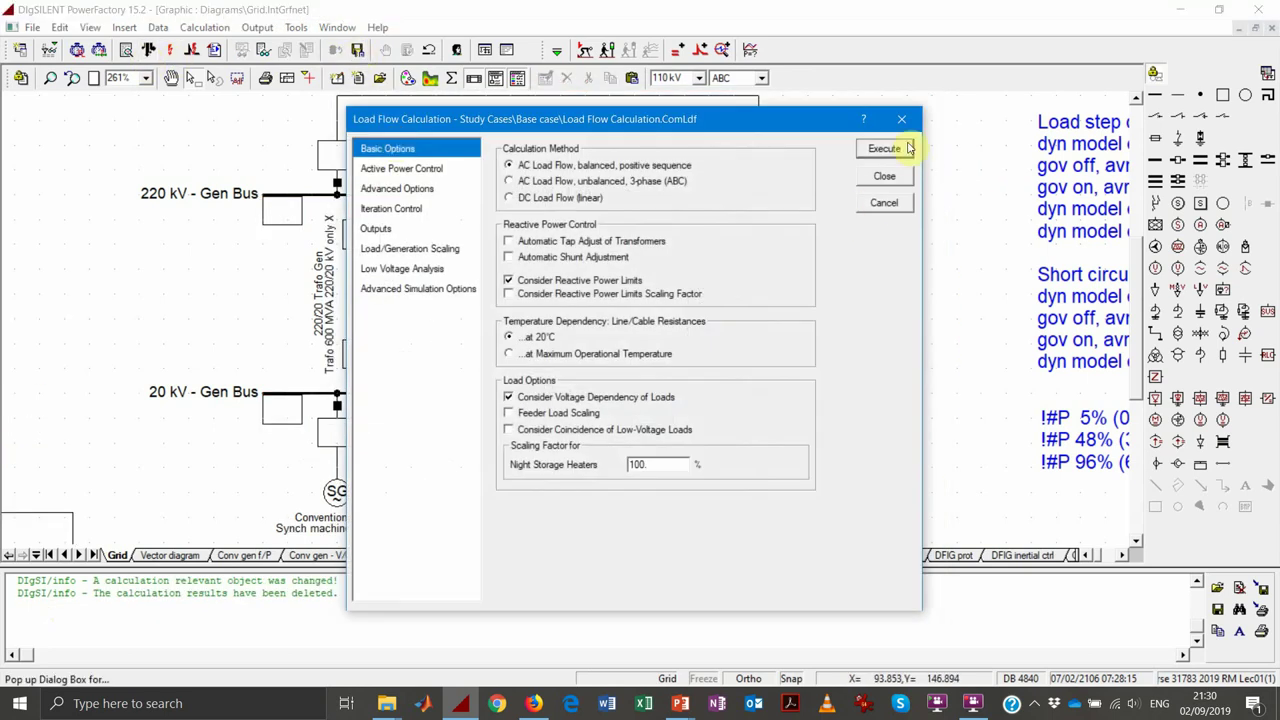
{"action": "left_click", "coordinate": [908, 148]}
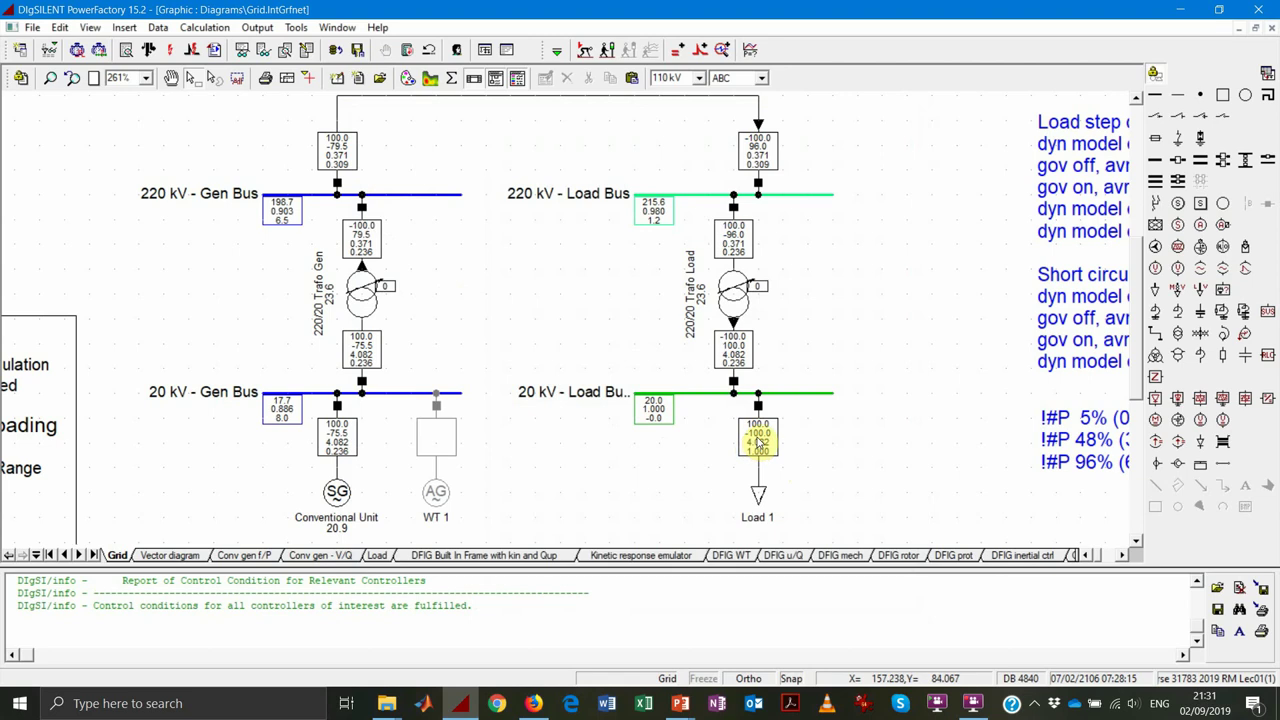
{"action": "mouse_move", "coordinate": [758, 441]}
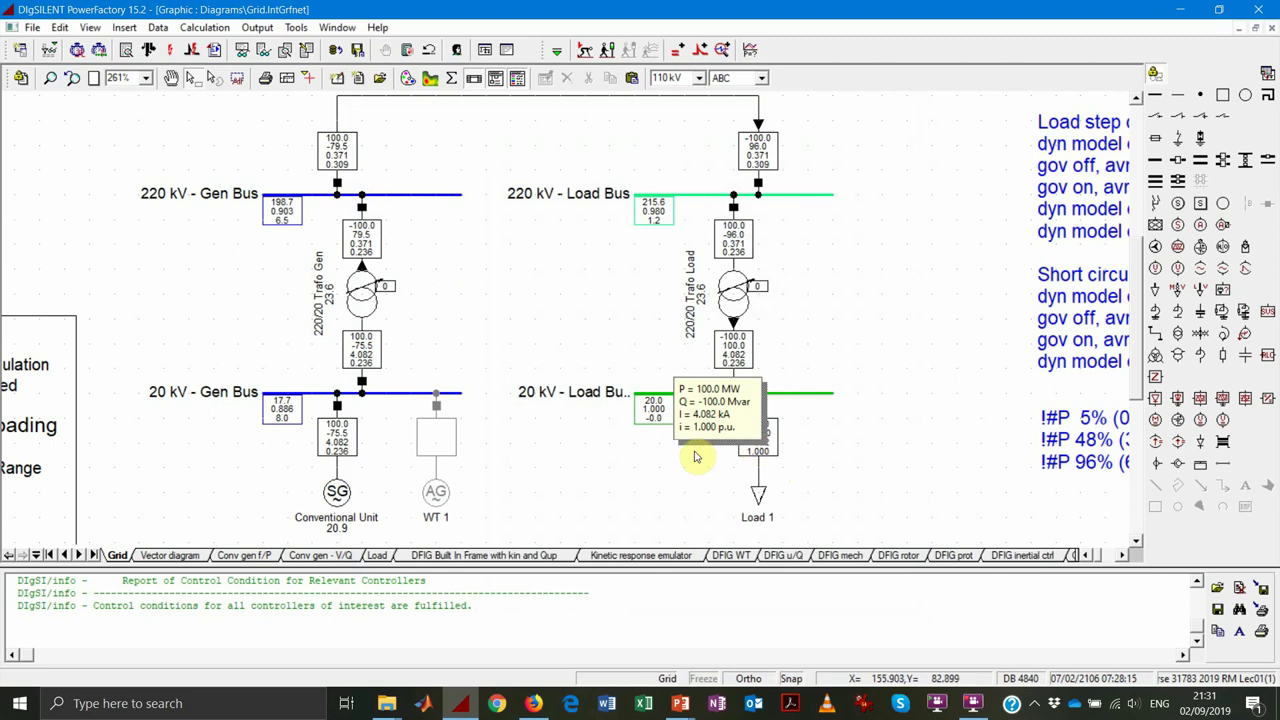
{"action": "mouse_move", "coordinate": [336, 450]}
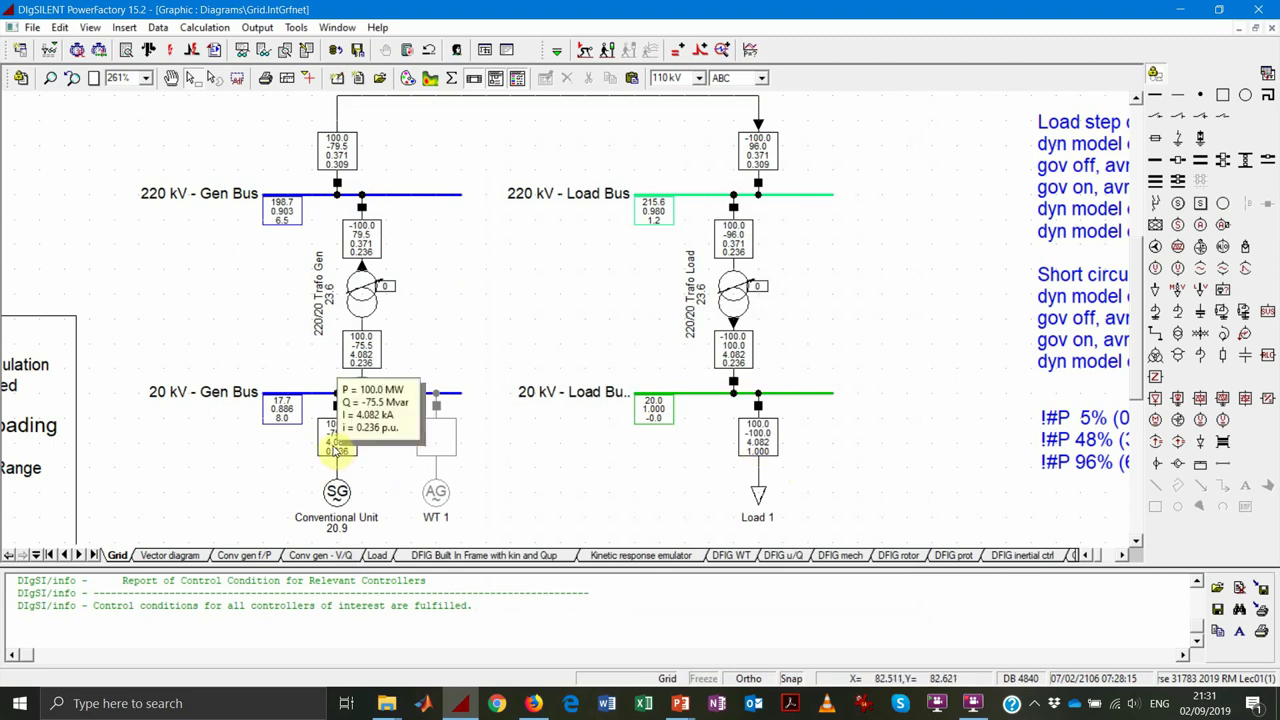
{"action": "mouse_move", "coordinate": [274, 426]}
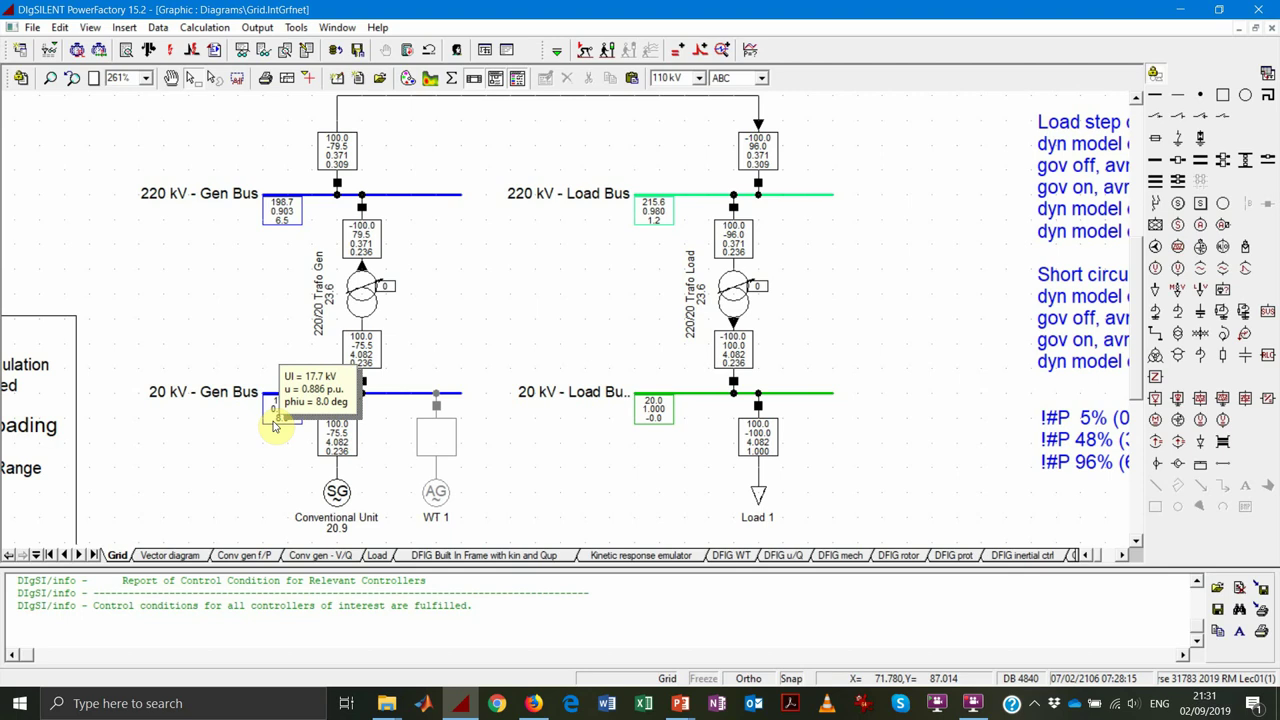